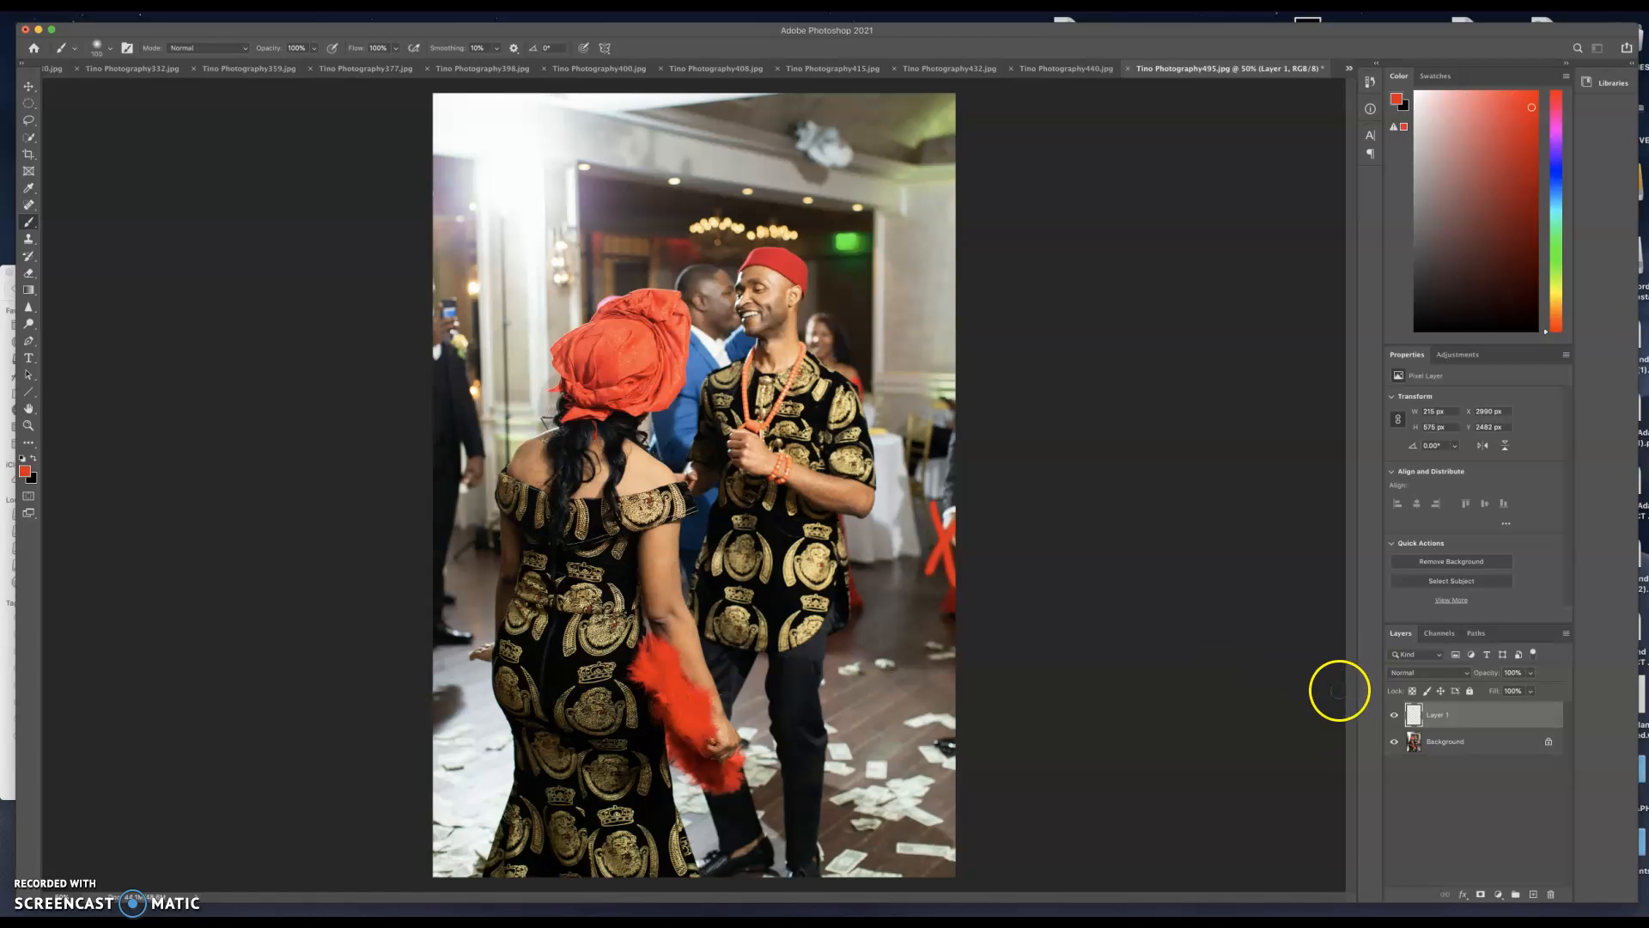
# Toggle the red markup layer, Layer 1, to compare the dancing couple photo with and without the cross, and leave it hidden
pyautogui.click(1394, 715)
pyautogui.click(1394, 716)
pyautogui.click(1394, 717)
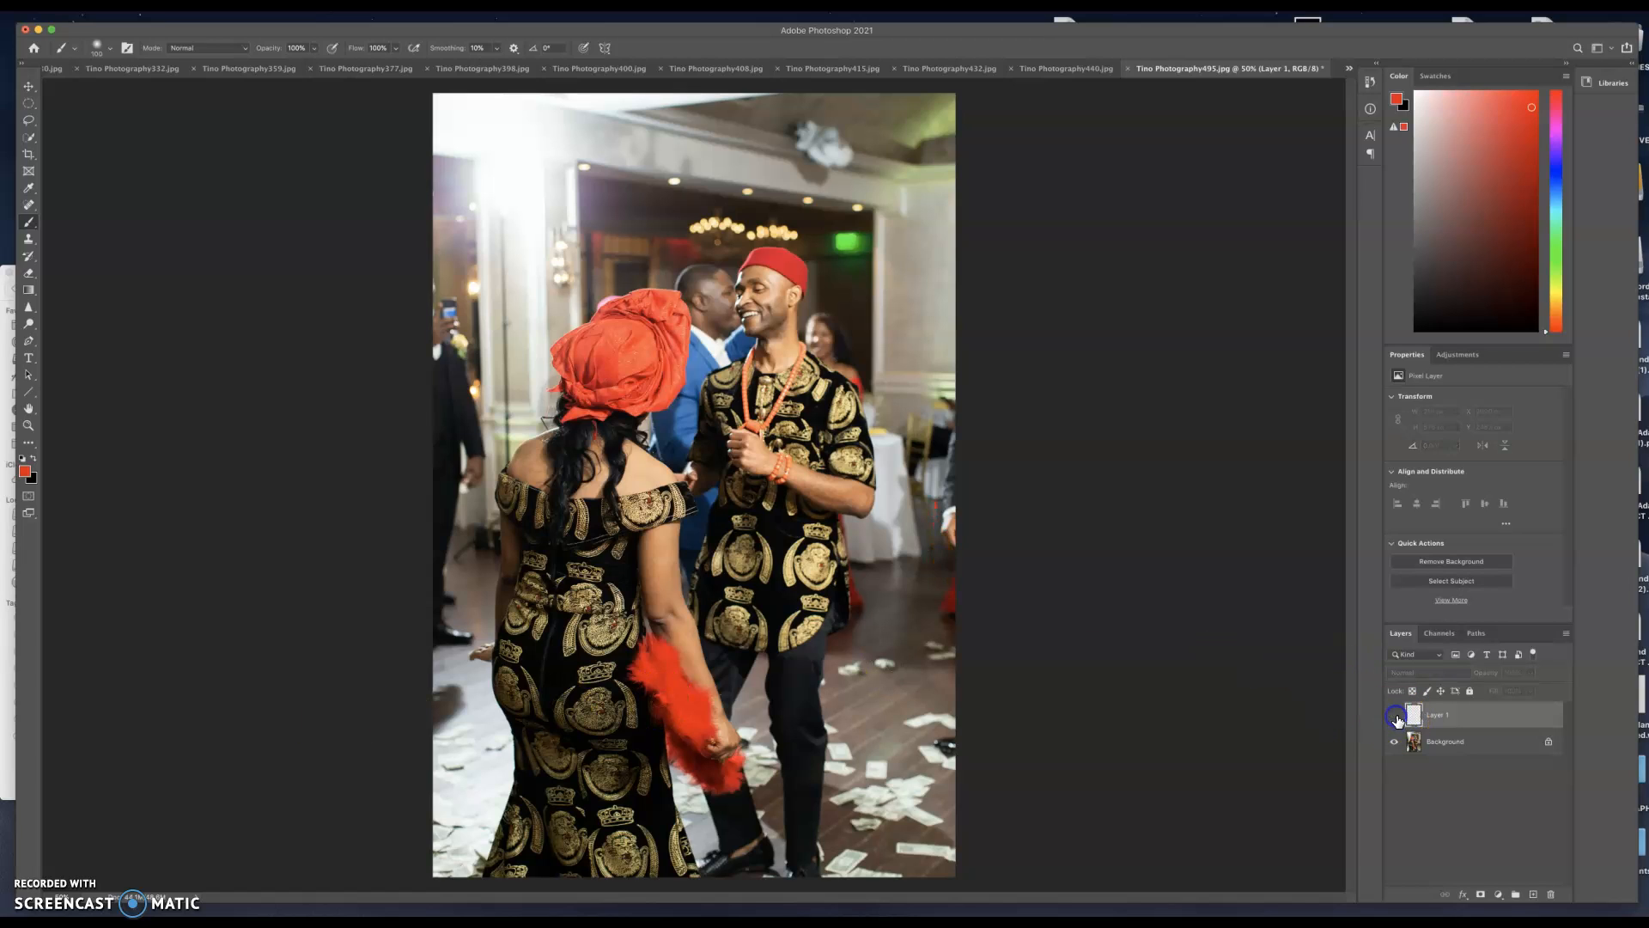
pyautogui.click(1395, 716)
pyautogui.click(1395, 716)
pyautogui.click(1394, 716)
pyautogui.click(1394, 716)
# Select the Background layer and frame a portrait 8 in by 12 in crop slightly inside the dancing couple photo's edges
pyautogui.moveTo(1416, 721); pyautogui.dragTo(1442, 732)
pyautogui.click(1450, 746)
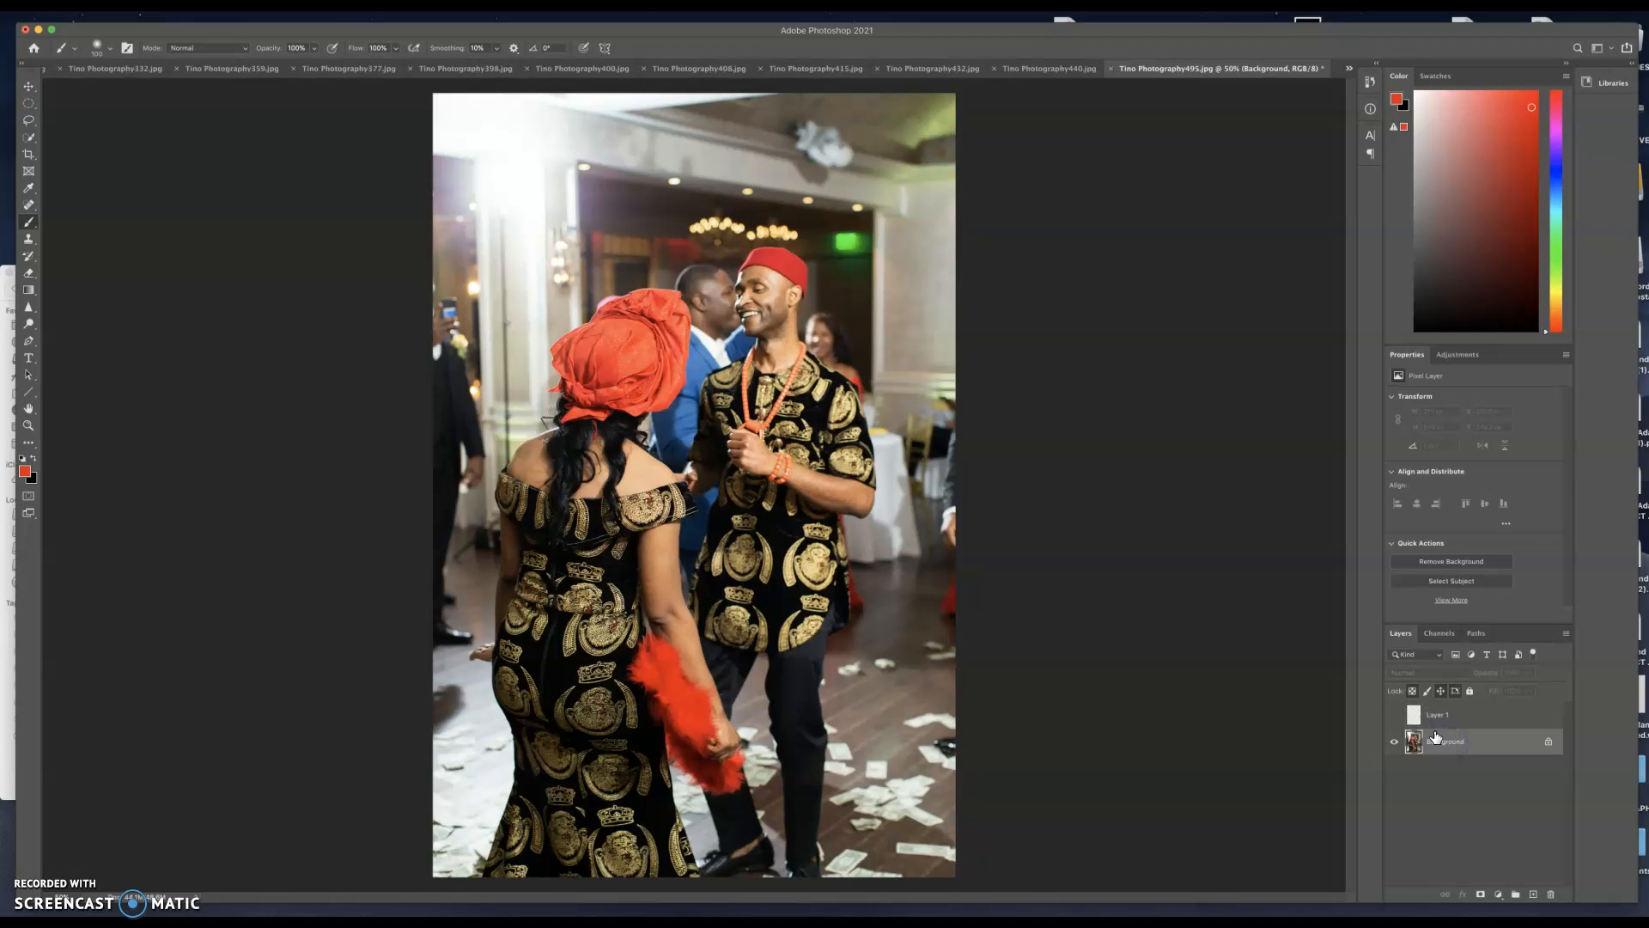
pyautogui.press('c')
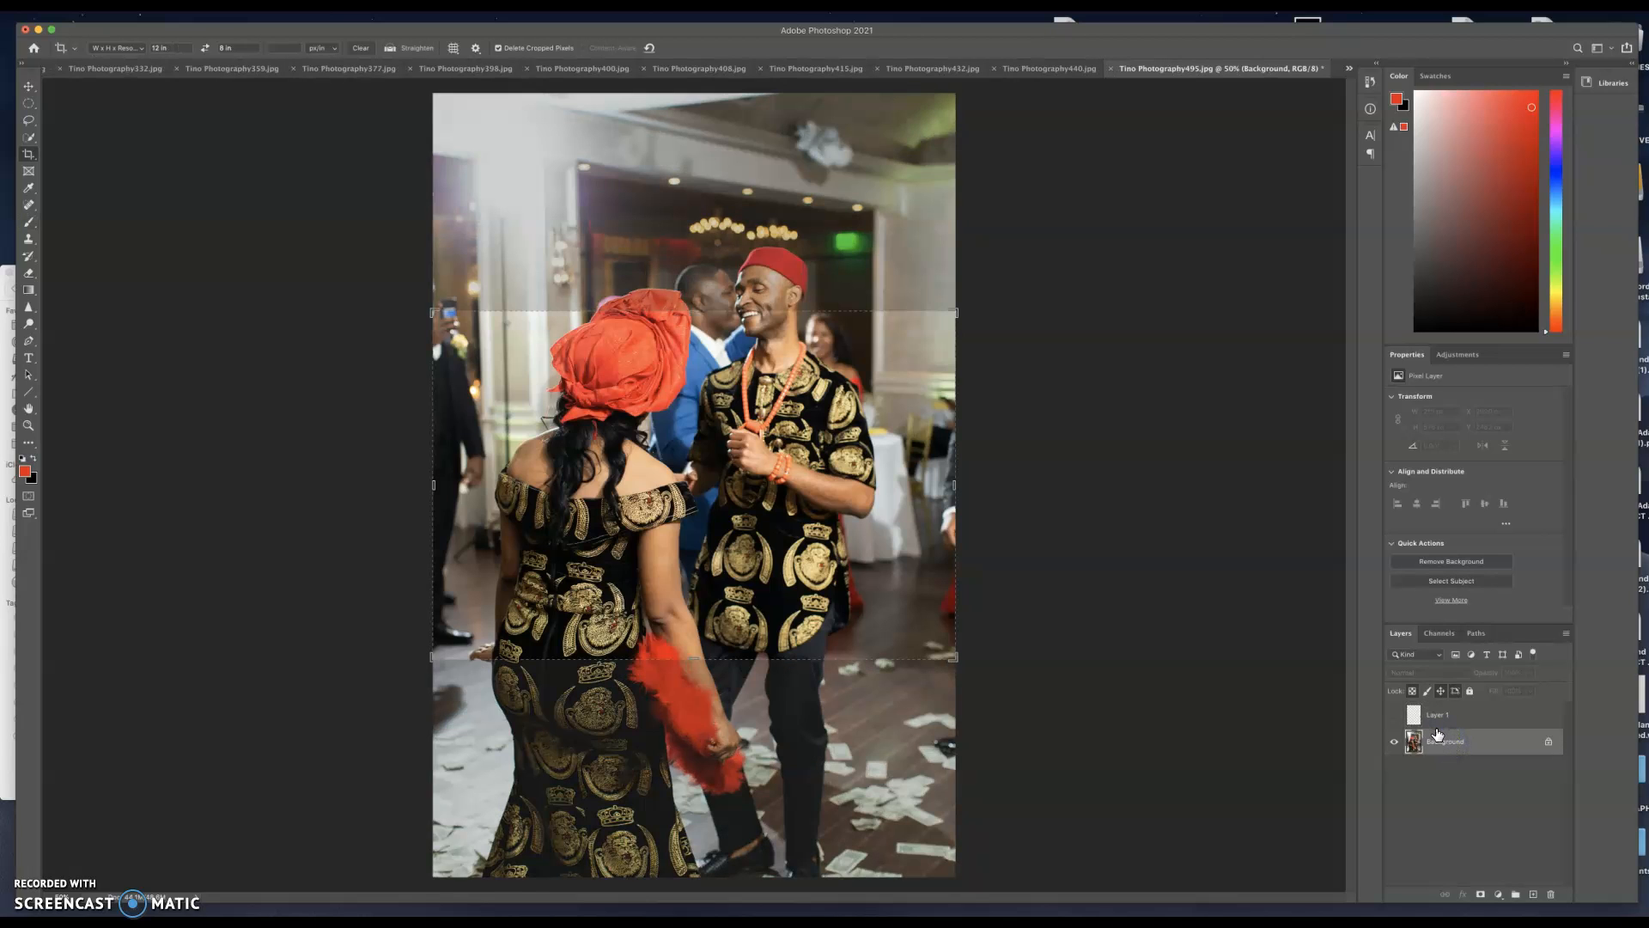
pyautogui.click(204, 50)
pyautogui.moveTo(956, 94); pyautogui.dragTo(945, 114)
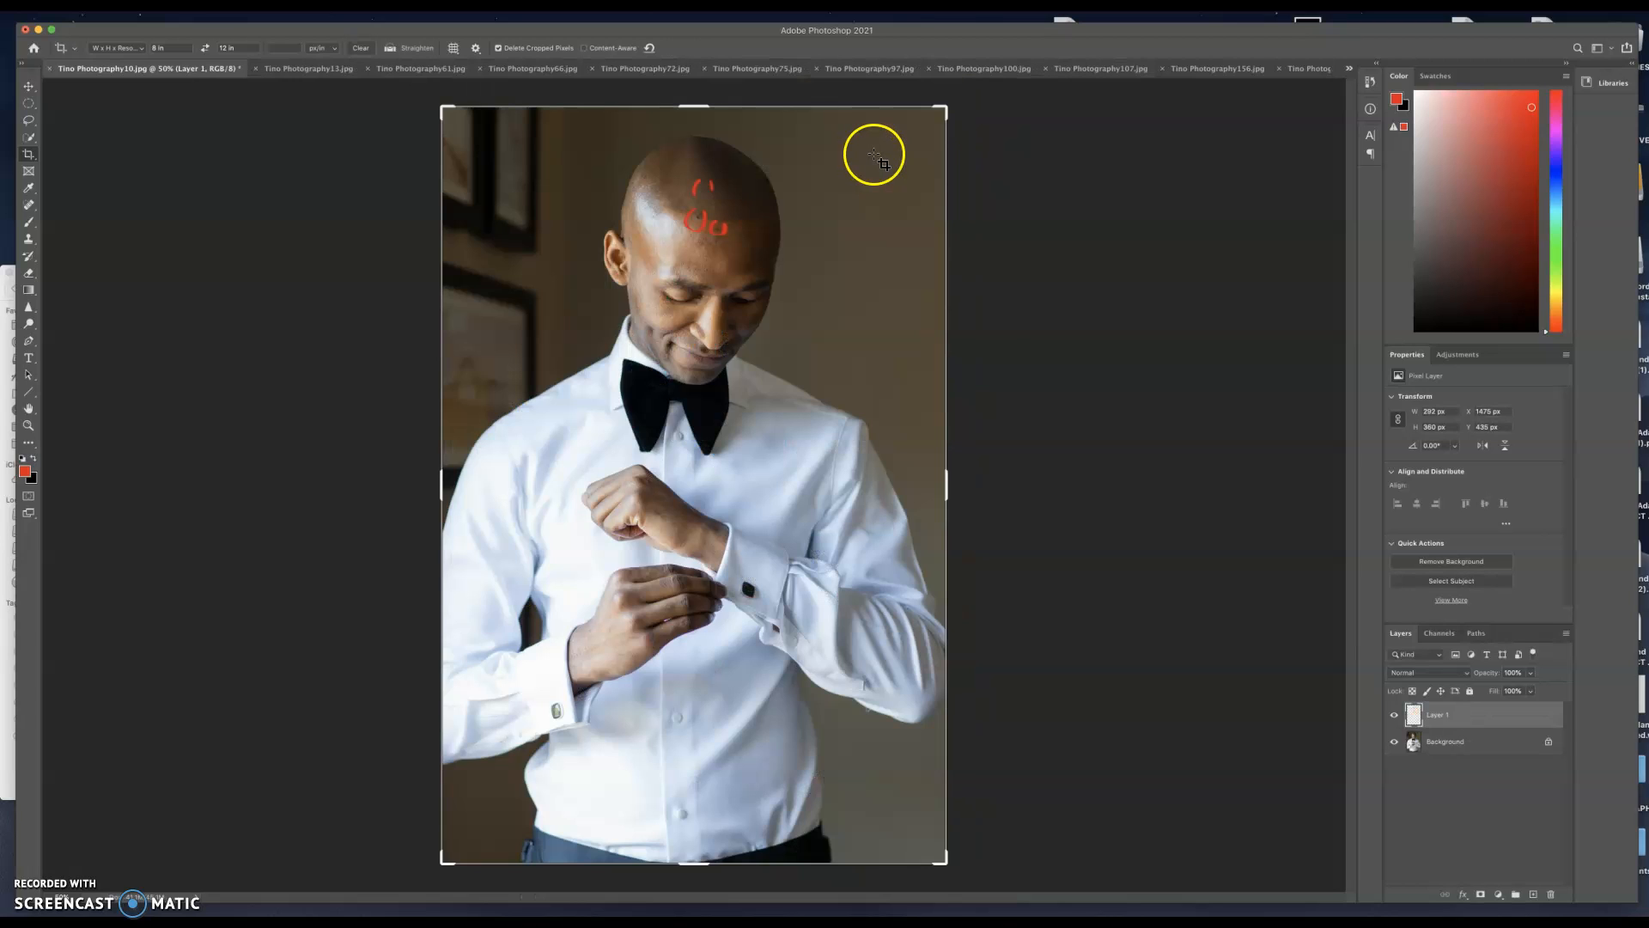
# Toggle Layer 1 in Tino Photography10.jpg to compare the man's forehead with and without the red retouching marks
pyautogui.click(1395, 715)
pyautogui.click(1393, 716)
pyautogui.click(1390, 718)
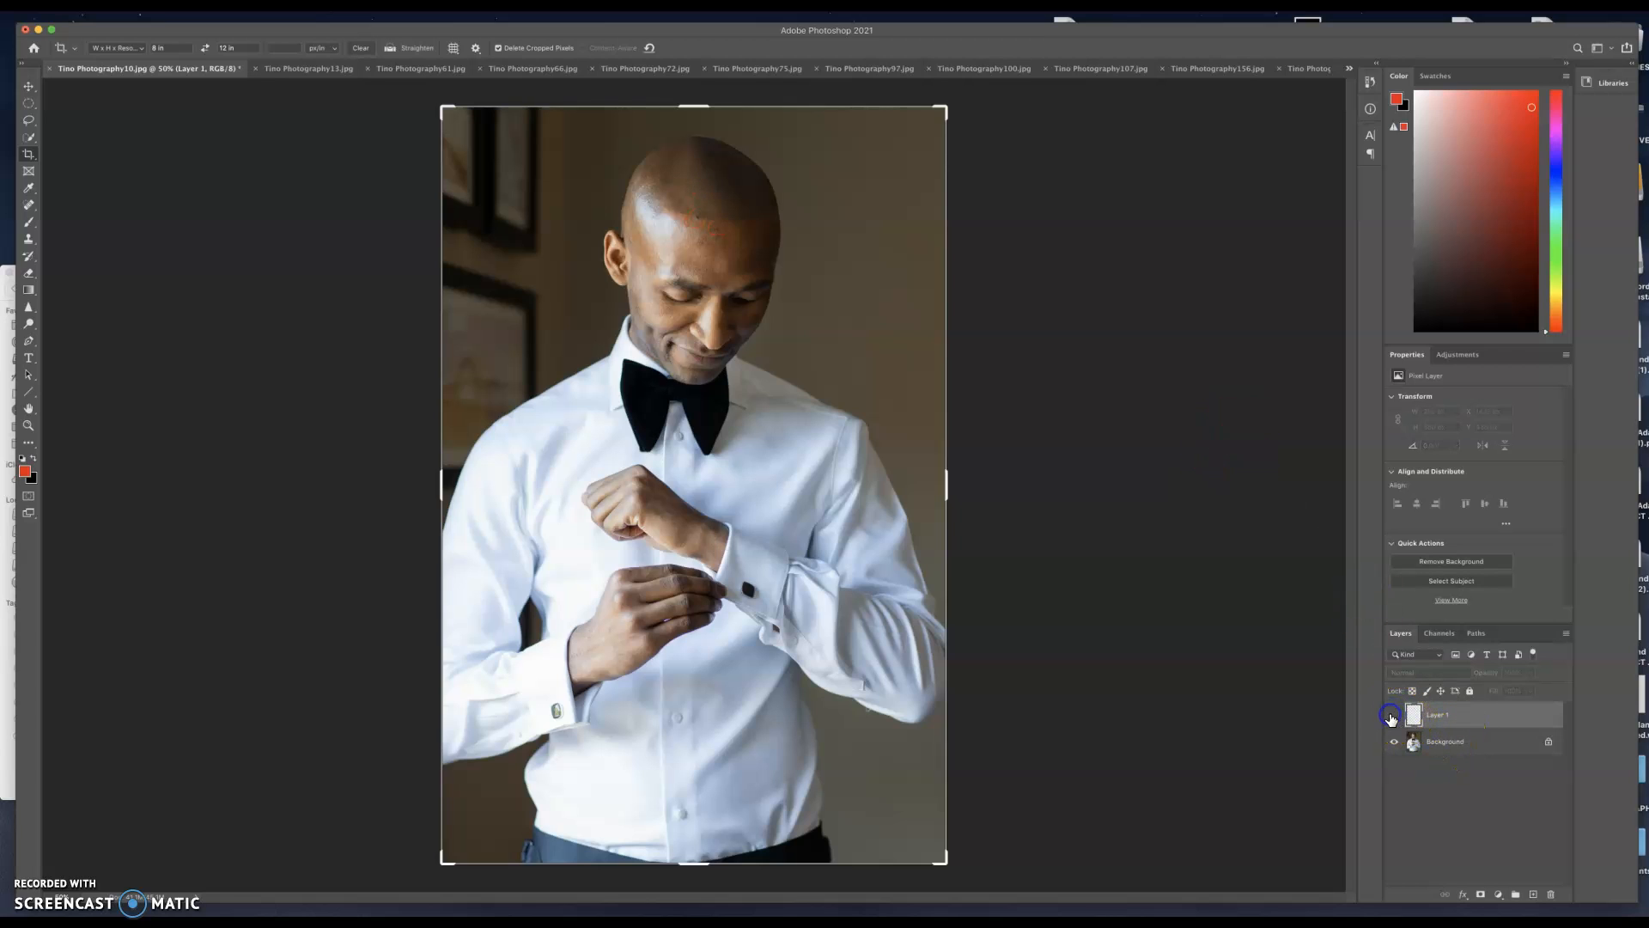
pyautogui.click(1393, 718)
pyautogui.click(1391, 718)
pyautogui.click(1389, 717)
pyautogui.click(1390, 719)
pyautogui.click(1389, 719)
pyautogui.click(1387, 721)
pyautogui.click(1393, 720)
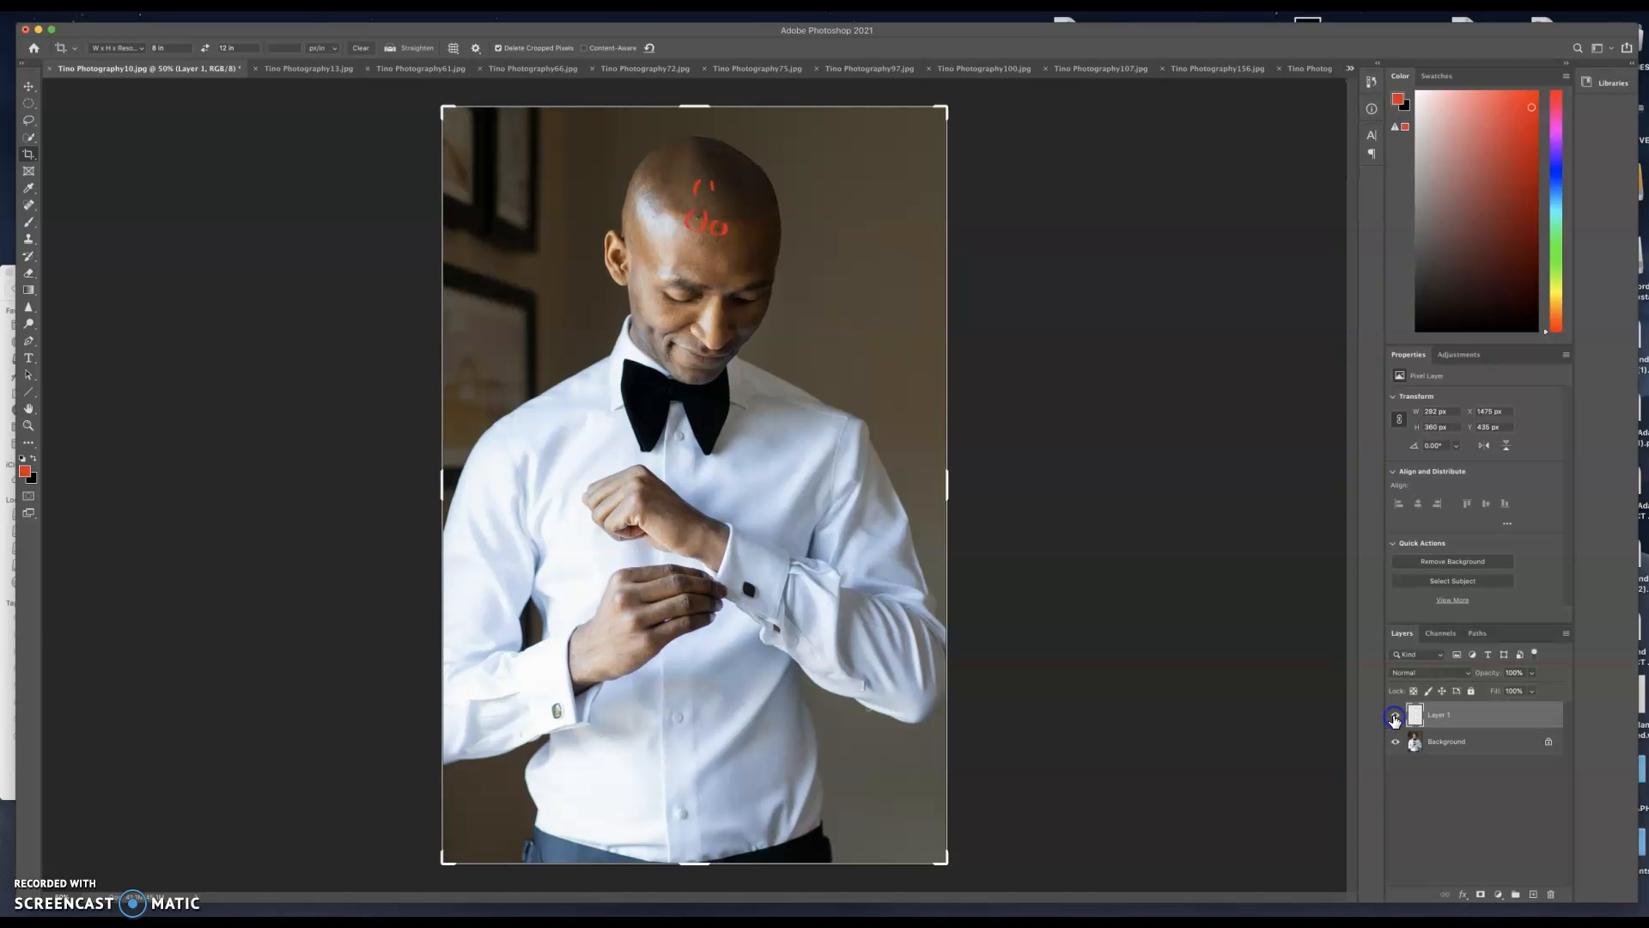
# Go to Tino Photography13.jpg, dismiss the crop overlay with the Move tool, and check the marked skin areas, leaving Layer 1 hidden
pyautogui.hotkey('ctrl', 'Tab')
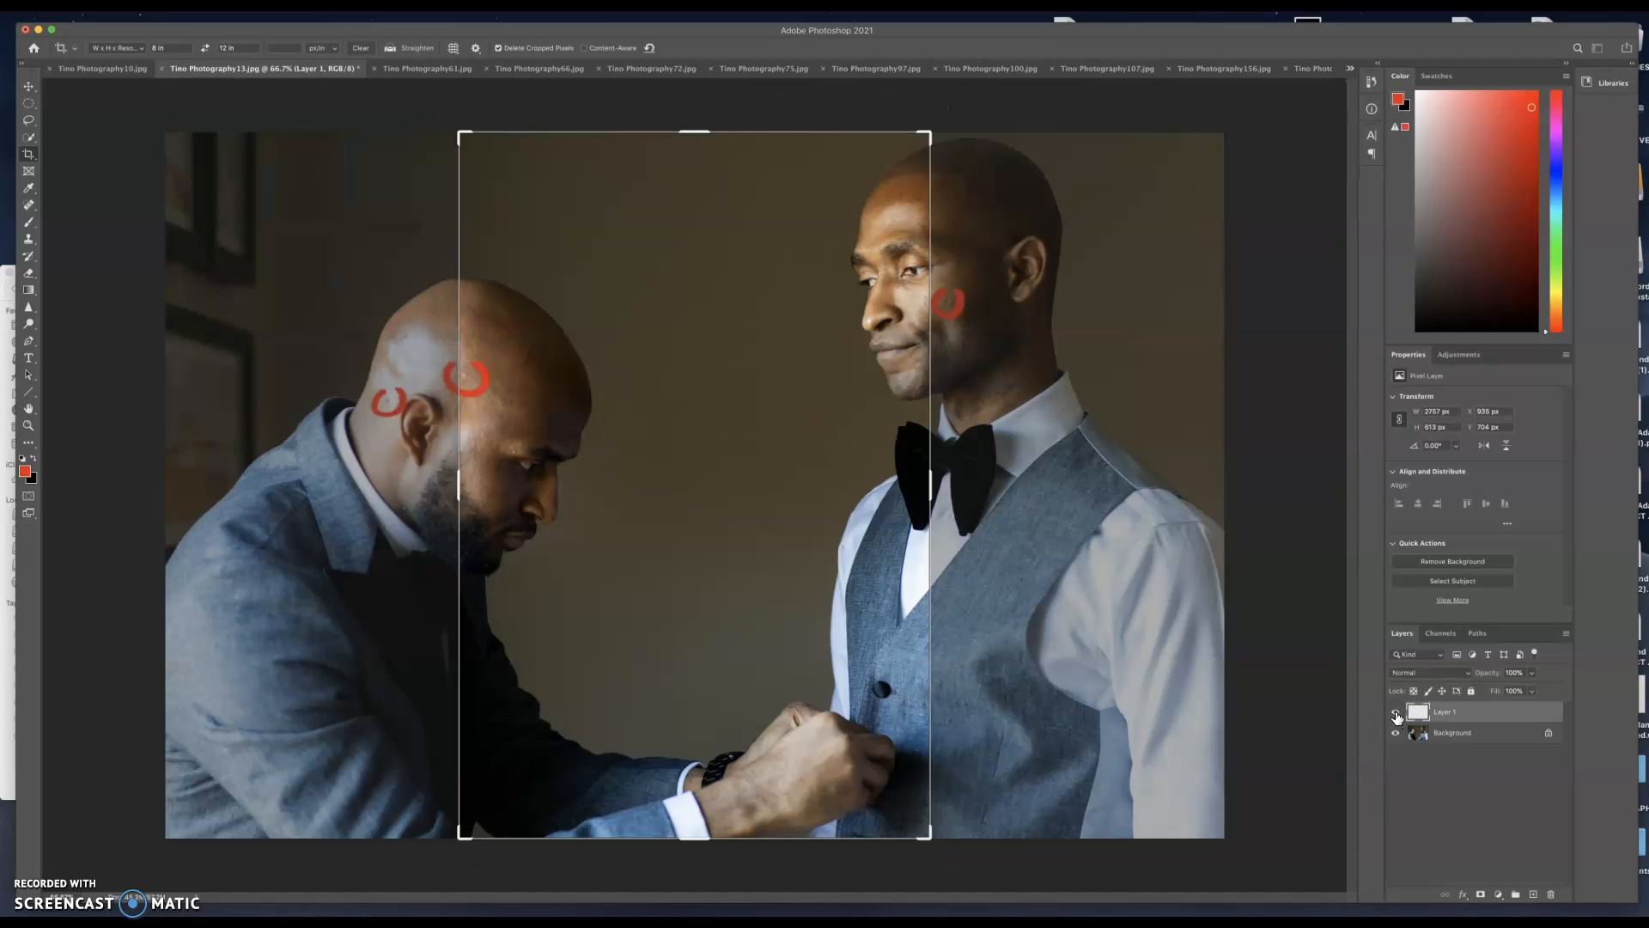
pyautogui.click(29, 87)
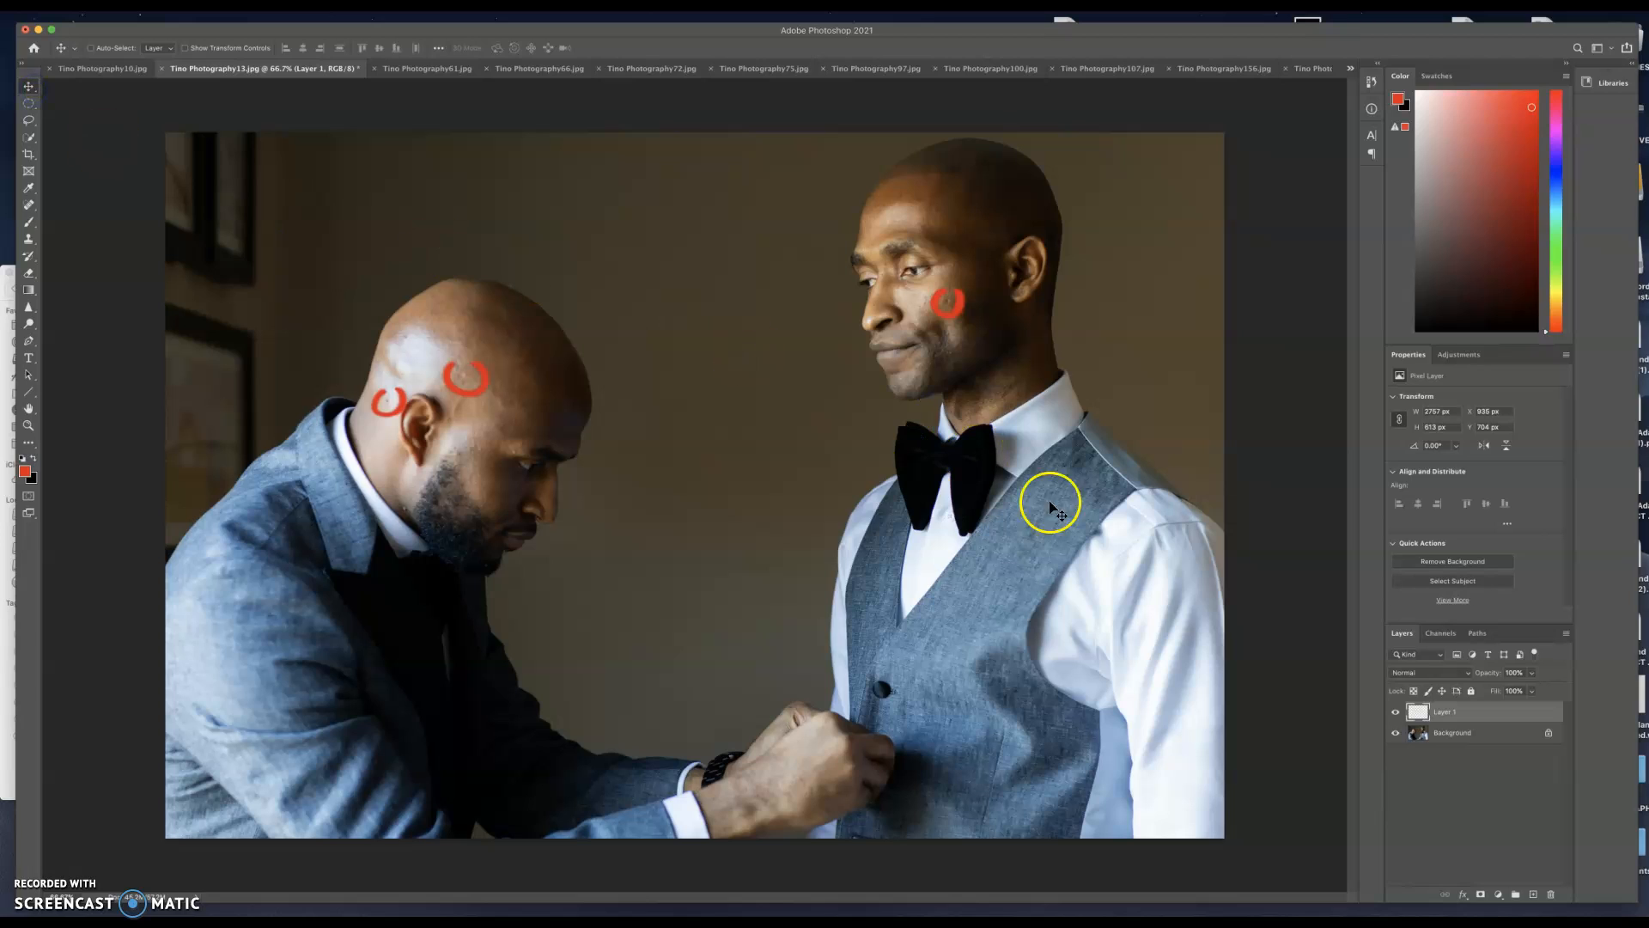
pyautogui.click(1396, 712)
pyautogui.click(1396, 713)
pyautogui.click(1391, 712)
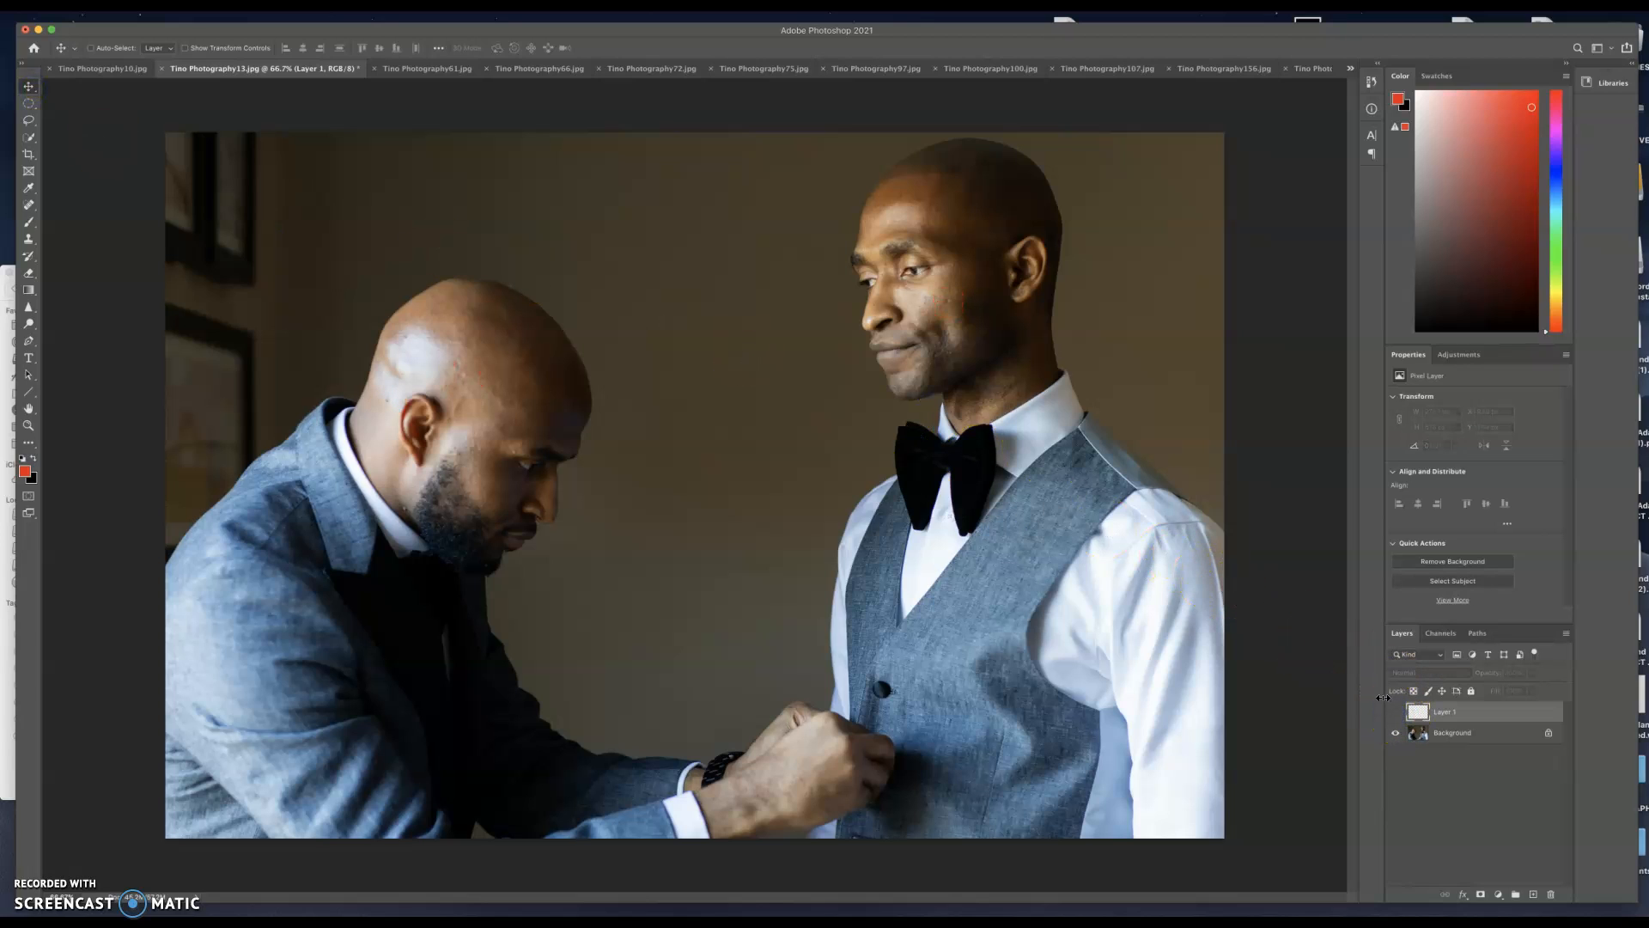
# Go to Tino Photography61.jpg and compare the circled hanger hook with and without the markup, leaving Layer 1 hidden
pyautogui.hotkey('ctrl', 'Tab')
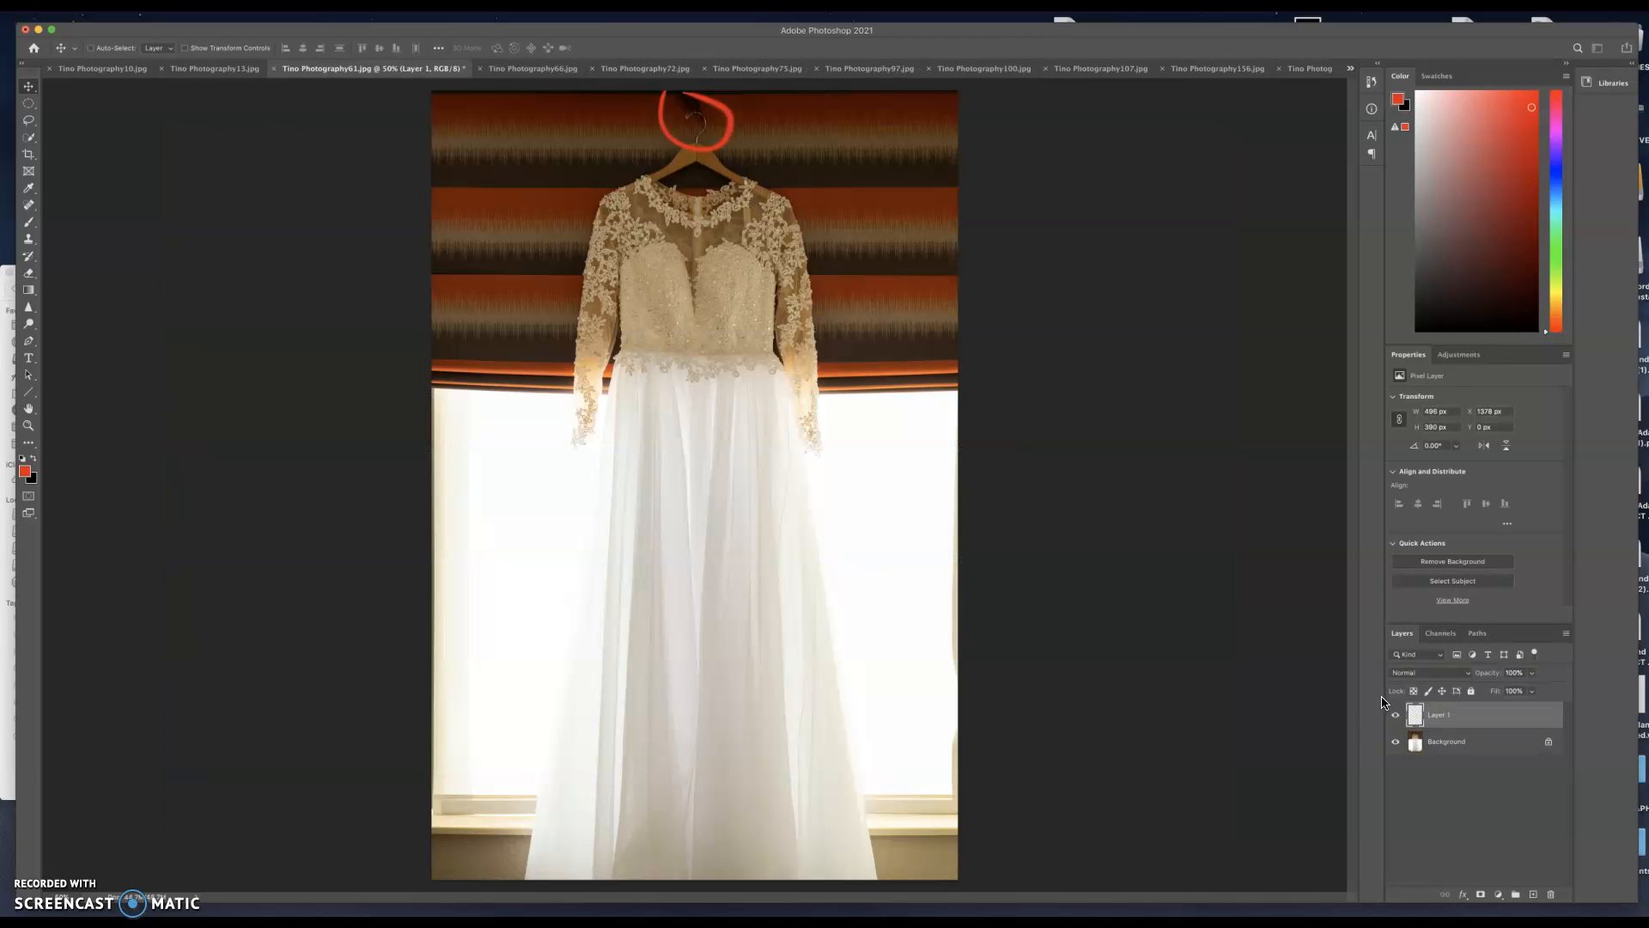
pyautogui.click(1395, 715)
pyautogui.click(1394, 717)
pyautogui.click(1395, 716)
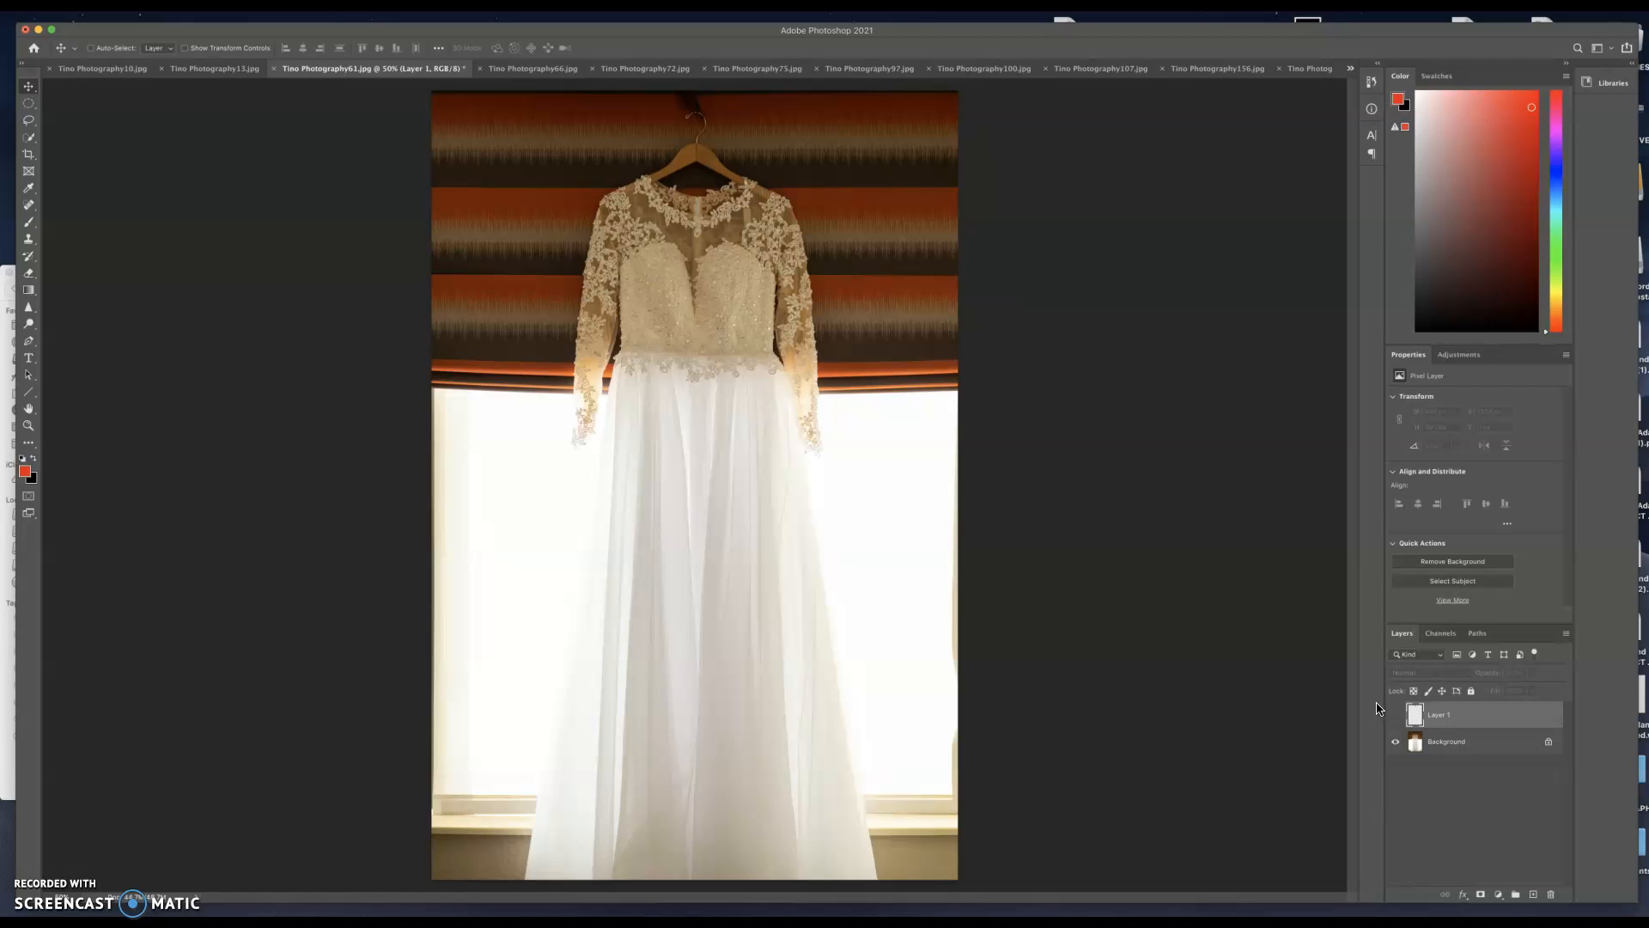
pyautogui.click(1394, 715)
pyautogui.click(1394, 714)
# Crop the dress photo's Background layer slightly tighter at 8 in by 12 in, cutting off the hanger hook at the top edge
pyautogui.click(1465, 744)
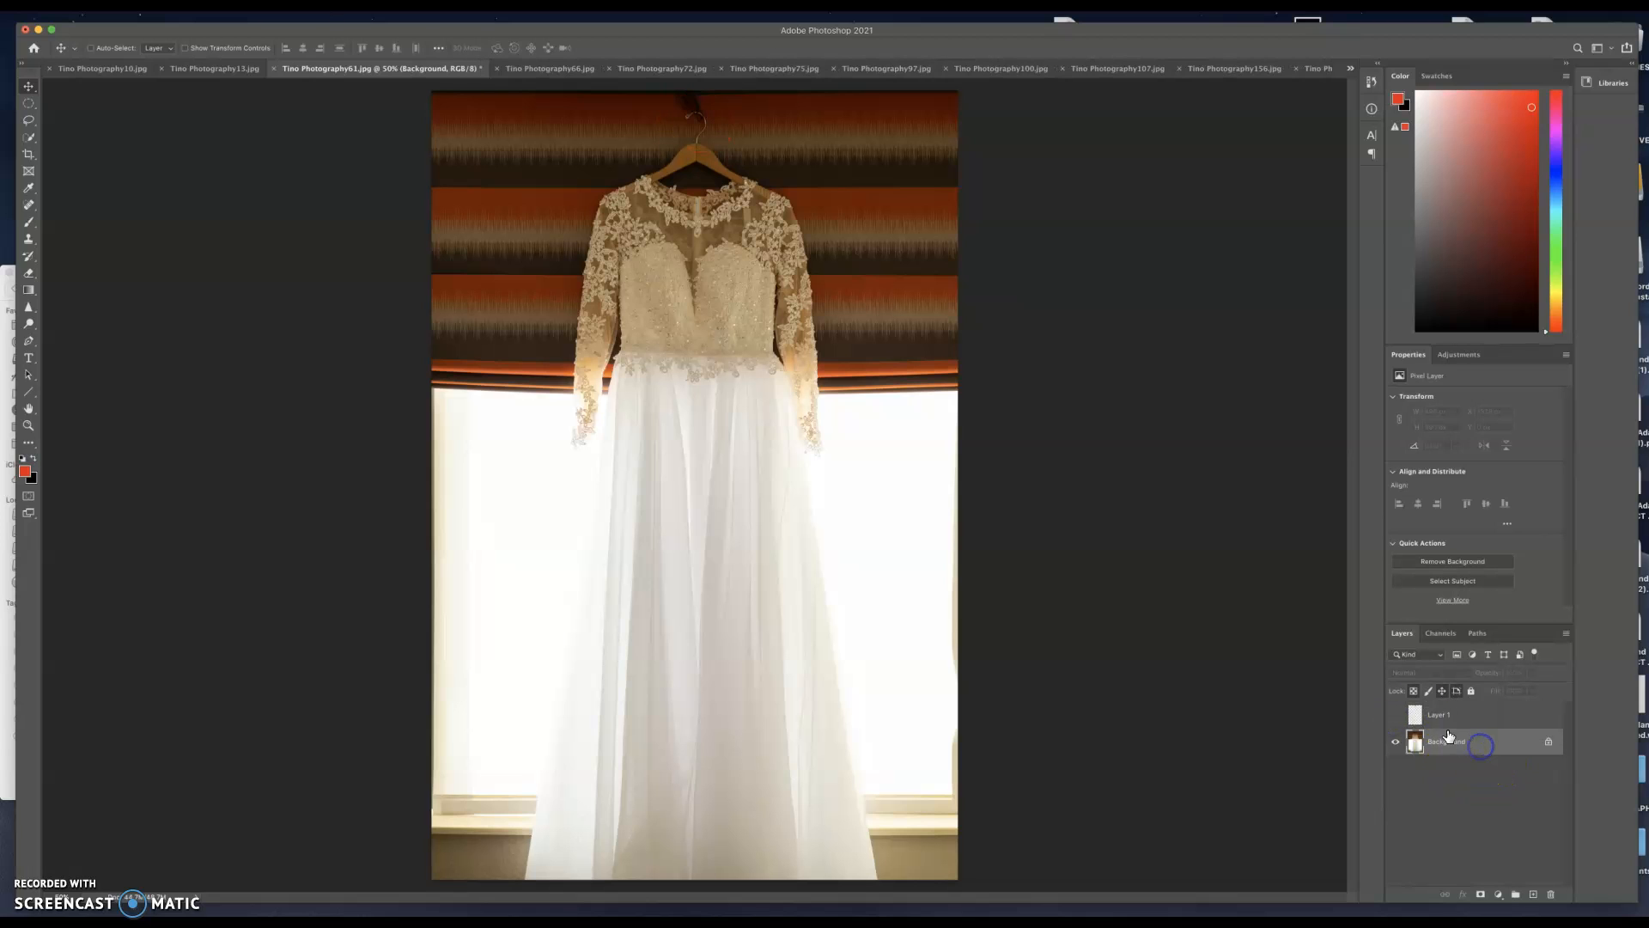
pyautogui.press('c')
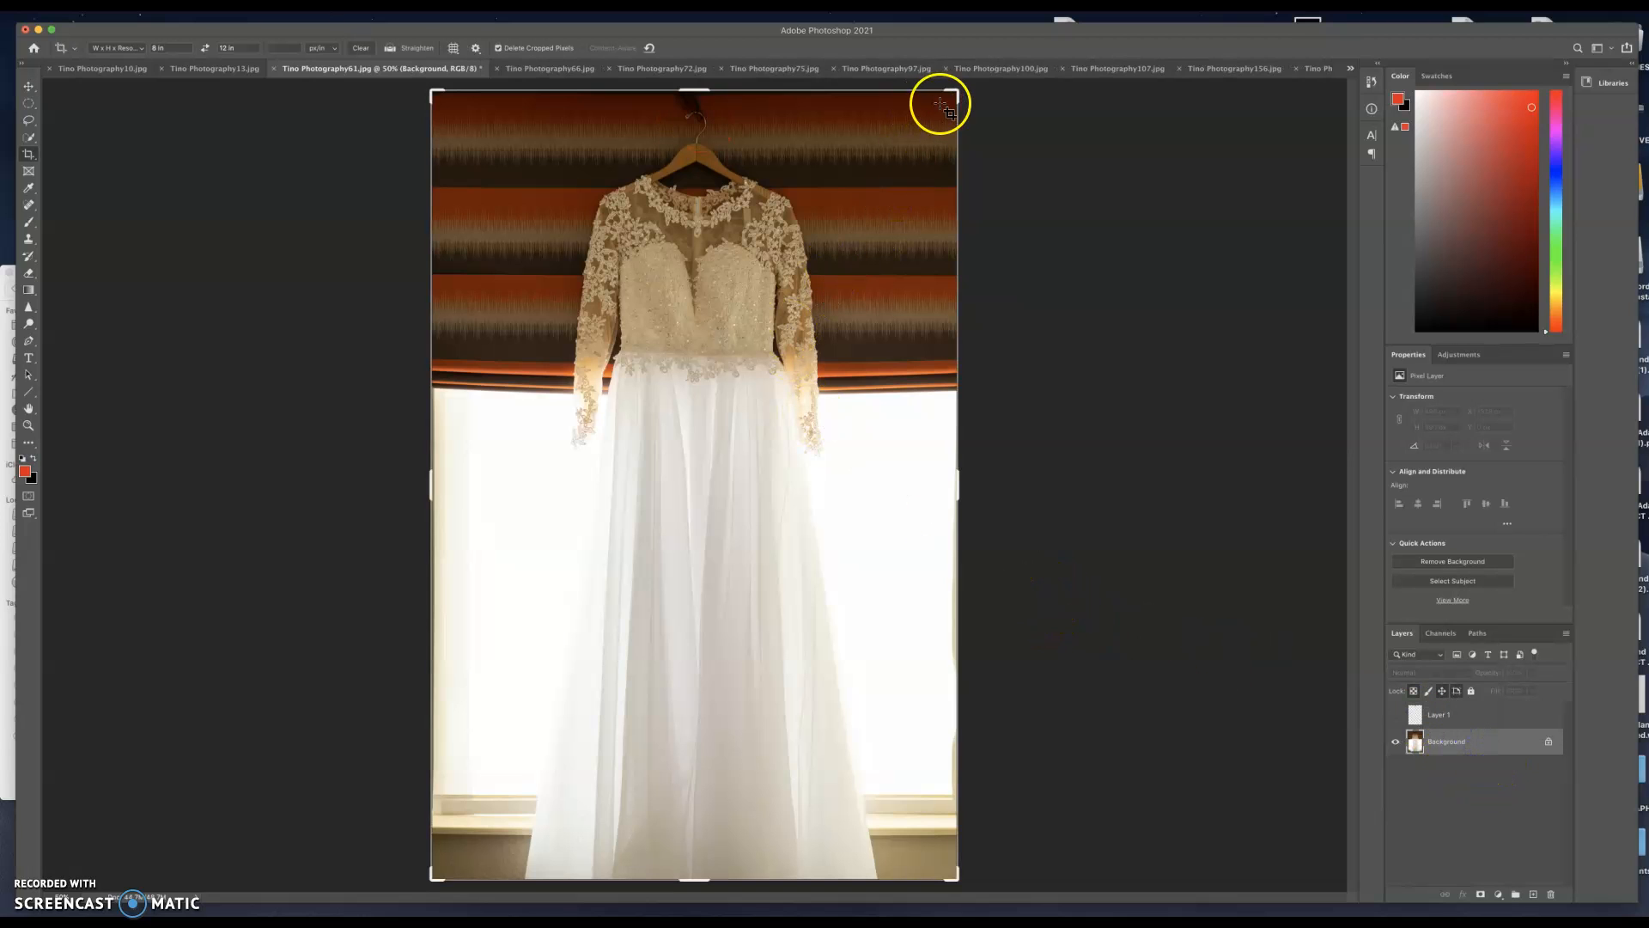
pyautogui.moveTo(955, 92); pyautogui.dragTo(947, 104)
pyautogui.moveTo(439, 103); pyautogui.dragTo(455, 119)
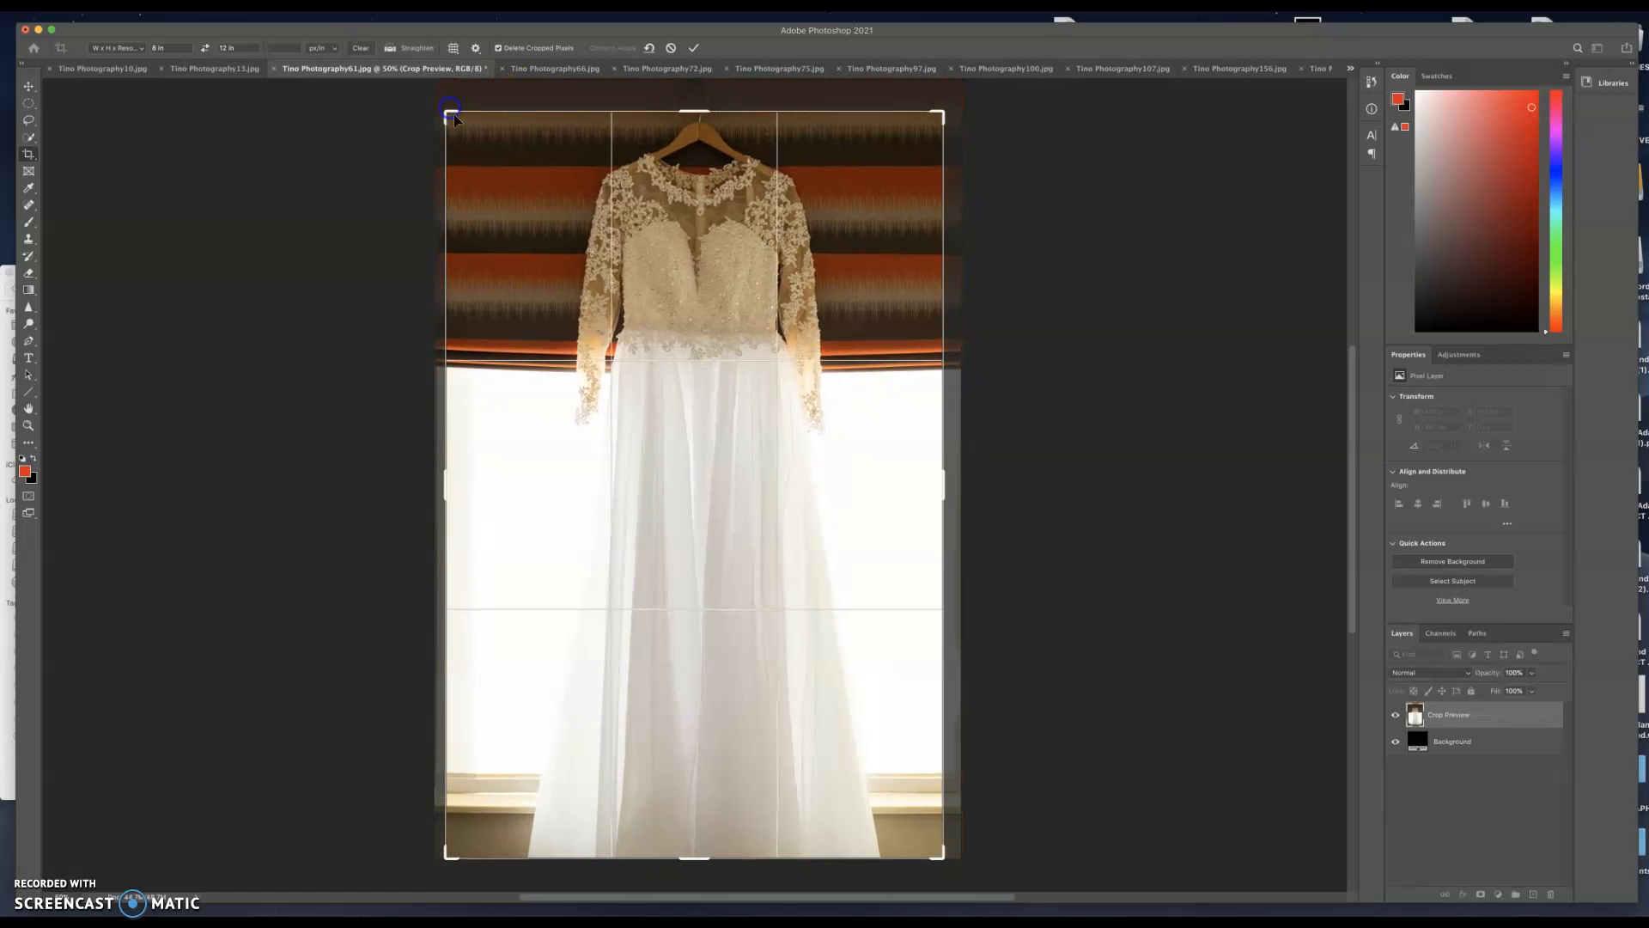
pyautogui.moveTo(694, 160); pyautogui.dragTo(694, 160)
pyautogui.press('Return')
# Go to Tino Photography66.jpg and compare the seated bride's face with and without the red marks, leaving Layer 1 hidden
pyautogui.hotkey('ctrl', 'Tab')
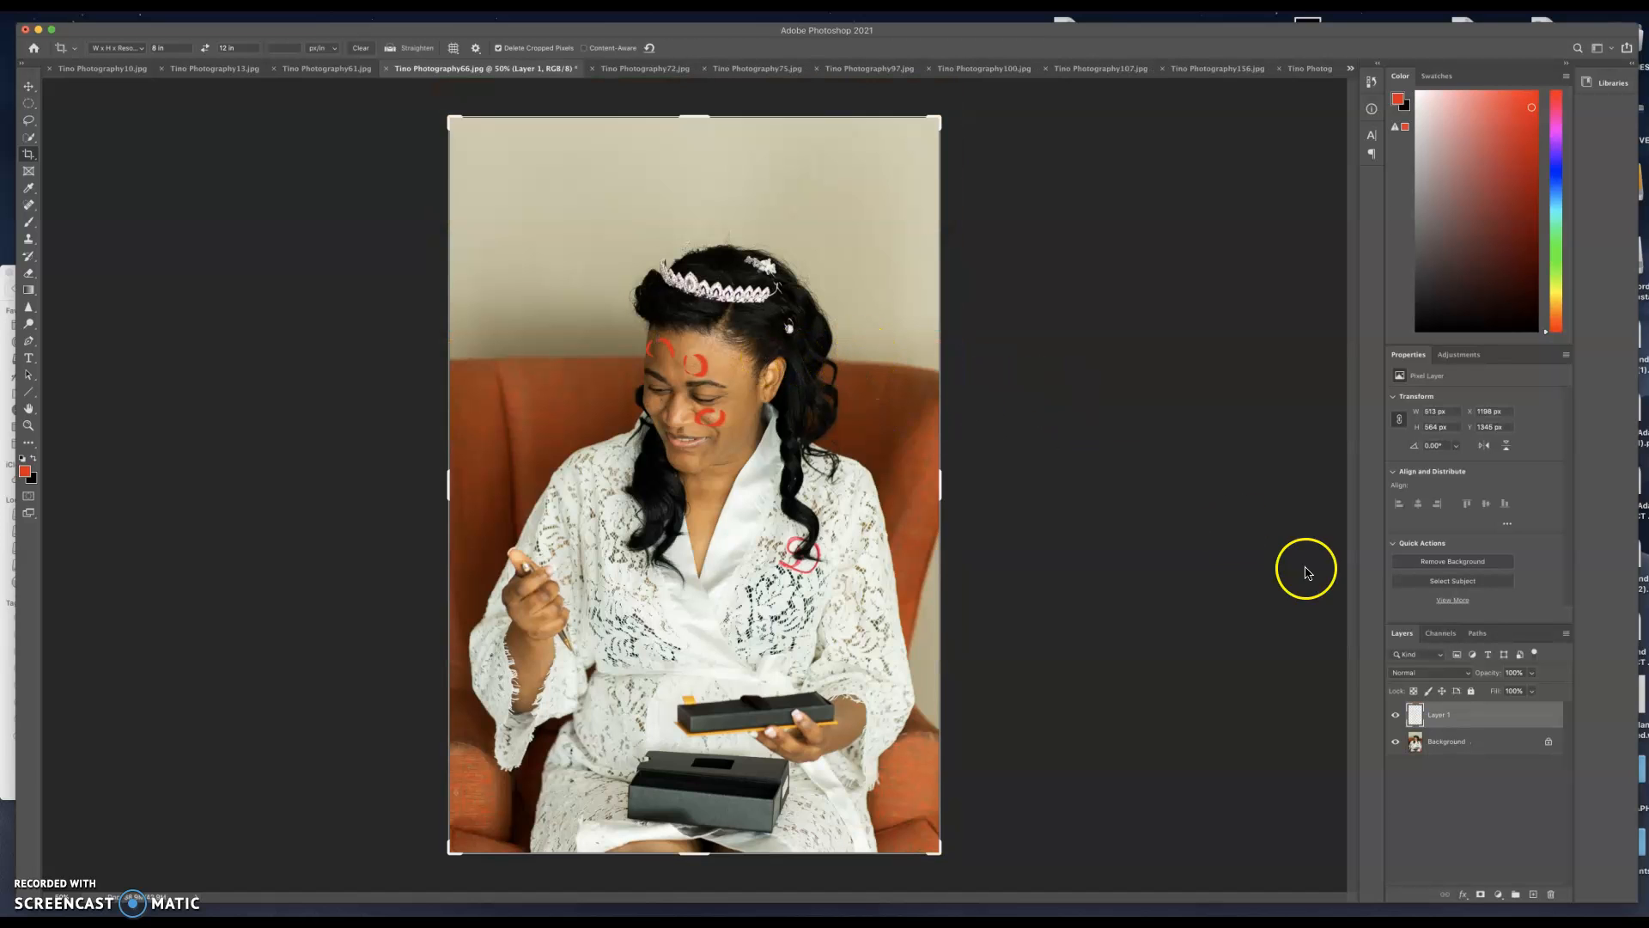
pyautogui.click(1395, 716)
pyautogui.click(1395, 716)
pyautogui.click(1393, 718)
pyautogui.click(1393, 720)
pyautogui.click(1393, 719)
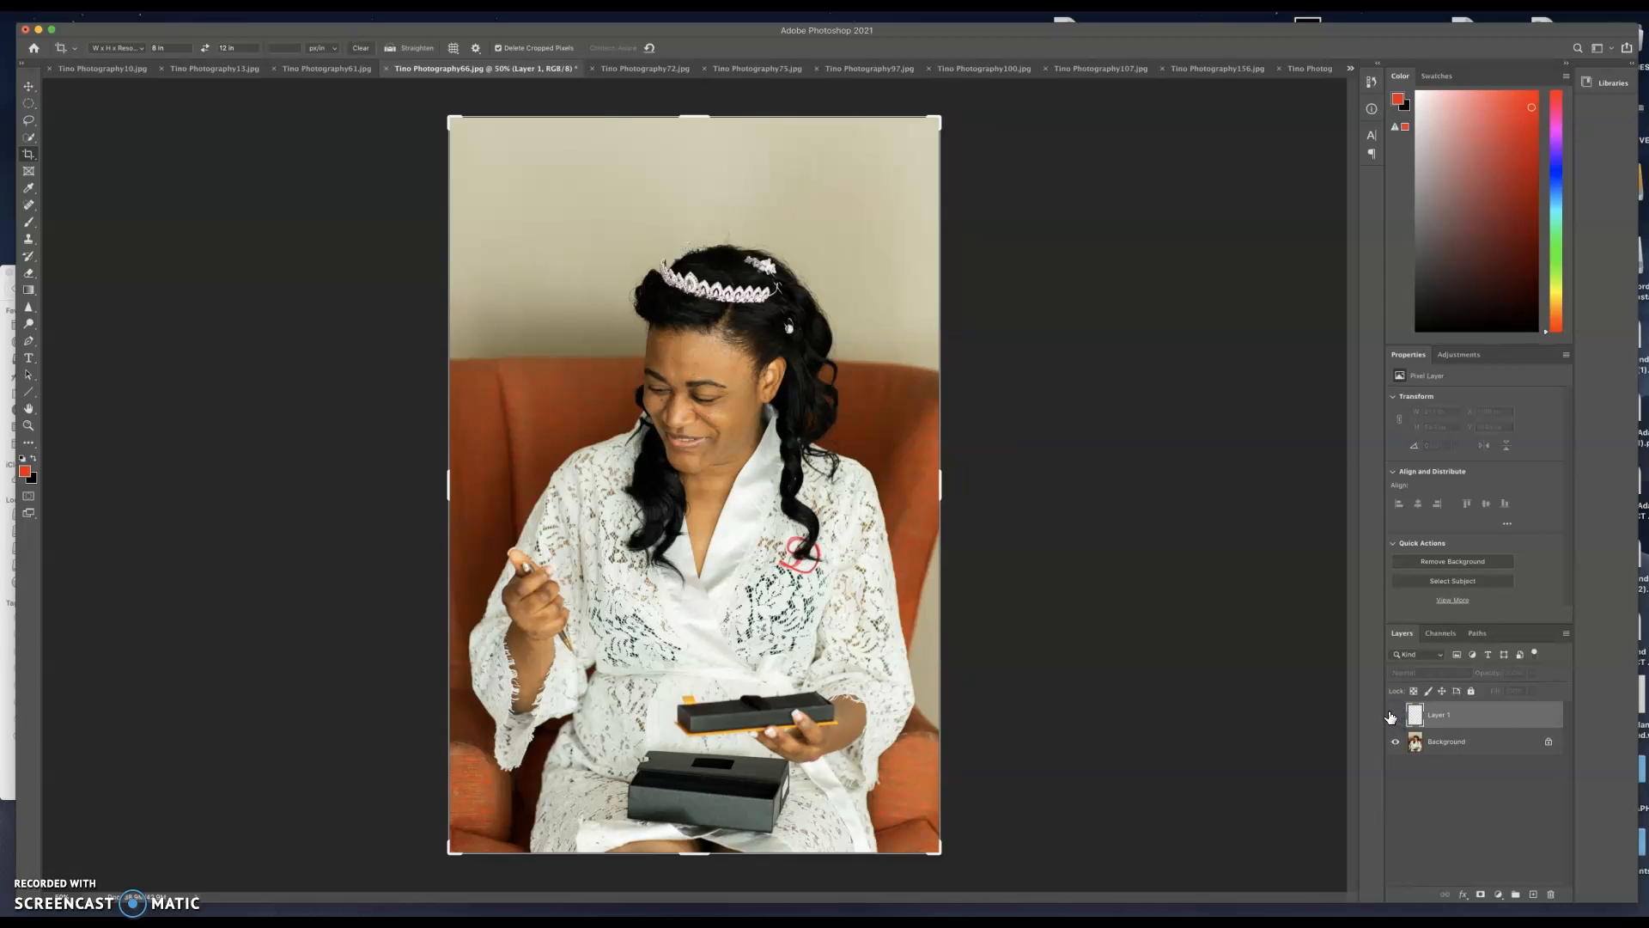
# Go to Tino Photography72.jpg and check the ceiling area marked with a red cross, leaving Layer 1 hidden
pyautogui.hotkey('ctrl', 'Tab')
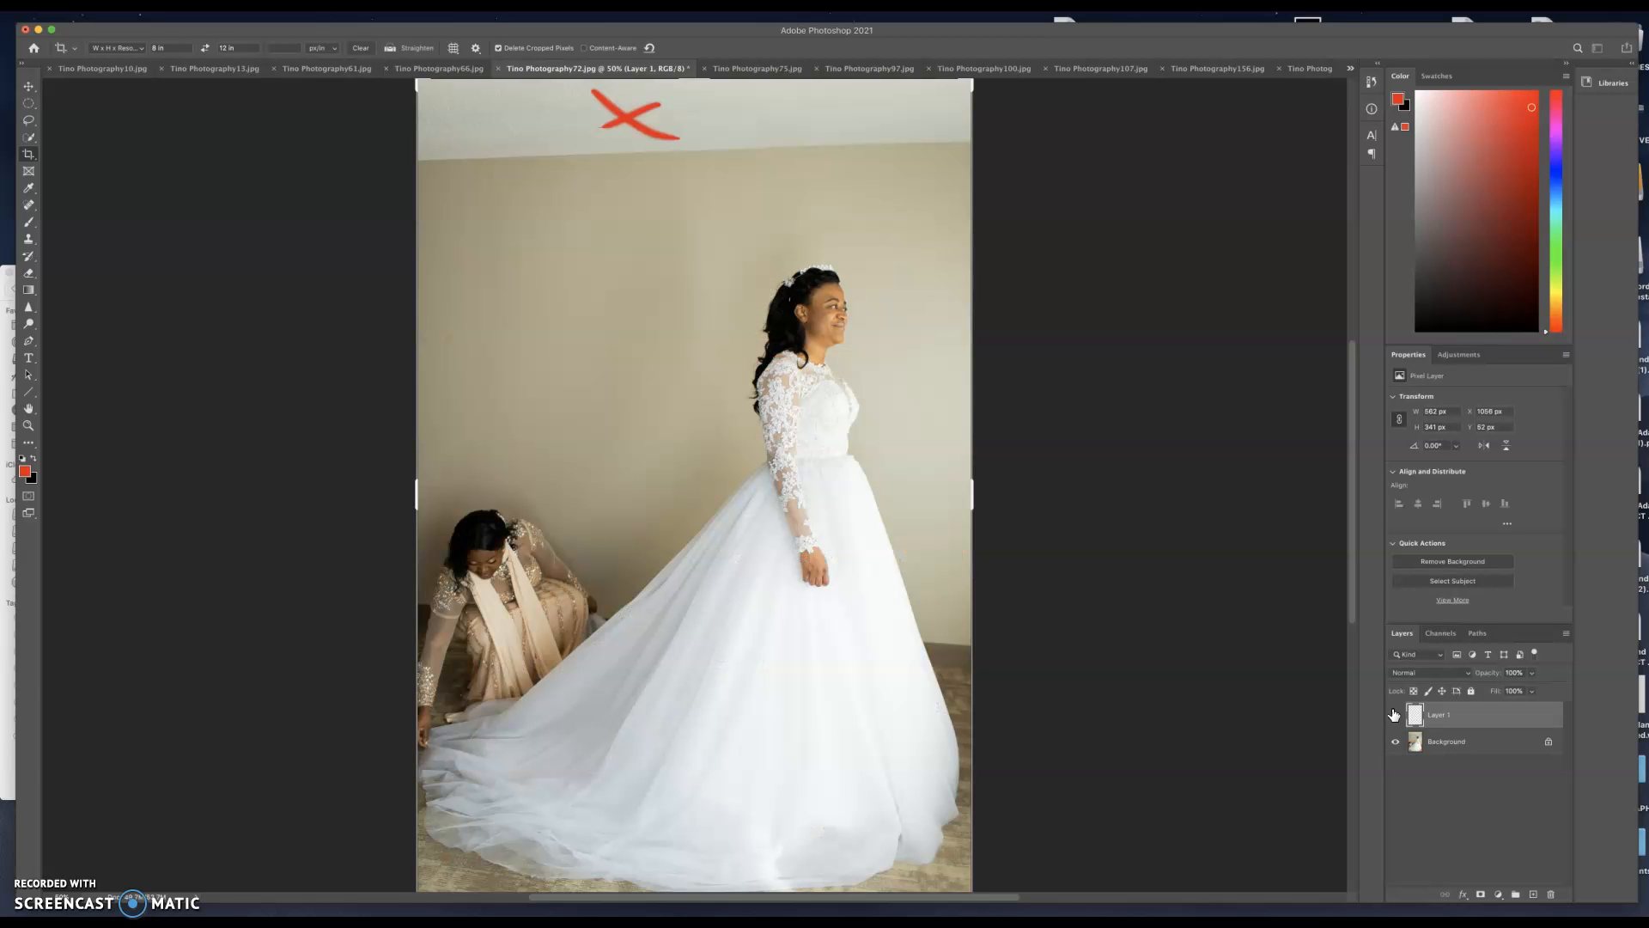
pyautogui.click(1394, 717)
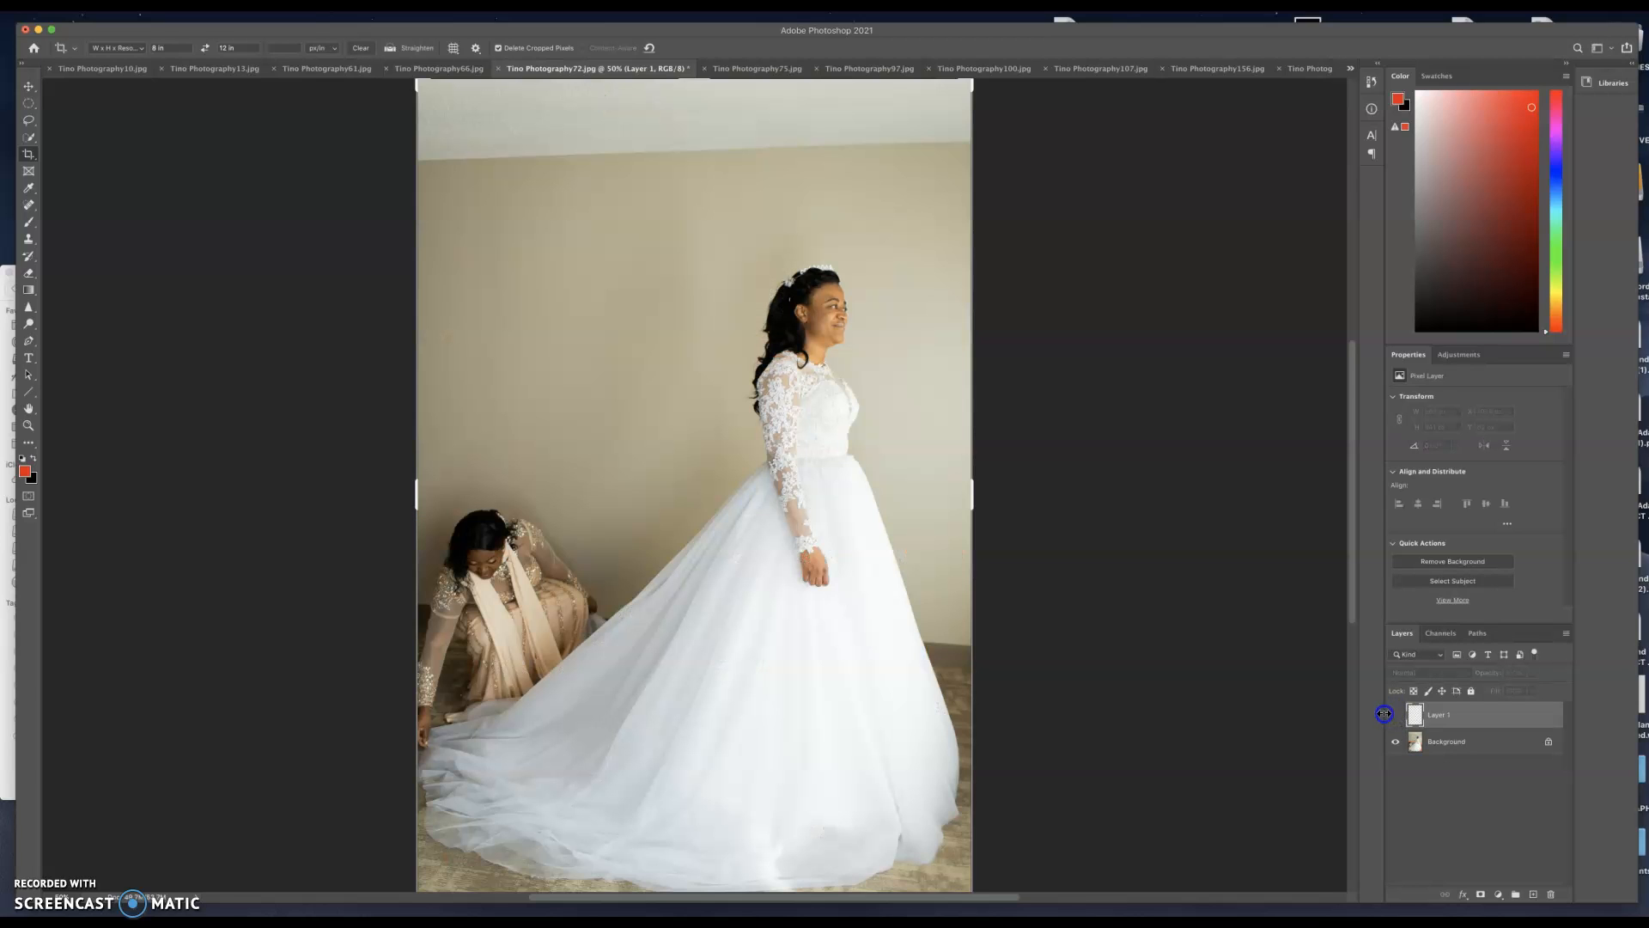
pyautogui.click(1392, 717)
pyautogui.click(1392, 717)
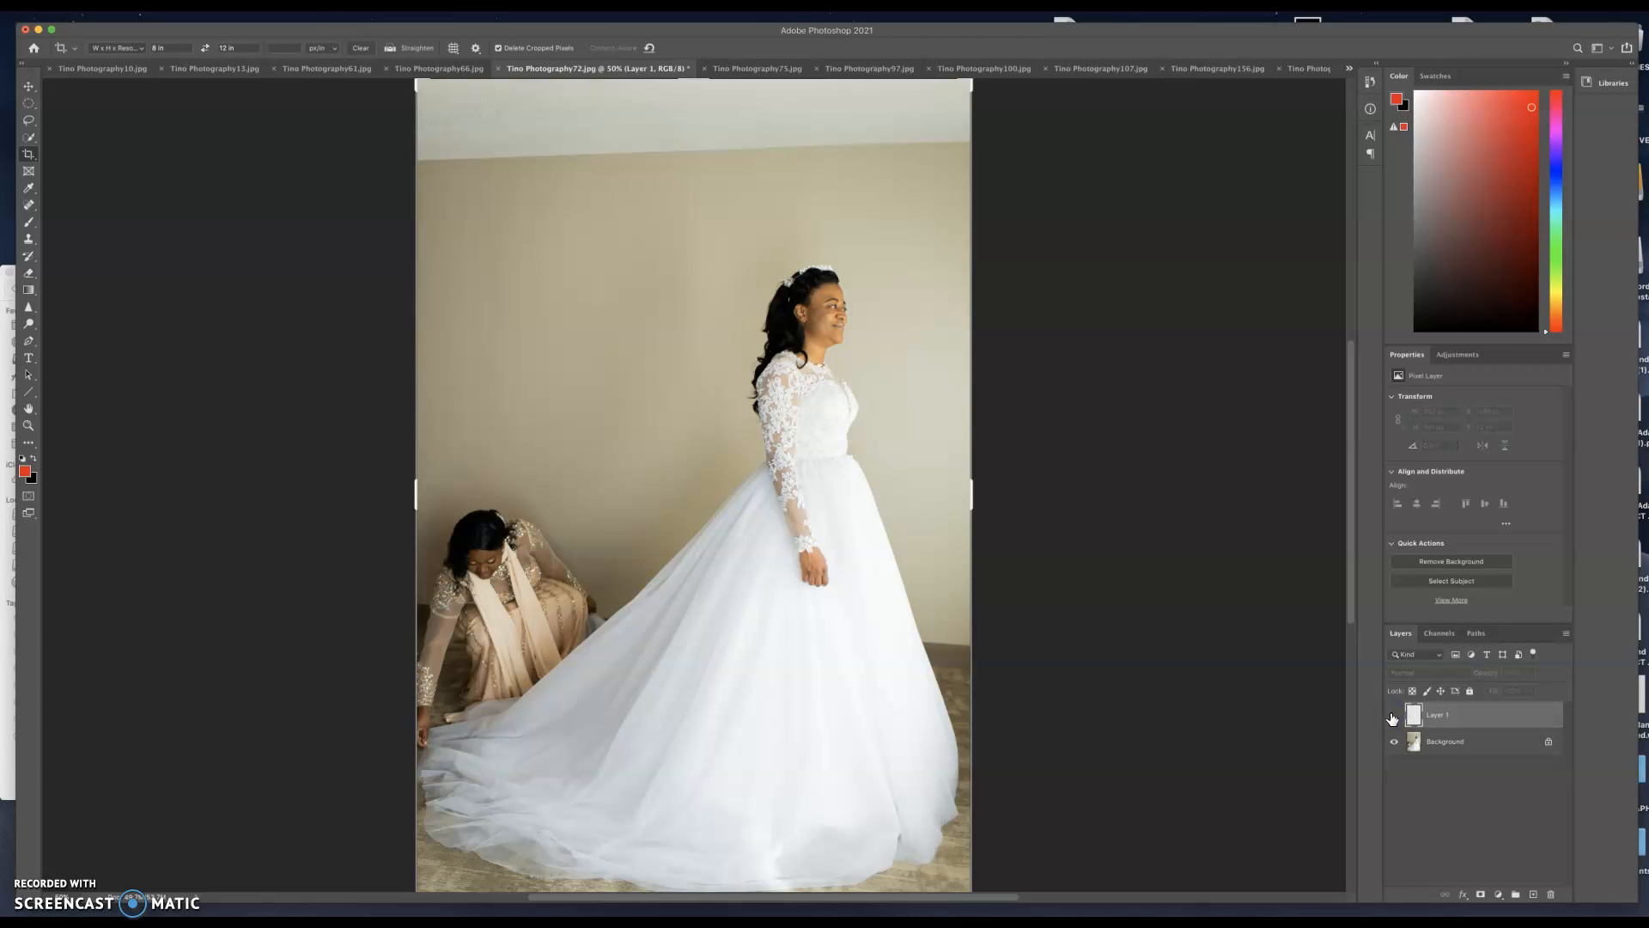
# On the Background layer, outline the ceiling strip above the bride with the Patch tool and replace it using a Content-Aware fill at 100% opacity
pyautogui.click(1417, 741)
pyautogui.press('j')
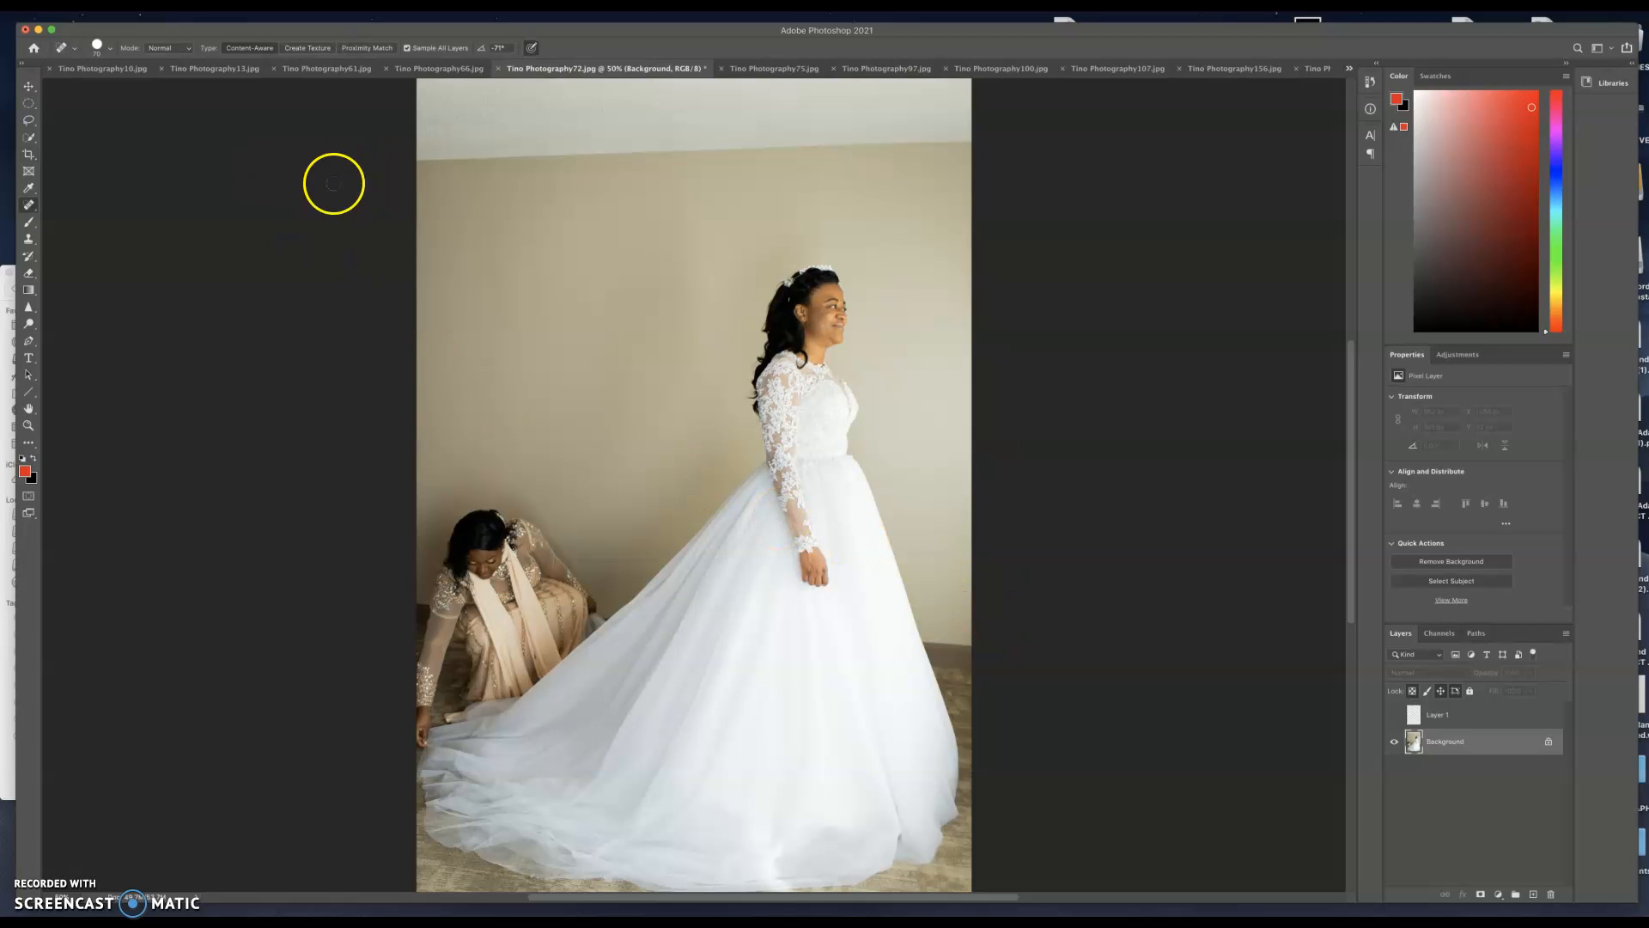
pyautogui.rightClick(31, 205)
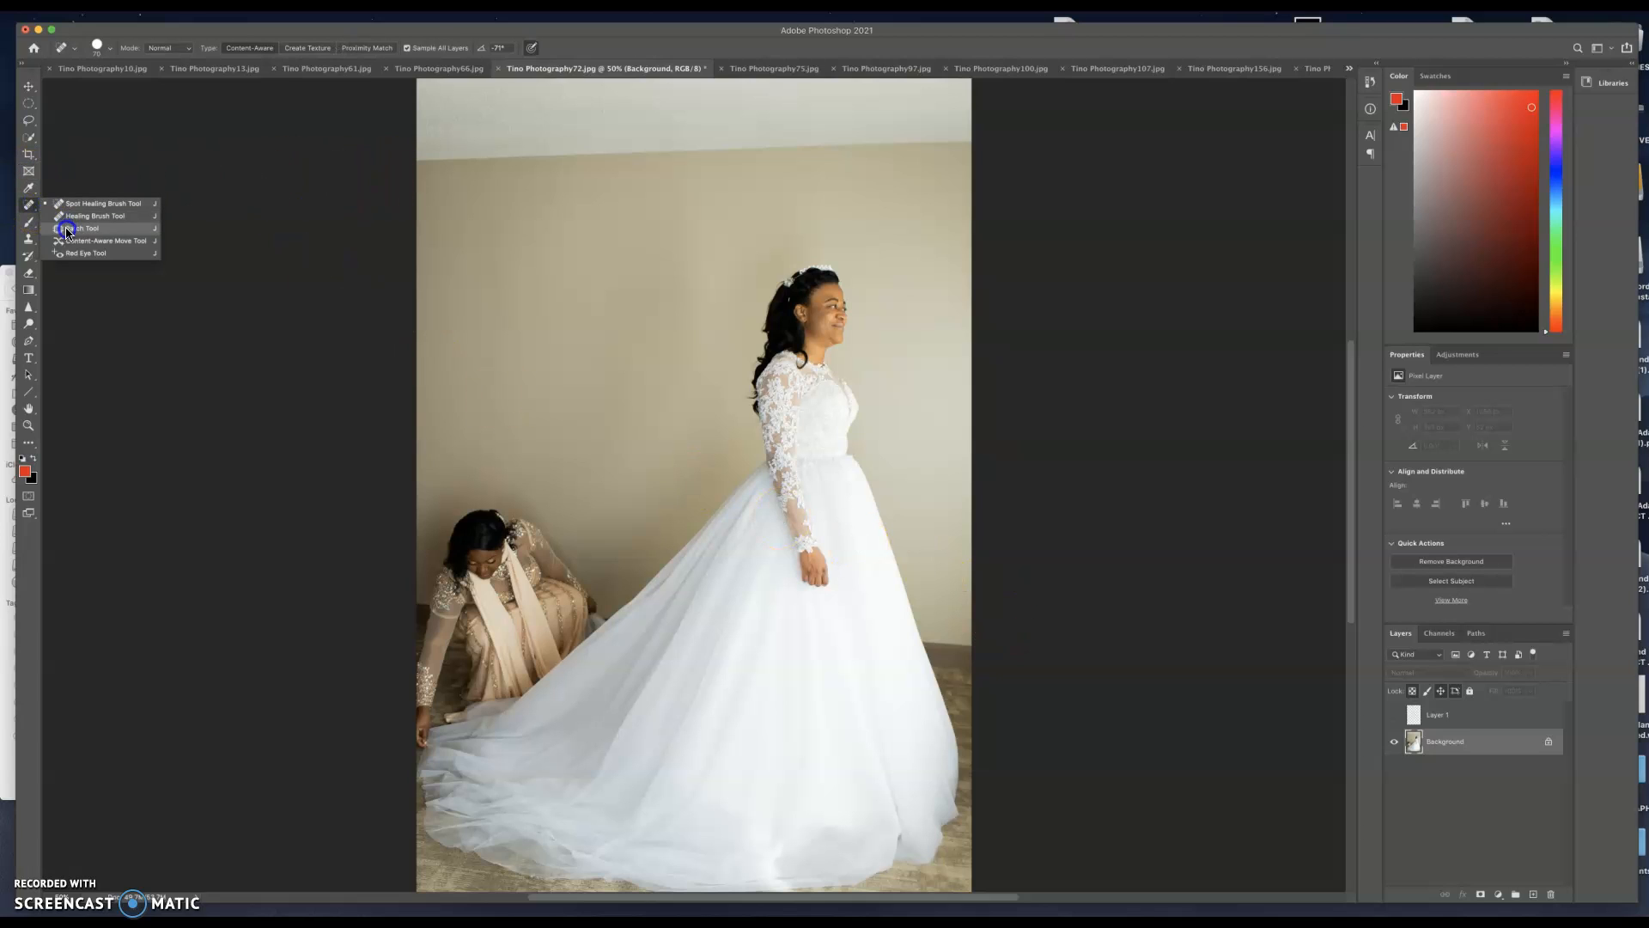
pyautogui.click(69, 228)
pyautogui.moveTo(418, 172)
pyautogui.mouseDown()
pyautogui.moveTo(462, 71)
pyautogui.moveTo(862, 66)
pyautogui.mouseUp()
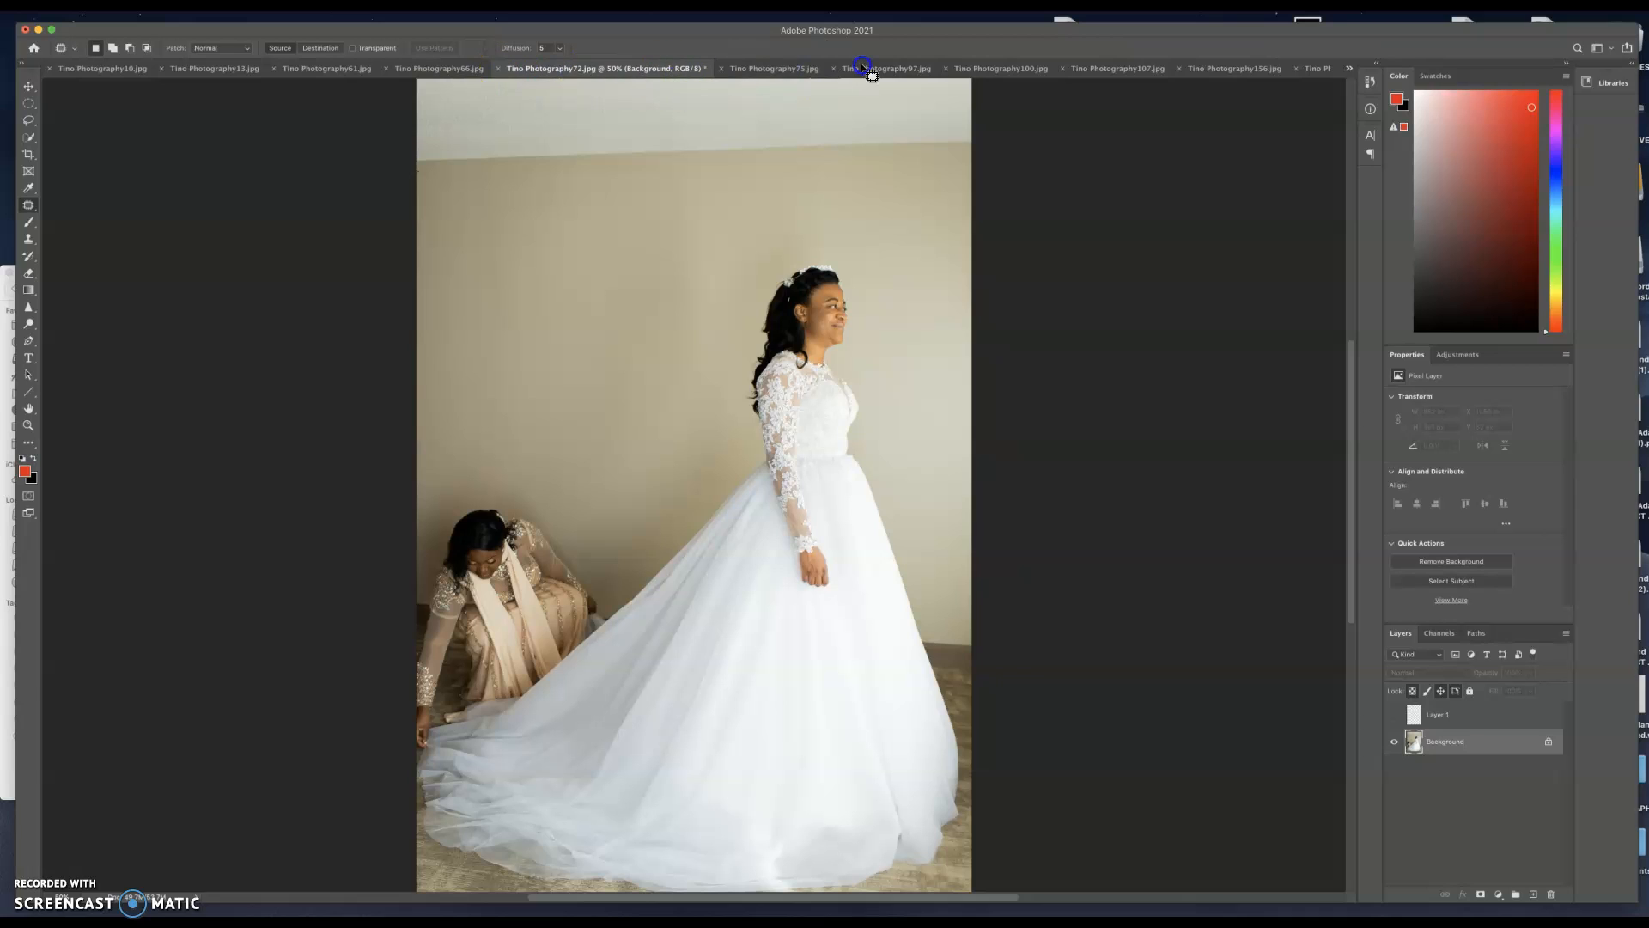
pyautogui.moveTo(977, 148); pyautogui.dragTo(976, 144)
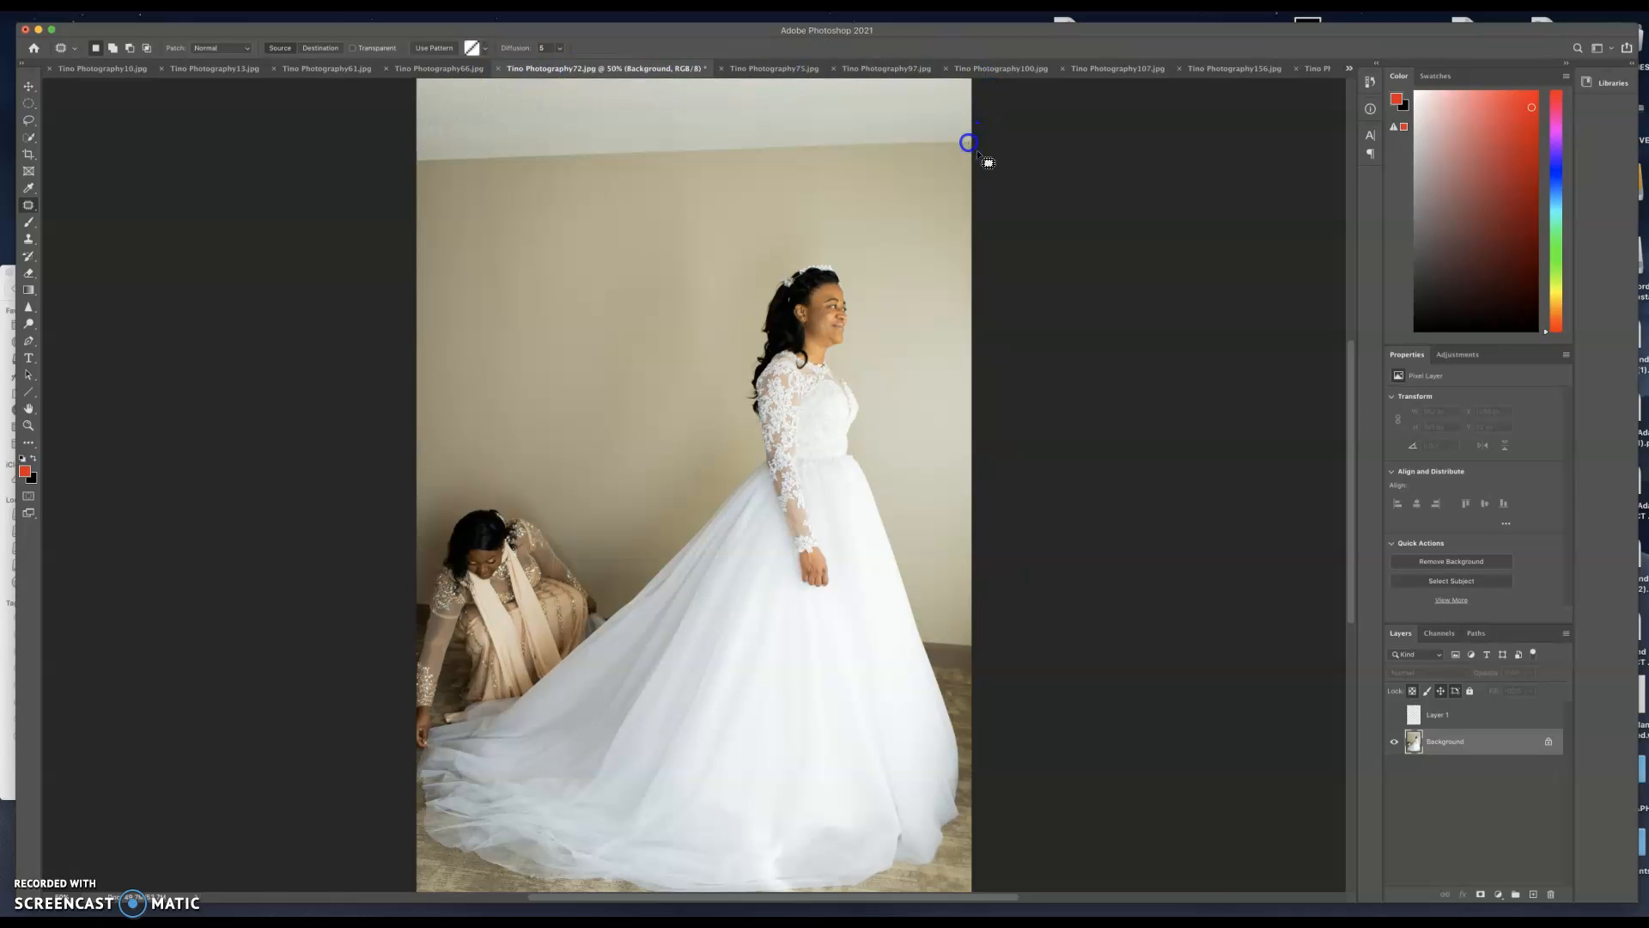
pyautogui.hotkey('shift', 'BackSpace')
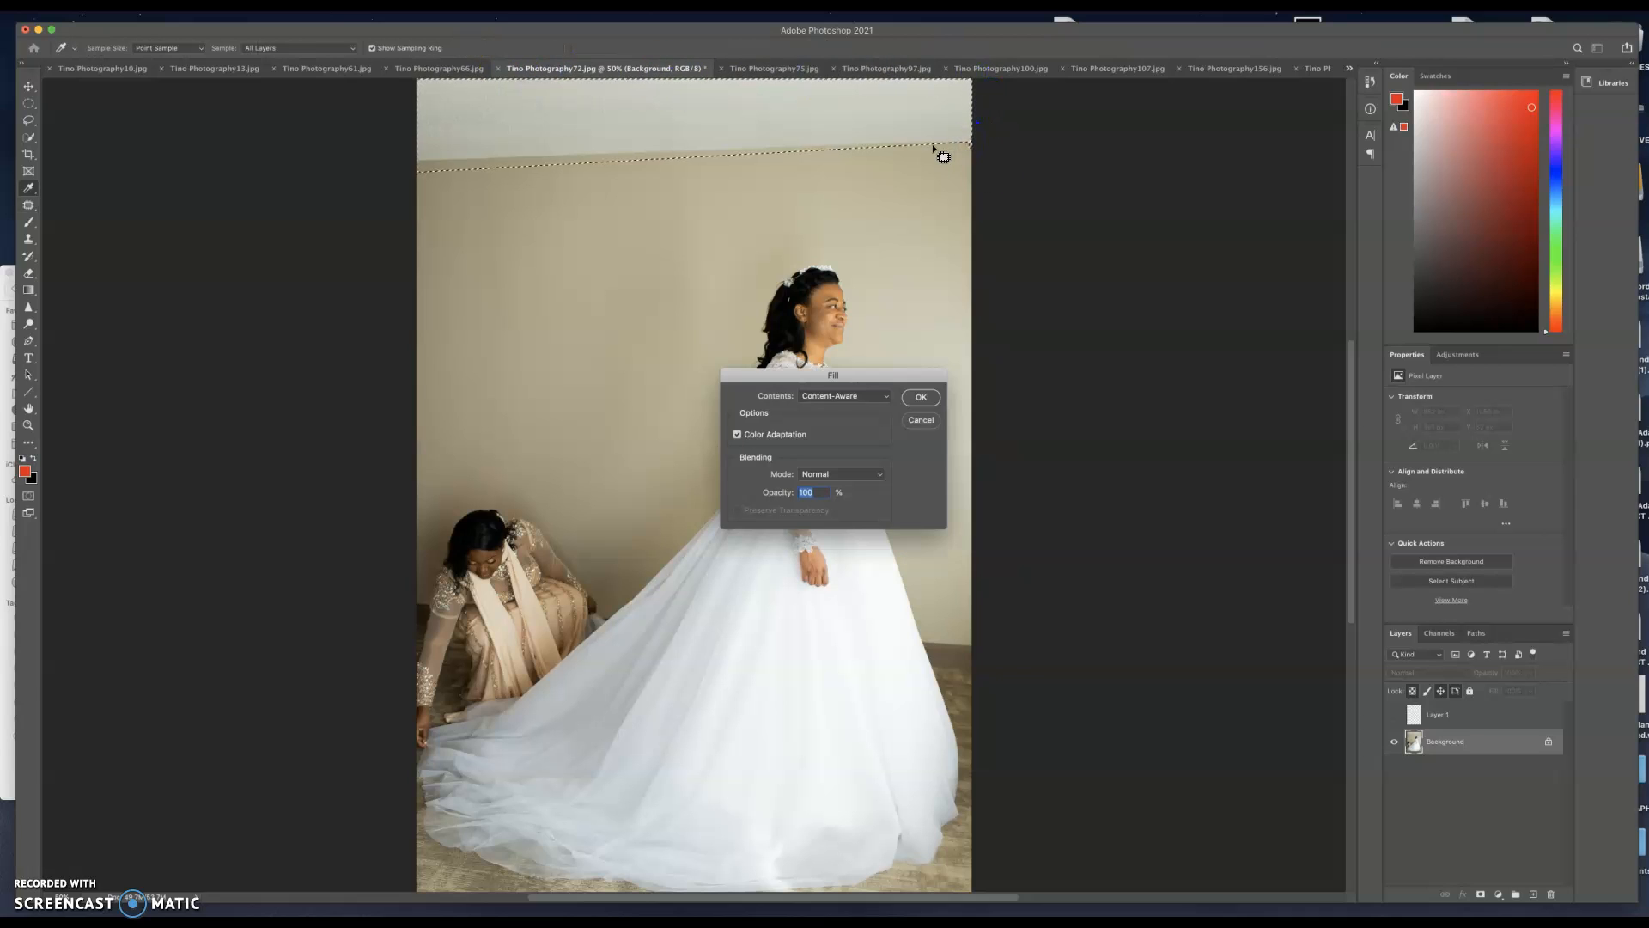
pyautogui.press('Return')
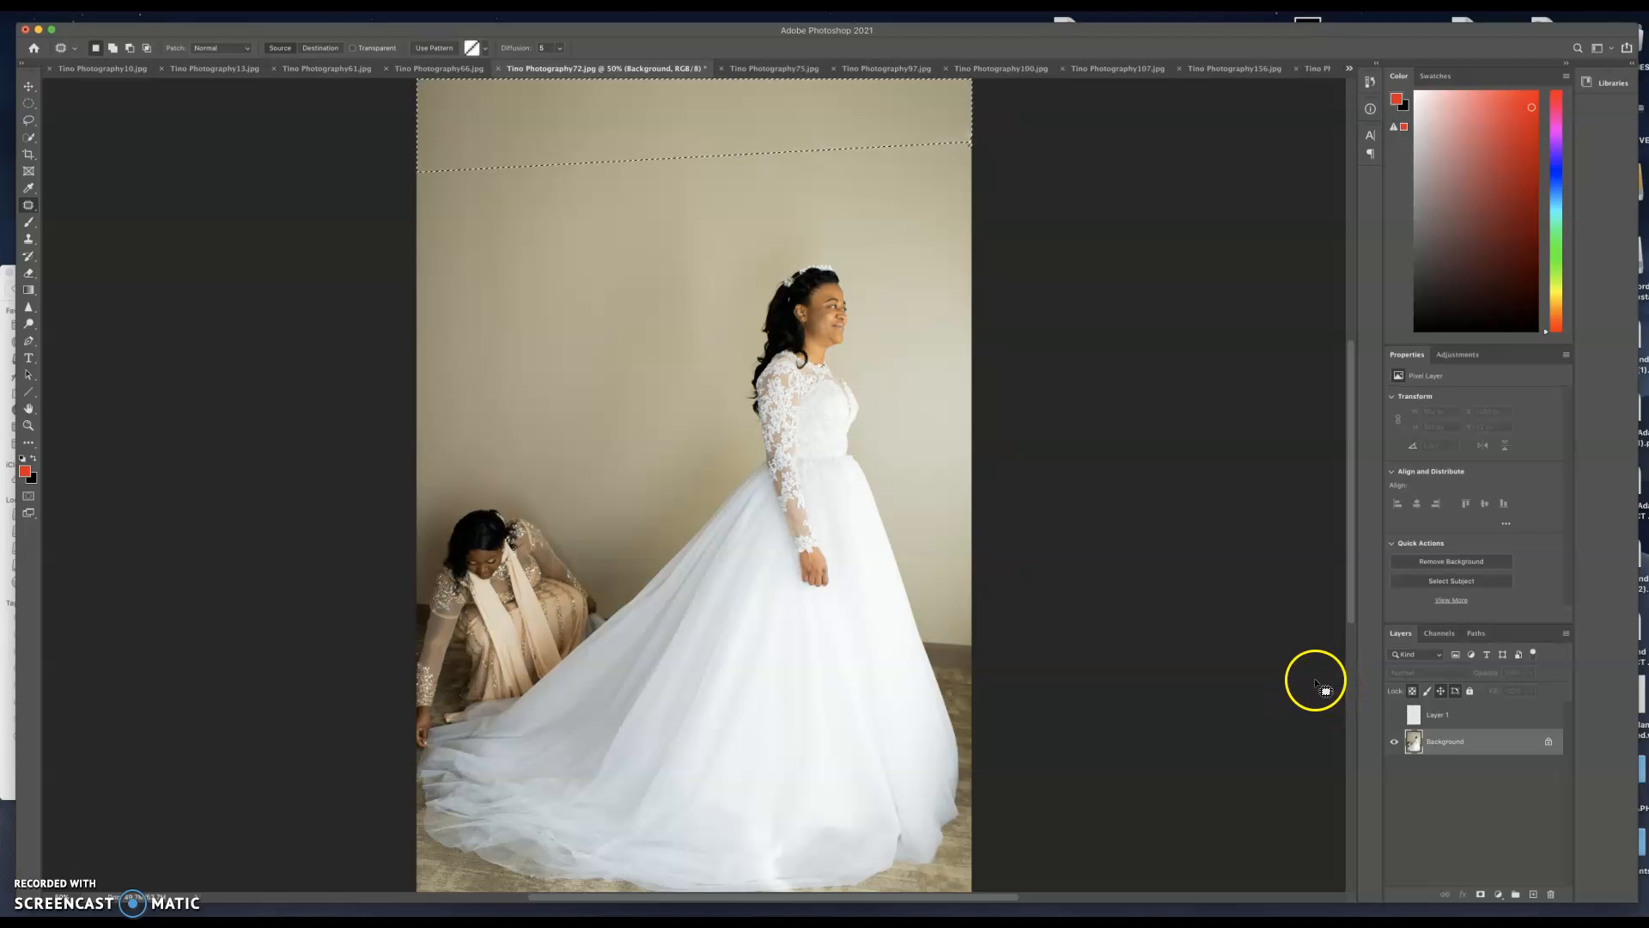
# Go to Tino Photography75.jpg and toggle Layer 1 to check the ceiling strip marked with a red cross
pyautogui.hotkey('ctrl', 'Tab')
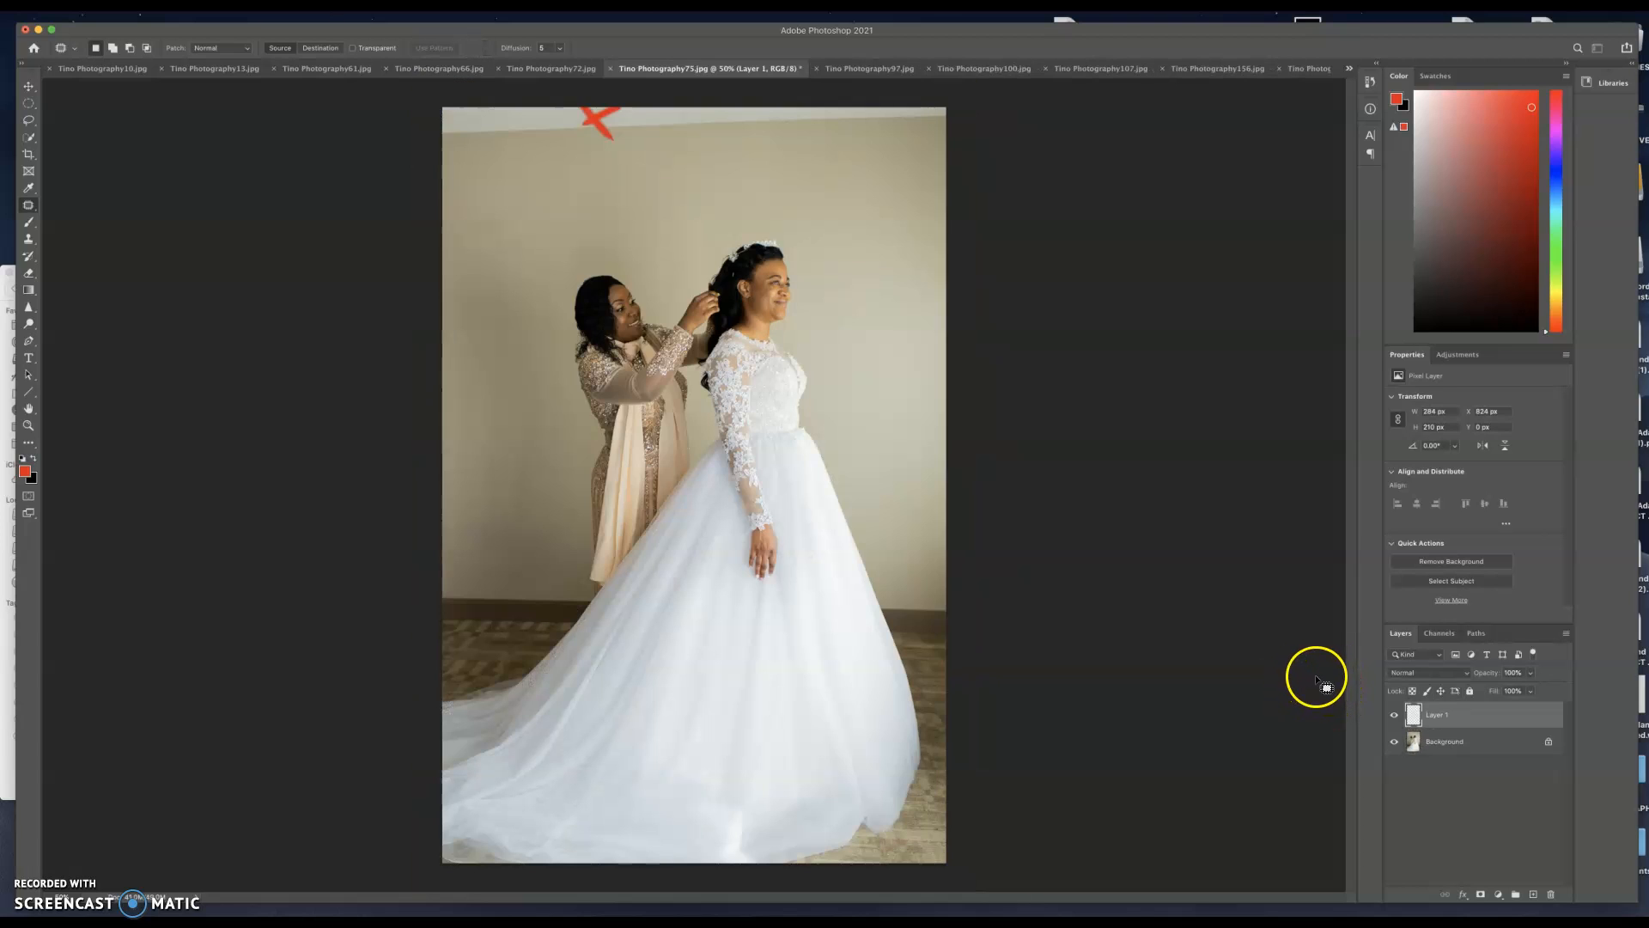
pyautogui.click(1395, 716)
pyautogui.click(1395, 717)
# In Tino Photography97.jpg, brush and undo a trial red circle around the marked wall fixture, then brush a red cross over the right-edge curtain
pyautogui.hotkey('ctrl', 'Tab')
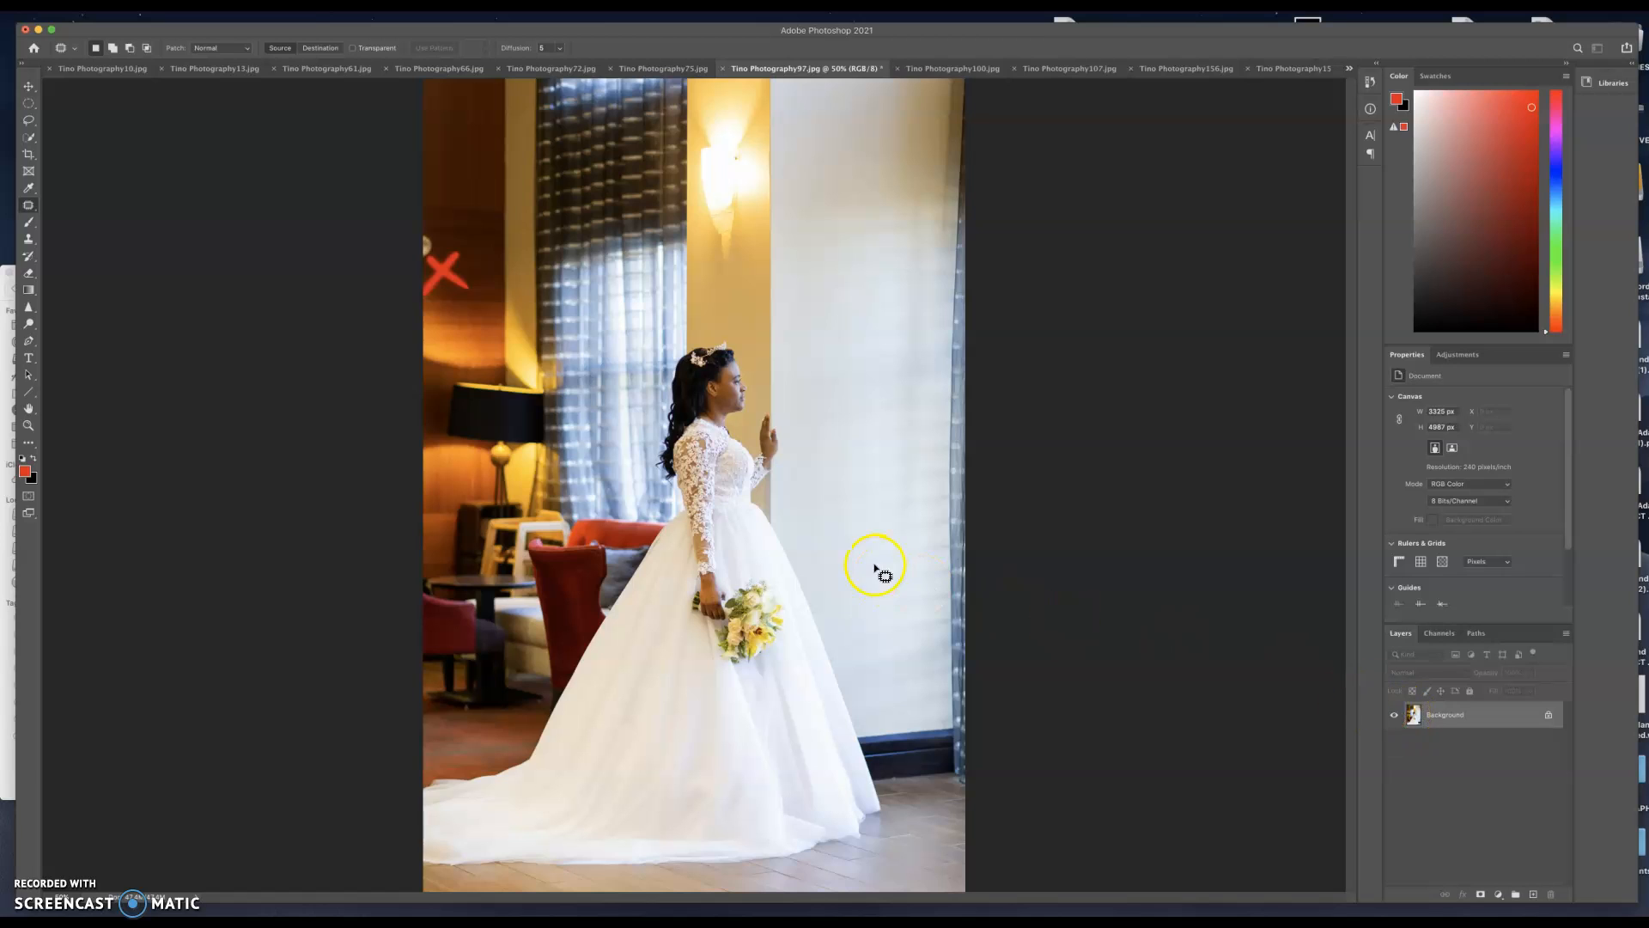
pyautogui.press('b')
pyautogui.moveTo(460, 209)
pyautogui.mouseDown()
pyautogui.moveTo(440, 327)
pyautogui.moveTo(400, 225)
pyautogui.mouseUp()
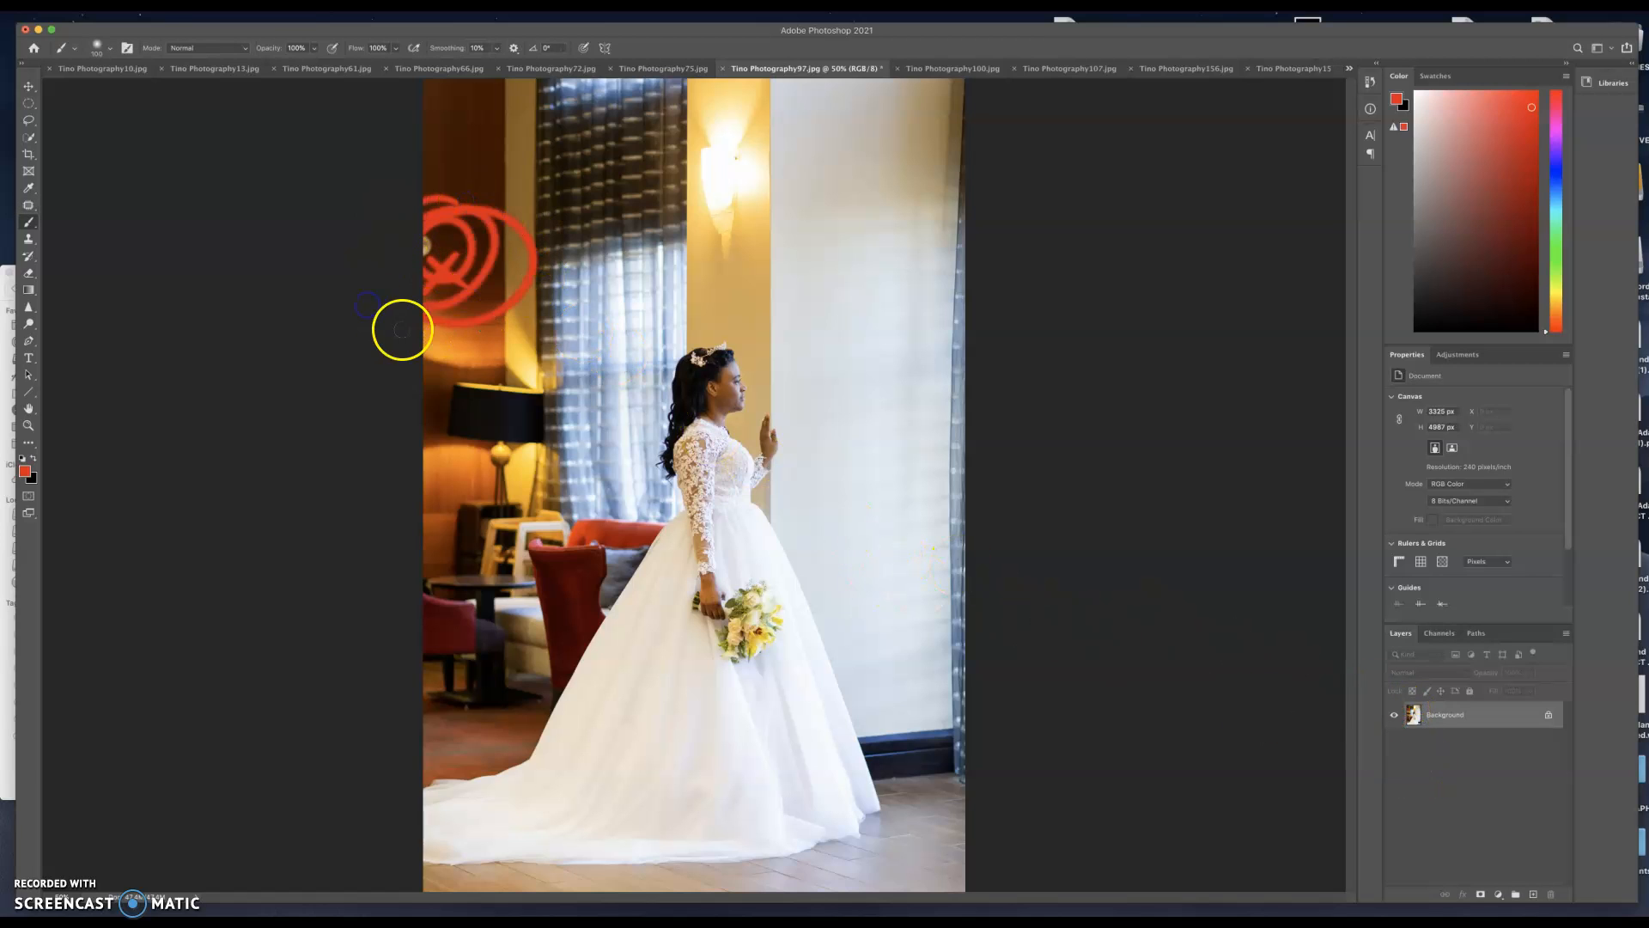
pyautogui.press('super+z')
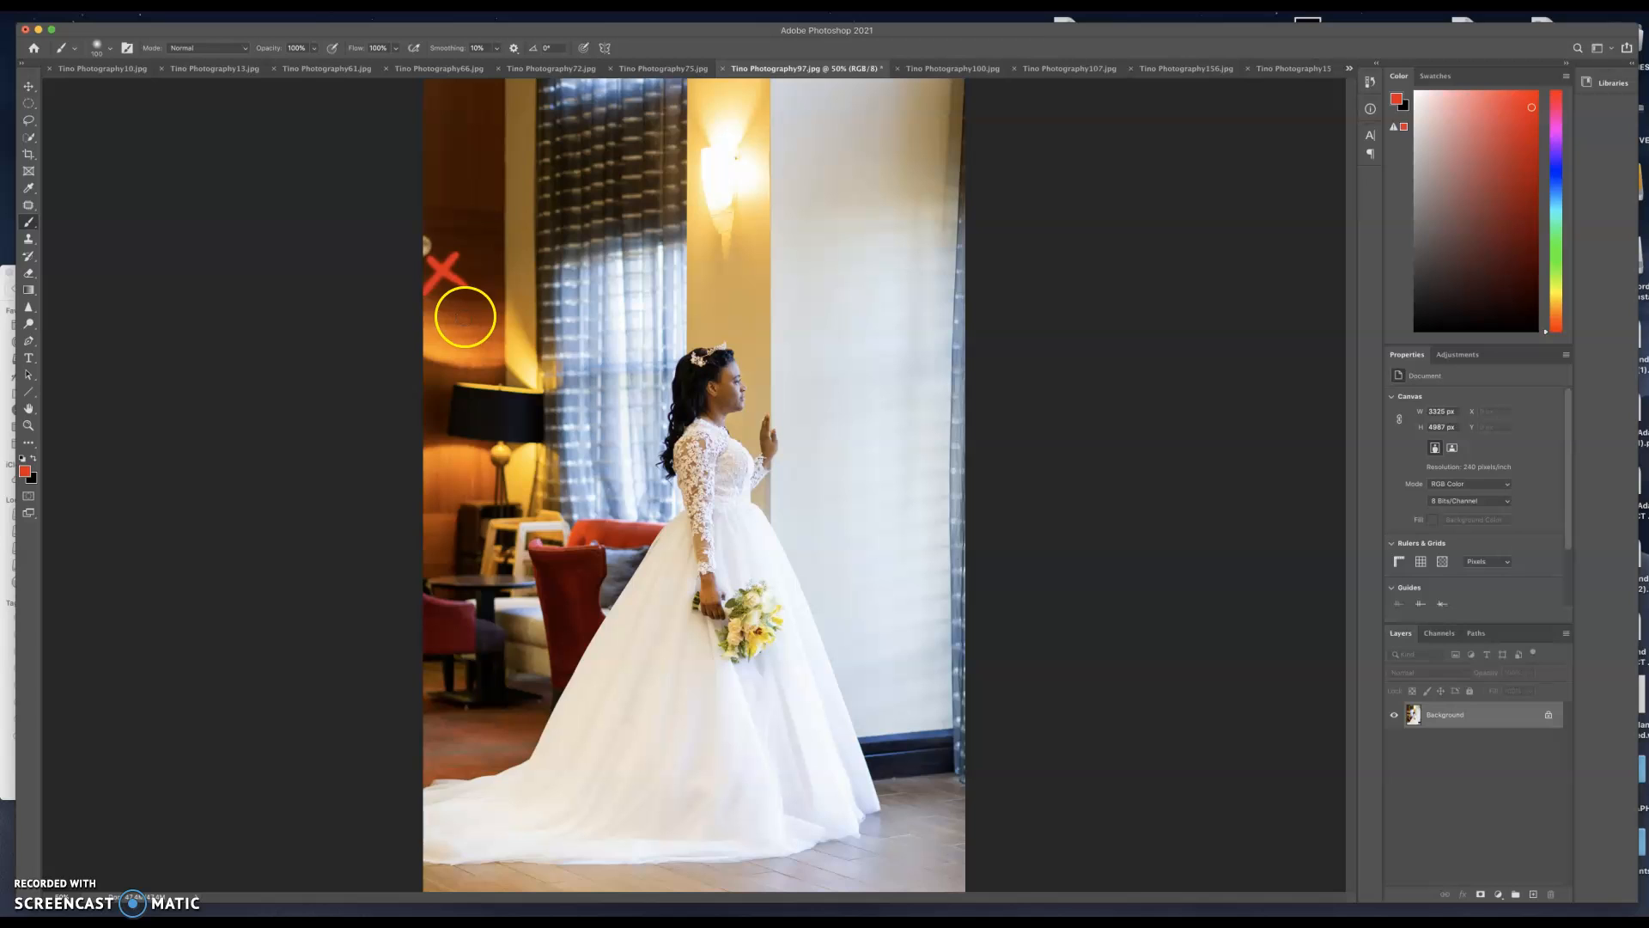
pyautogui.moveTo(1004, 376)
pyautogui.mouseDown()
pyautogui.moveTo(898, 477)
pyautogui.moveTo(942, 376)
pyautogui.moveTo(1023, 485)
pyautogui.mouseUp()
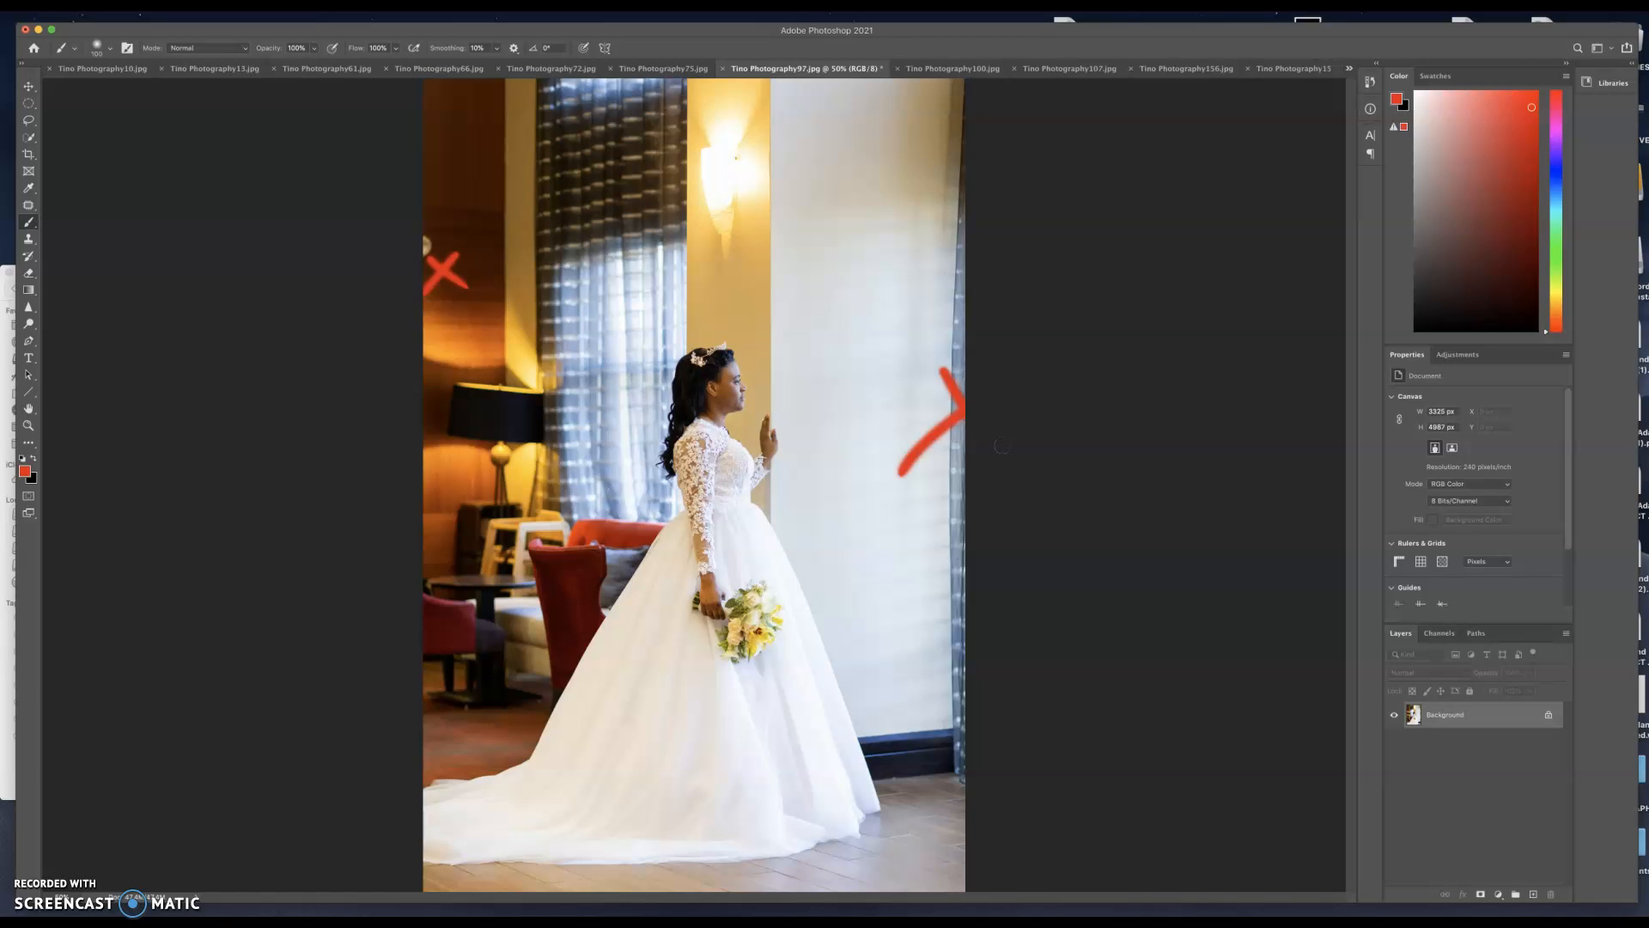
# Go to Tino Photography100.jpg and toggle Layer 1 to check the background area marked with a red cross
pyautogui.hotkey('ctrl', 'Tab')
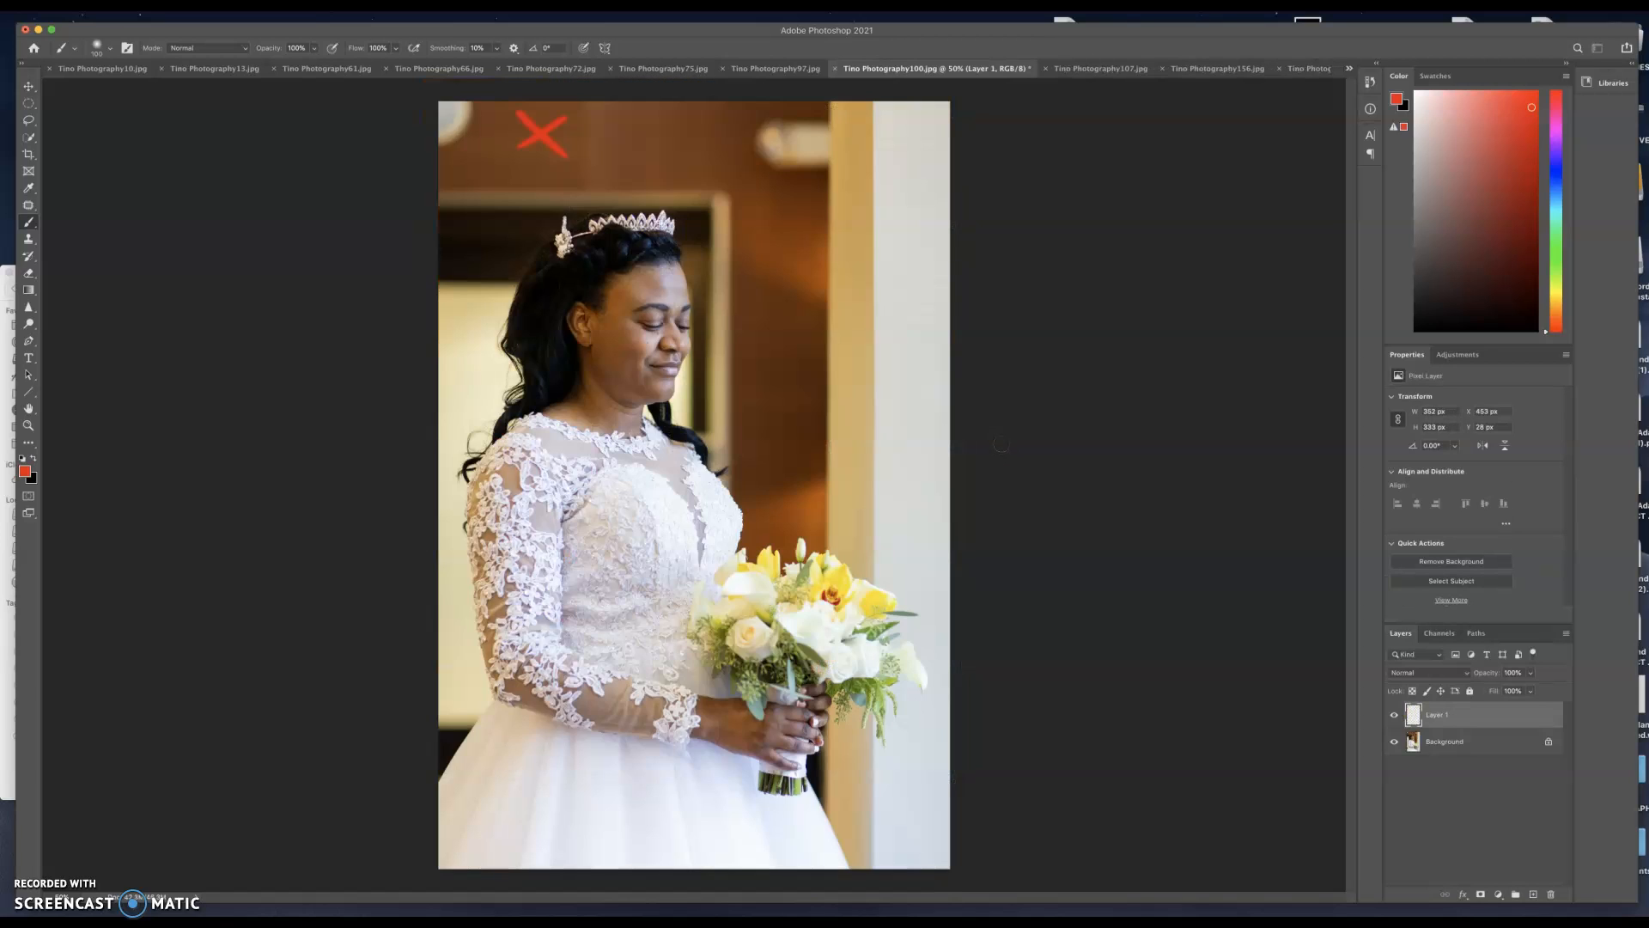
pyautogui.click(1389, 712)
pyautogui.click(1387, 710)
pyautogui.click(1389, 716)
pyautogui.click(1388, 718)
# On the Background layer, remove the round light in the photo's upper-left corner with a Patch tool selection and Content-Aware fill, then deselect
pyautogui.click(1496, 751)
pyautogui.press('j')
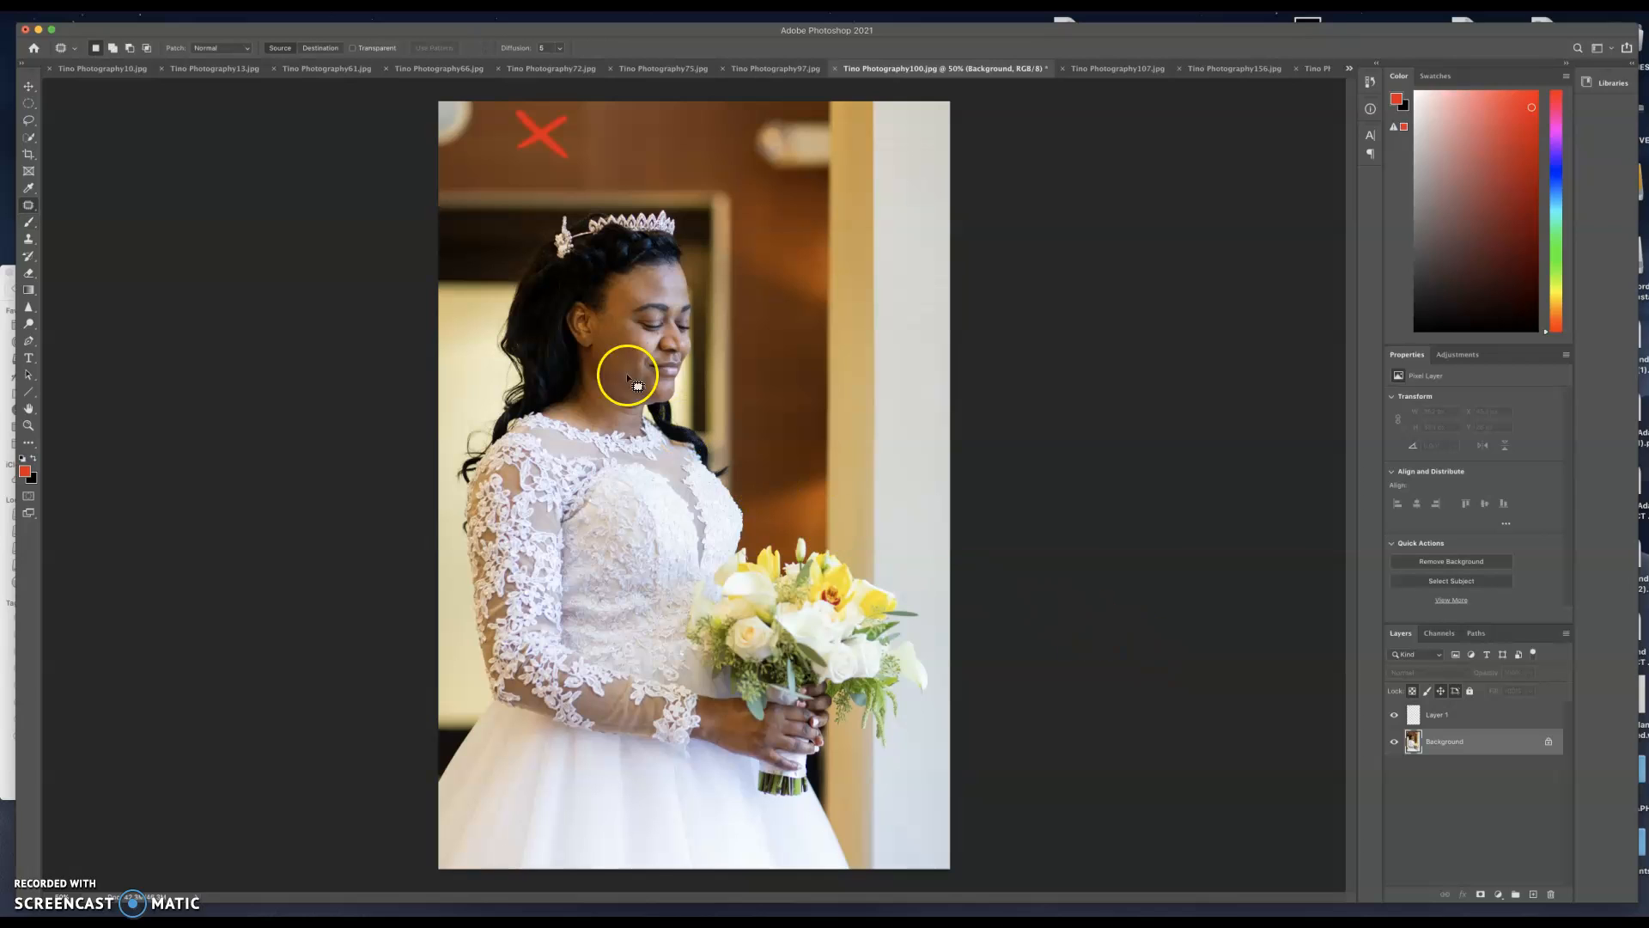
pyautogui.moveTo(476, 101)
pyautogui.mouseDown()
pyautogui.moveTo(475, 140)
pyautogui.moveTo(436, 163)
pyautogui.mouseUp()
pyautogui.hotkey('shift', 'BackSpace')
pyautogui.press('Return')
pyautogui.hotkey('ctrl', 'd')
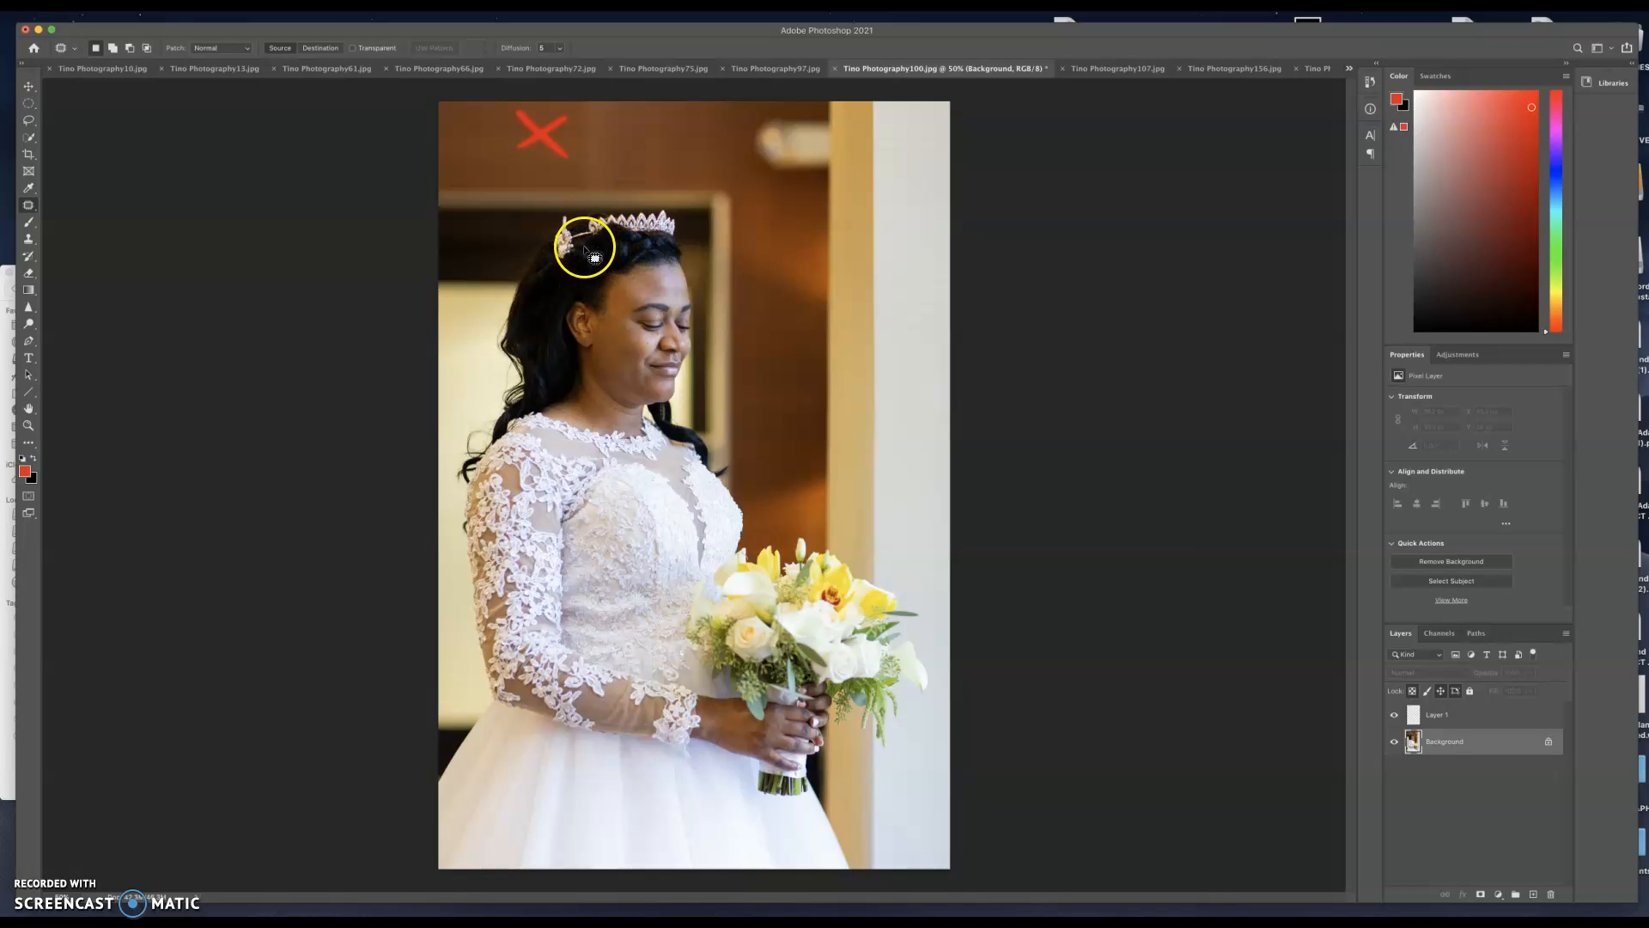
# Go to Tino Photography107.jpg and toggle Layer 1 to check the wall's top edge marked with a red cross
pyautogui.hotkey('ctrl', 'Tab')
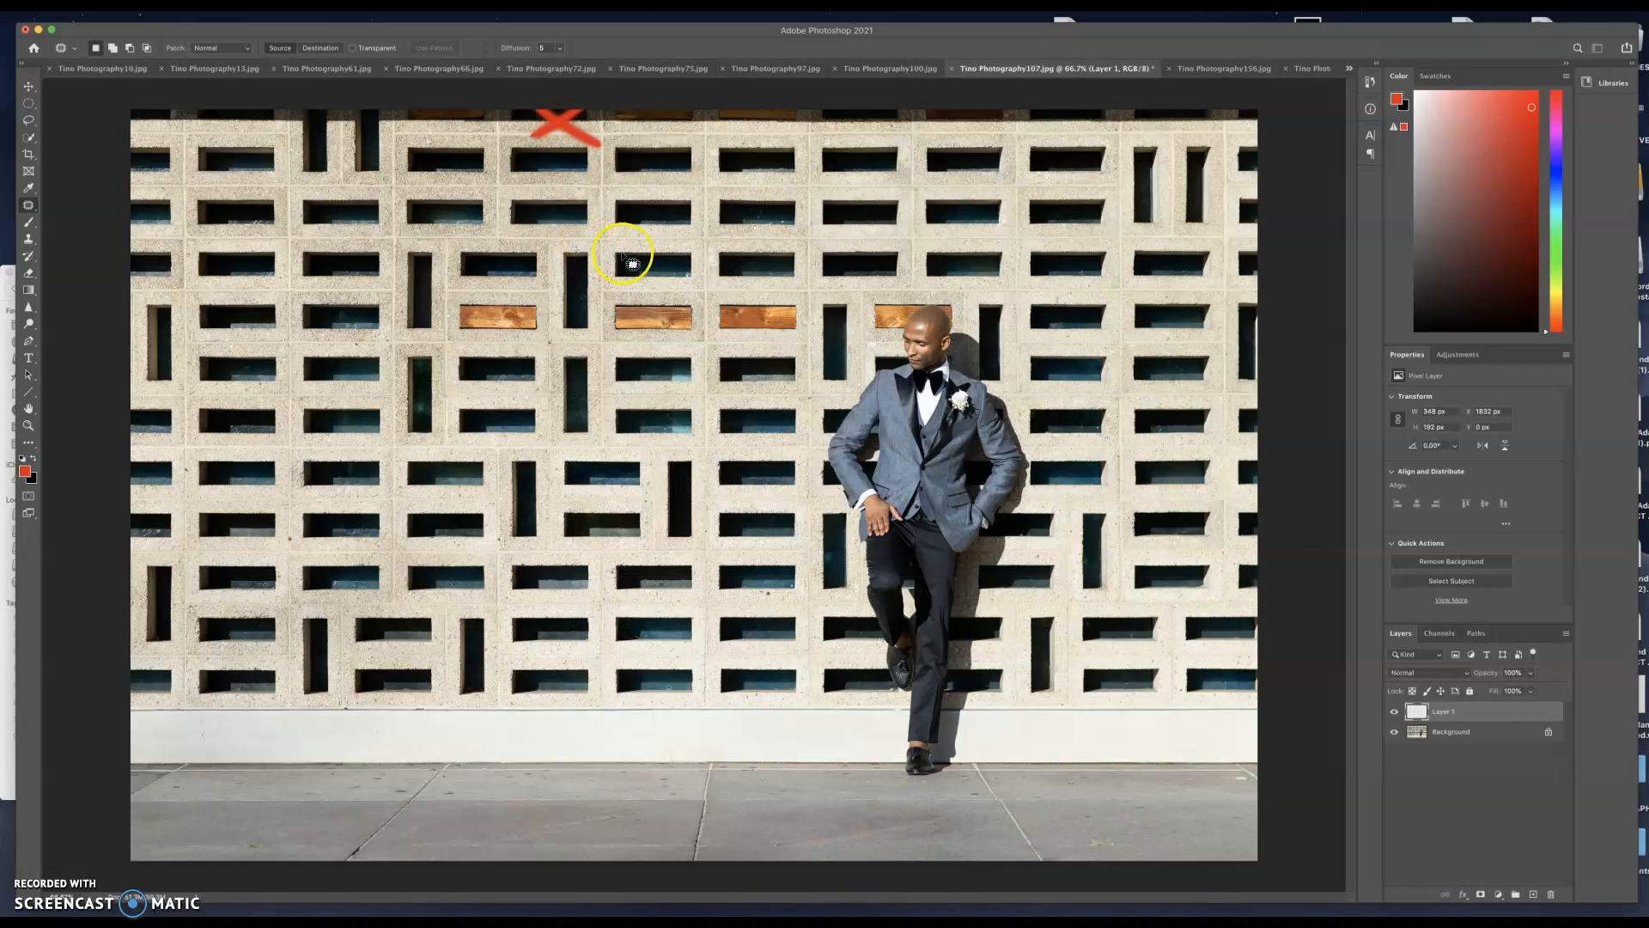
pyautogui.click(1393, 711)
pyautogui.click(1394, 712)
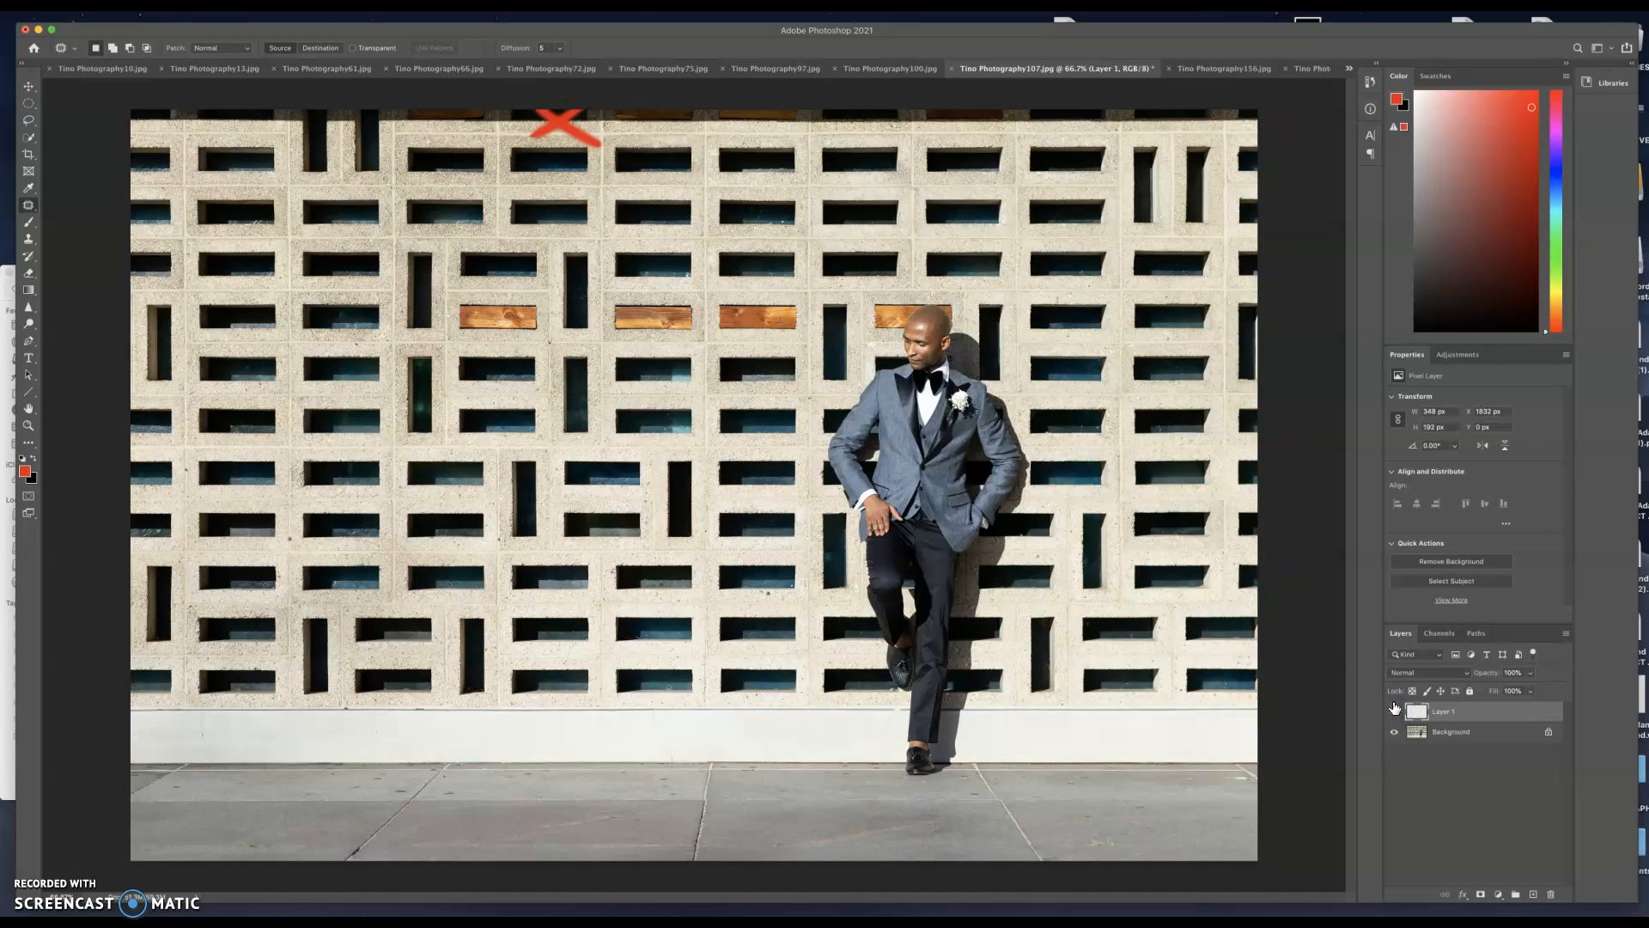
# On the Background layer of Tino Photography107.jpg, crop to 12 by 8 in landscape, trimming the strip above the wall, and hide Layer 1
pyautogui.click(1468, 733)
pyautogui.press('v')
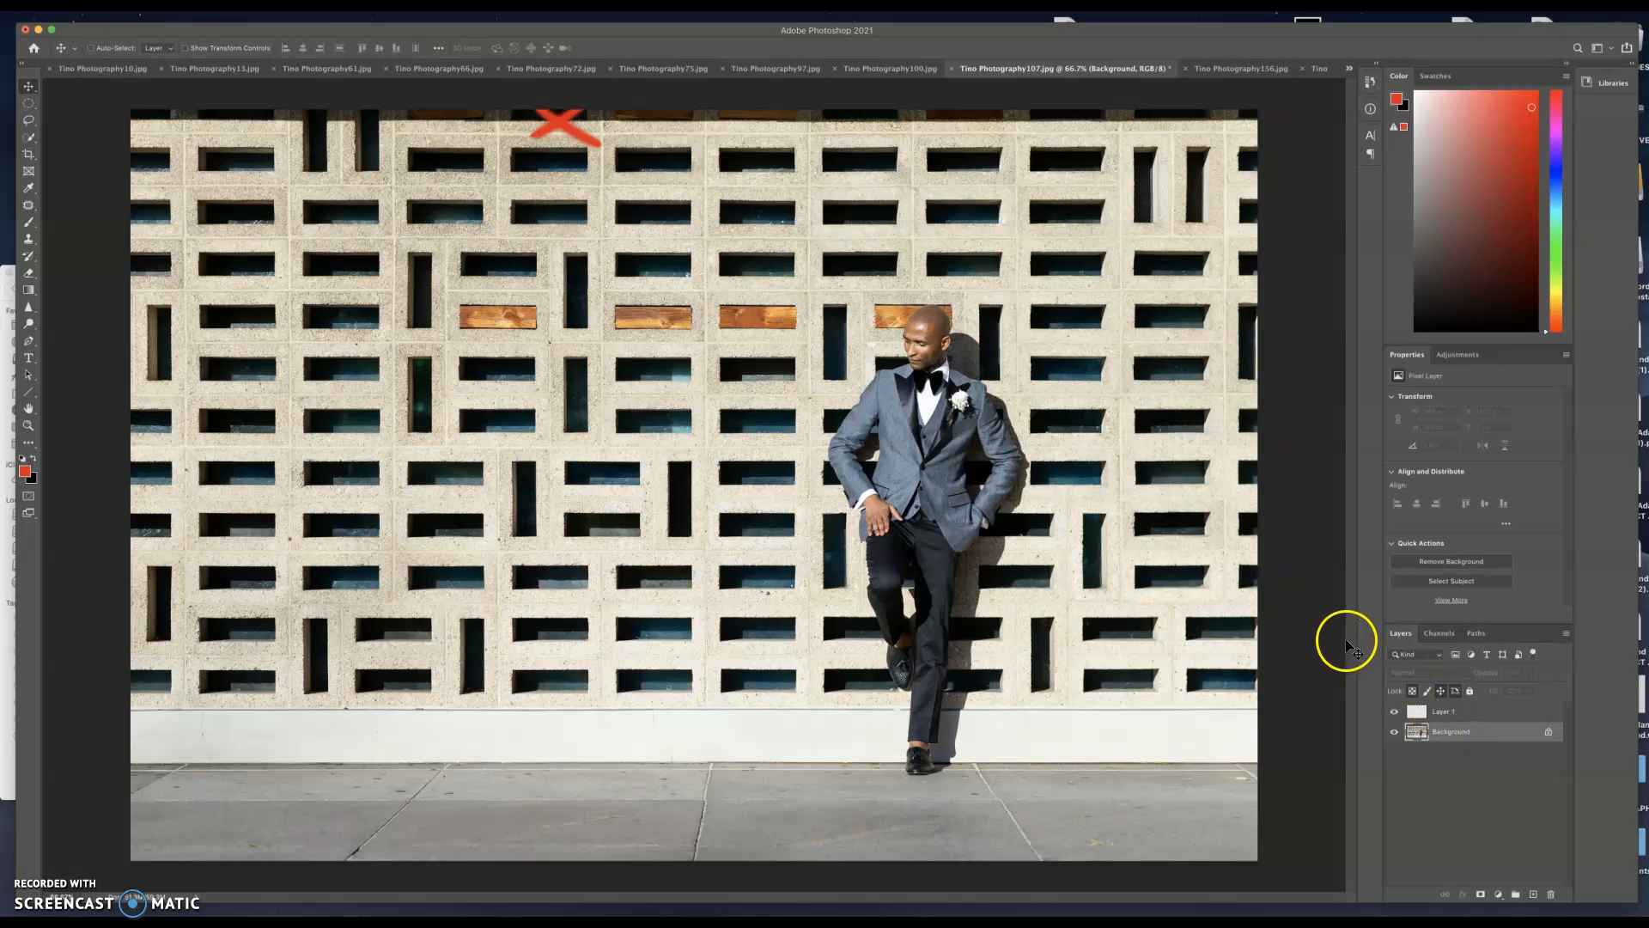
pyautogui.press('c')
pyautogui.click(207, 49)
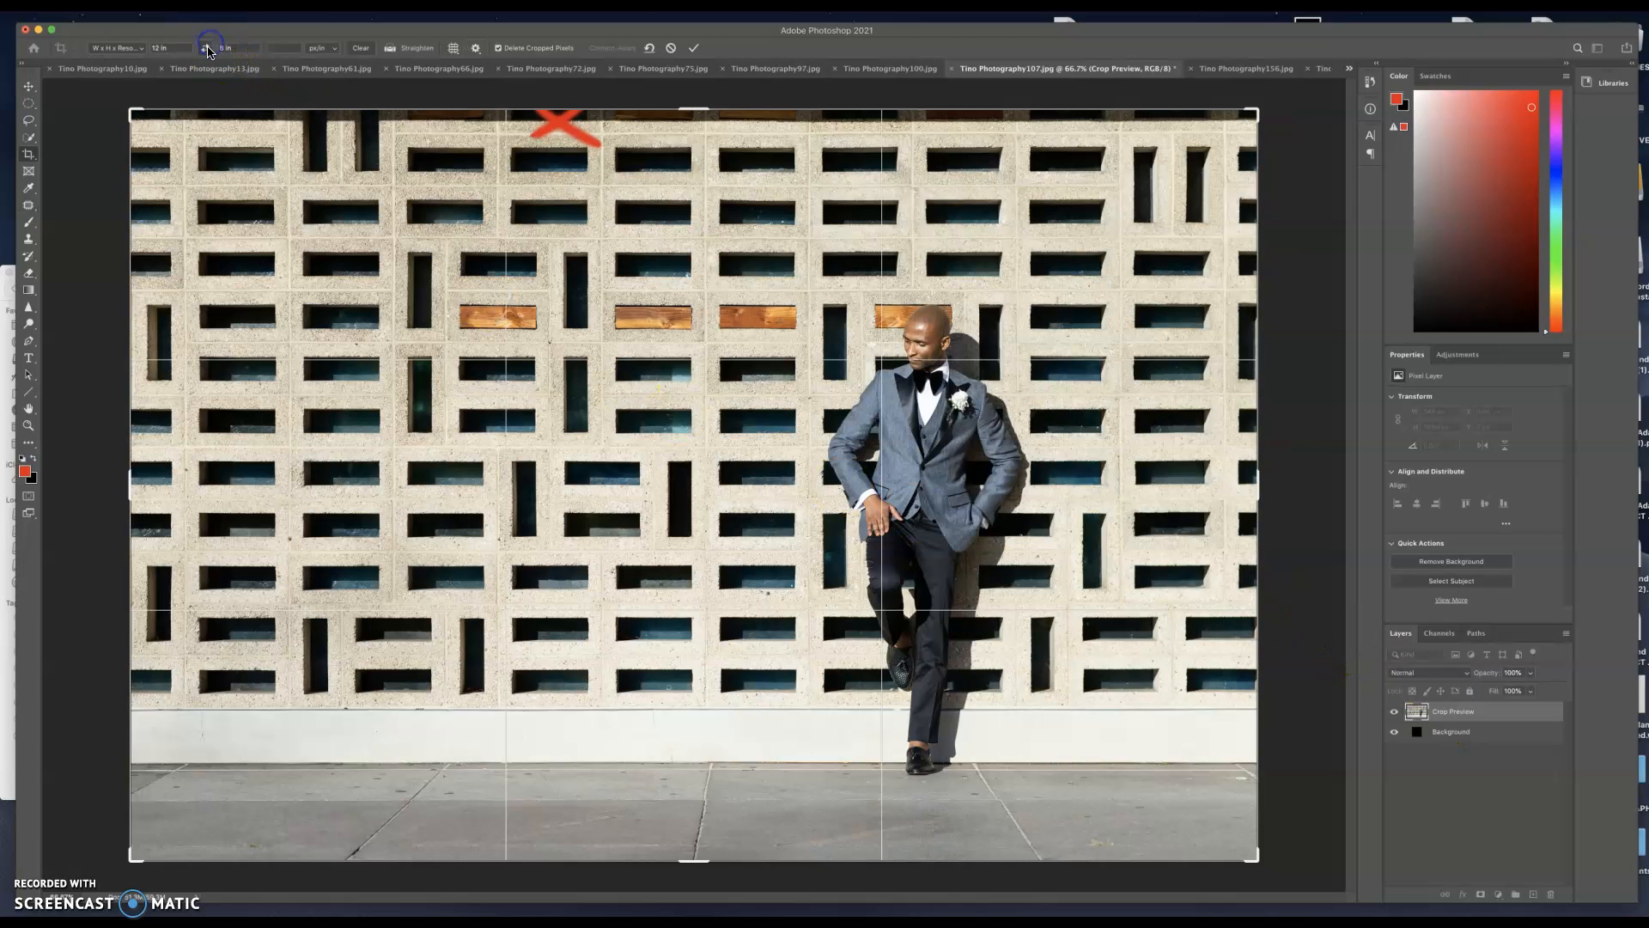
pyautogui.moveTo(128, 113); pyautogui.dragTo(143, 116)
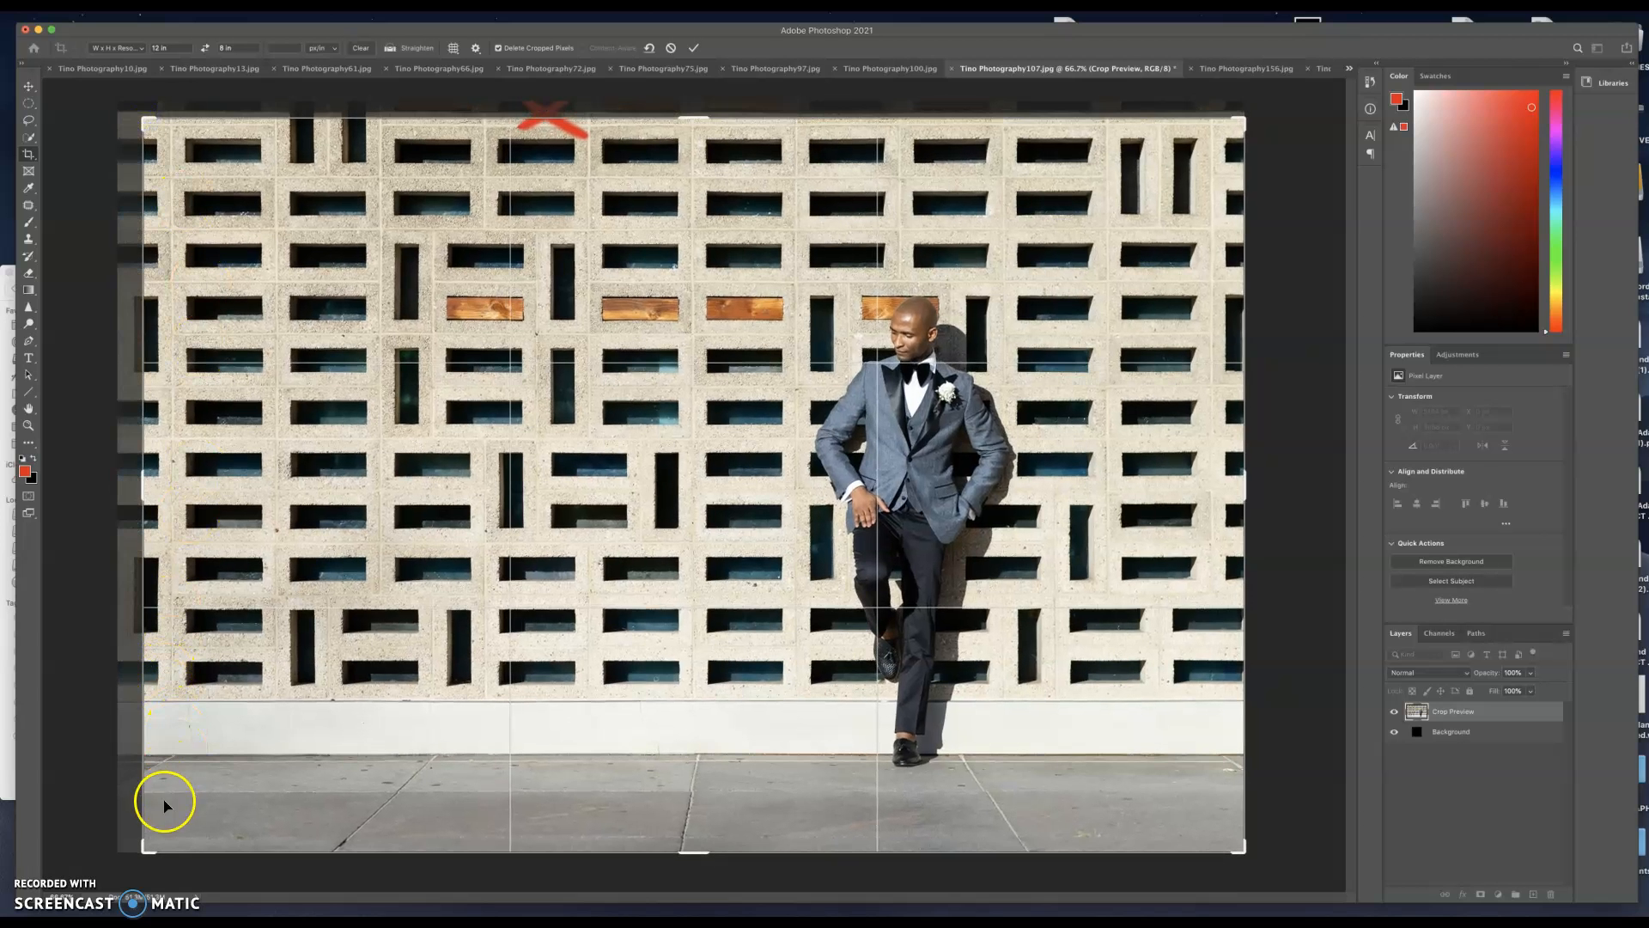
pyautogui.moveTo(144, 850); pyautogui.dragTo(151, 842)
pyautogui.moveTo(1232, 854); pyautogui.dragTo(1228, 825)
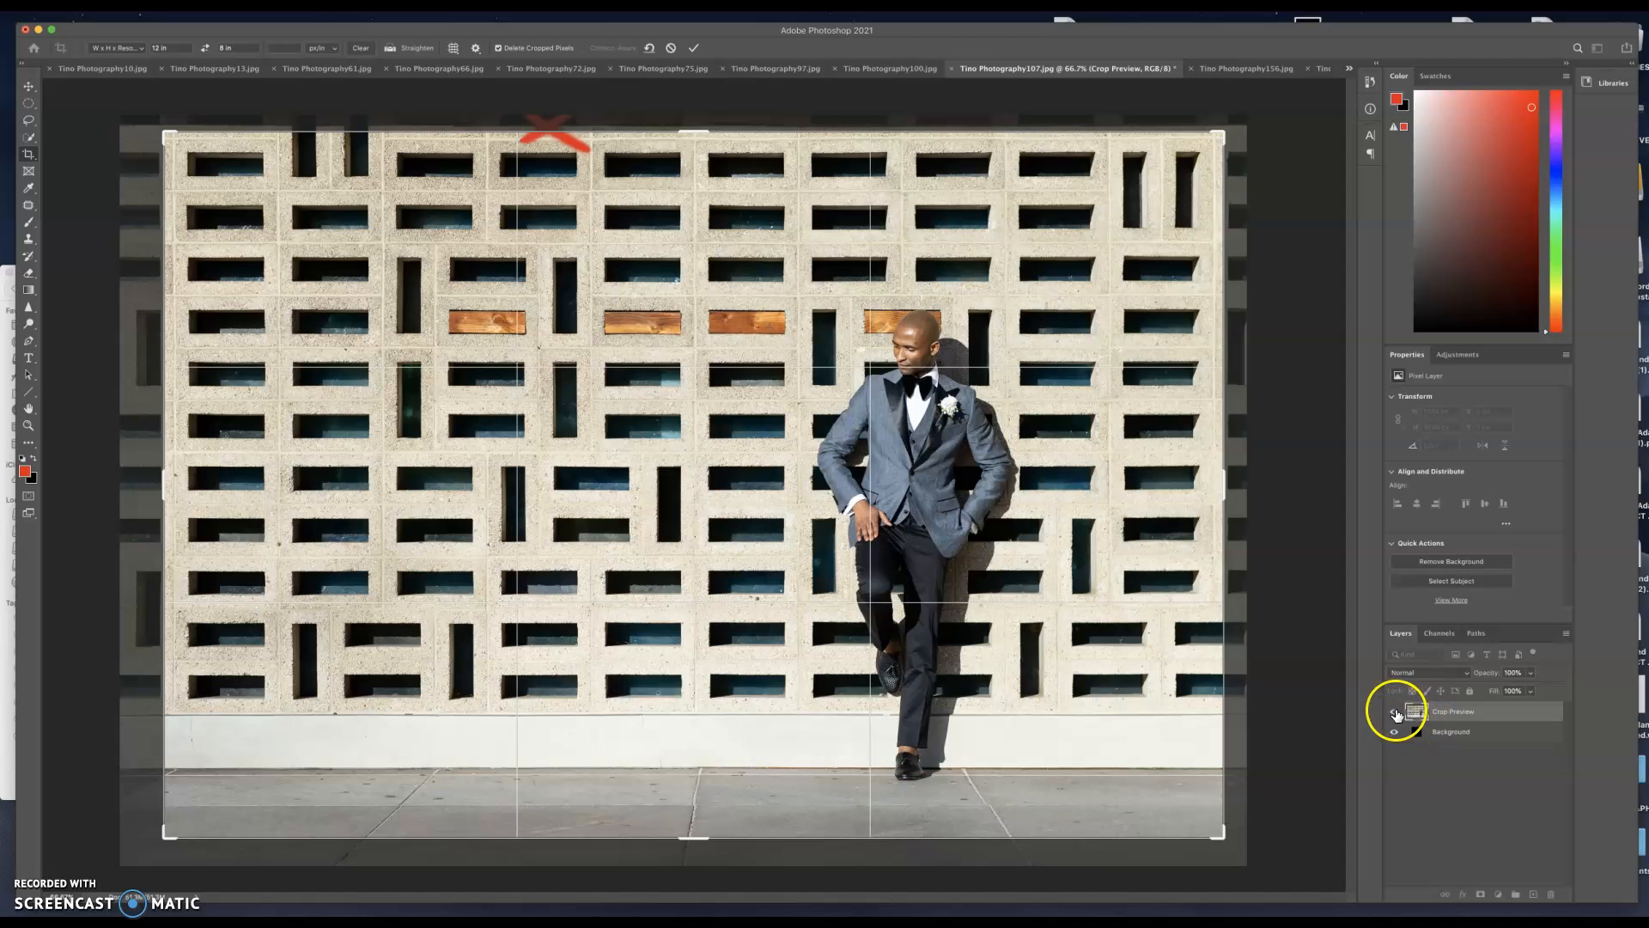
pyautogui.click(1396, 711)
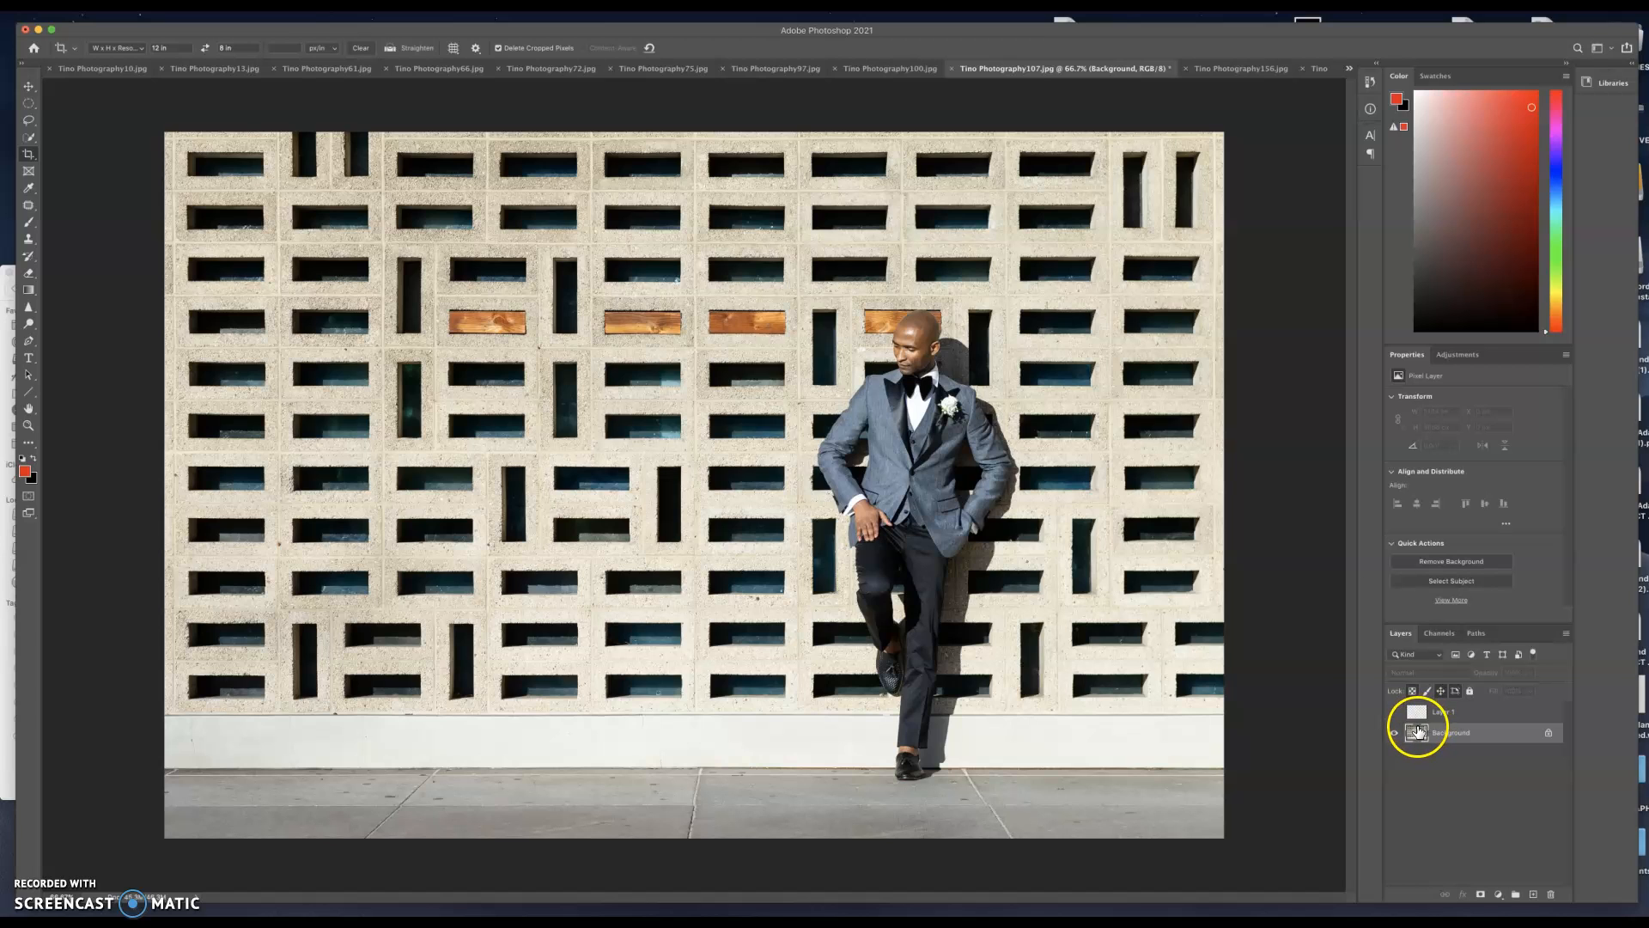
# Go to Tino Photography156.jpg and toggle Layer 1 to check the wall speaker marked with a red cross
pyautogui.hotkey('ctrl', 'Tab')
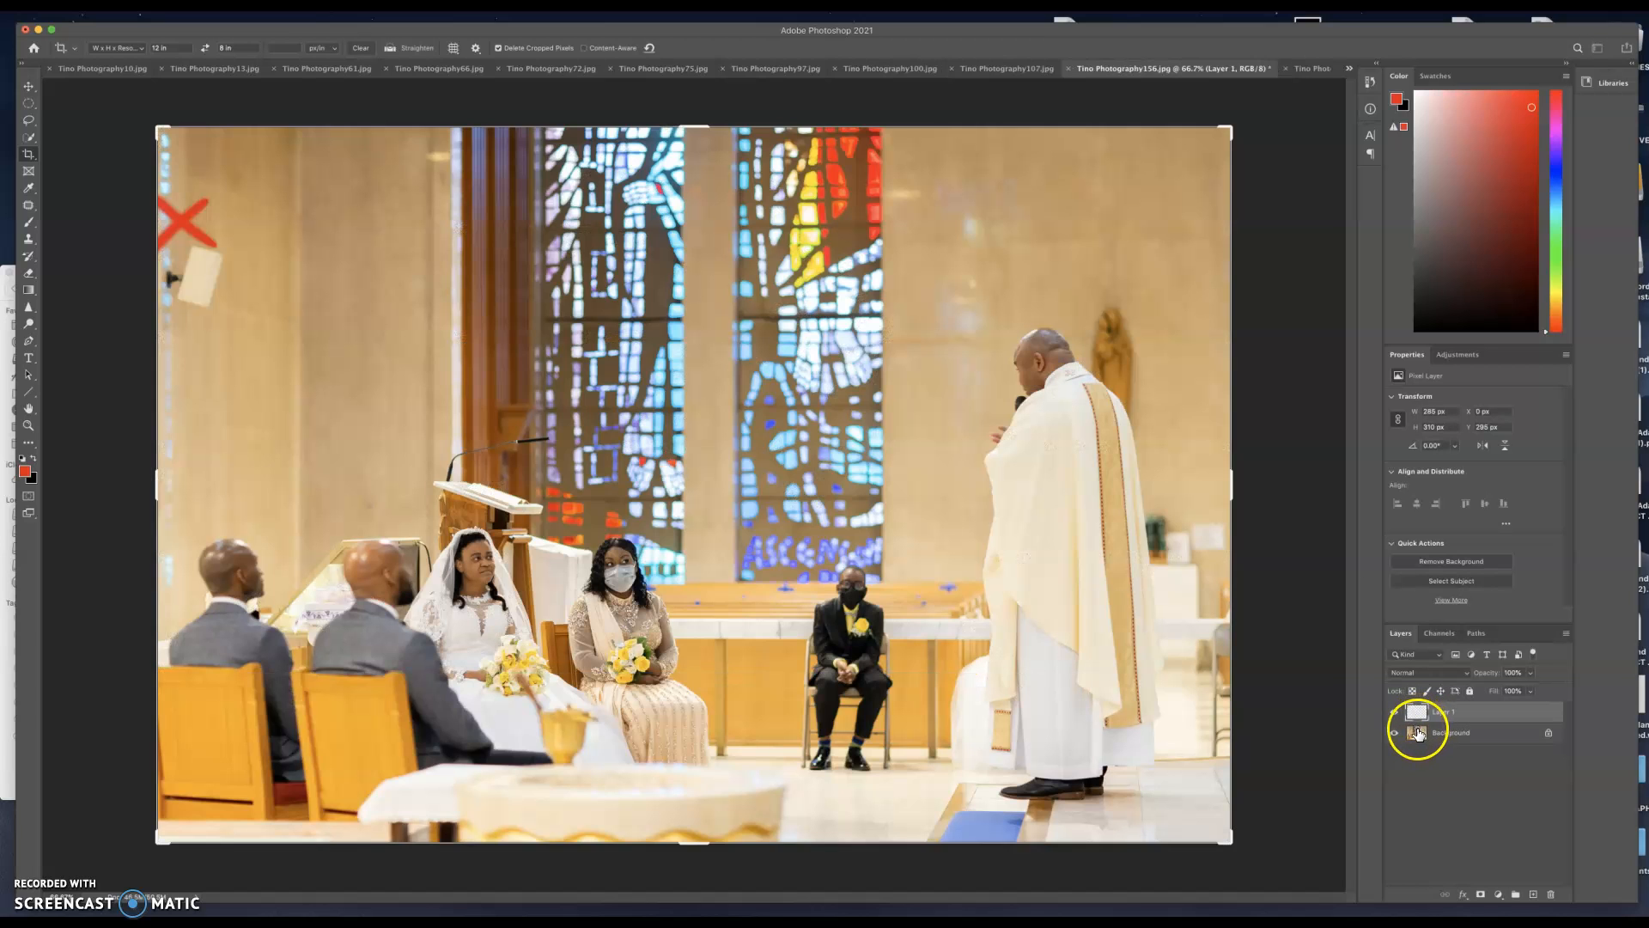
pyautogui.click(1393, 711)
pyautogui.click(1393, 711)
# On the Background layer of Tino Photography156.jpg, crop the photo slightly to trim its left and top edges
pyautogui.click(1449, 737)
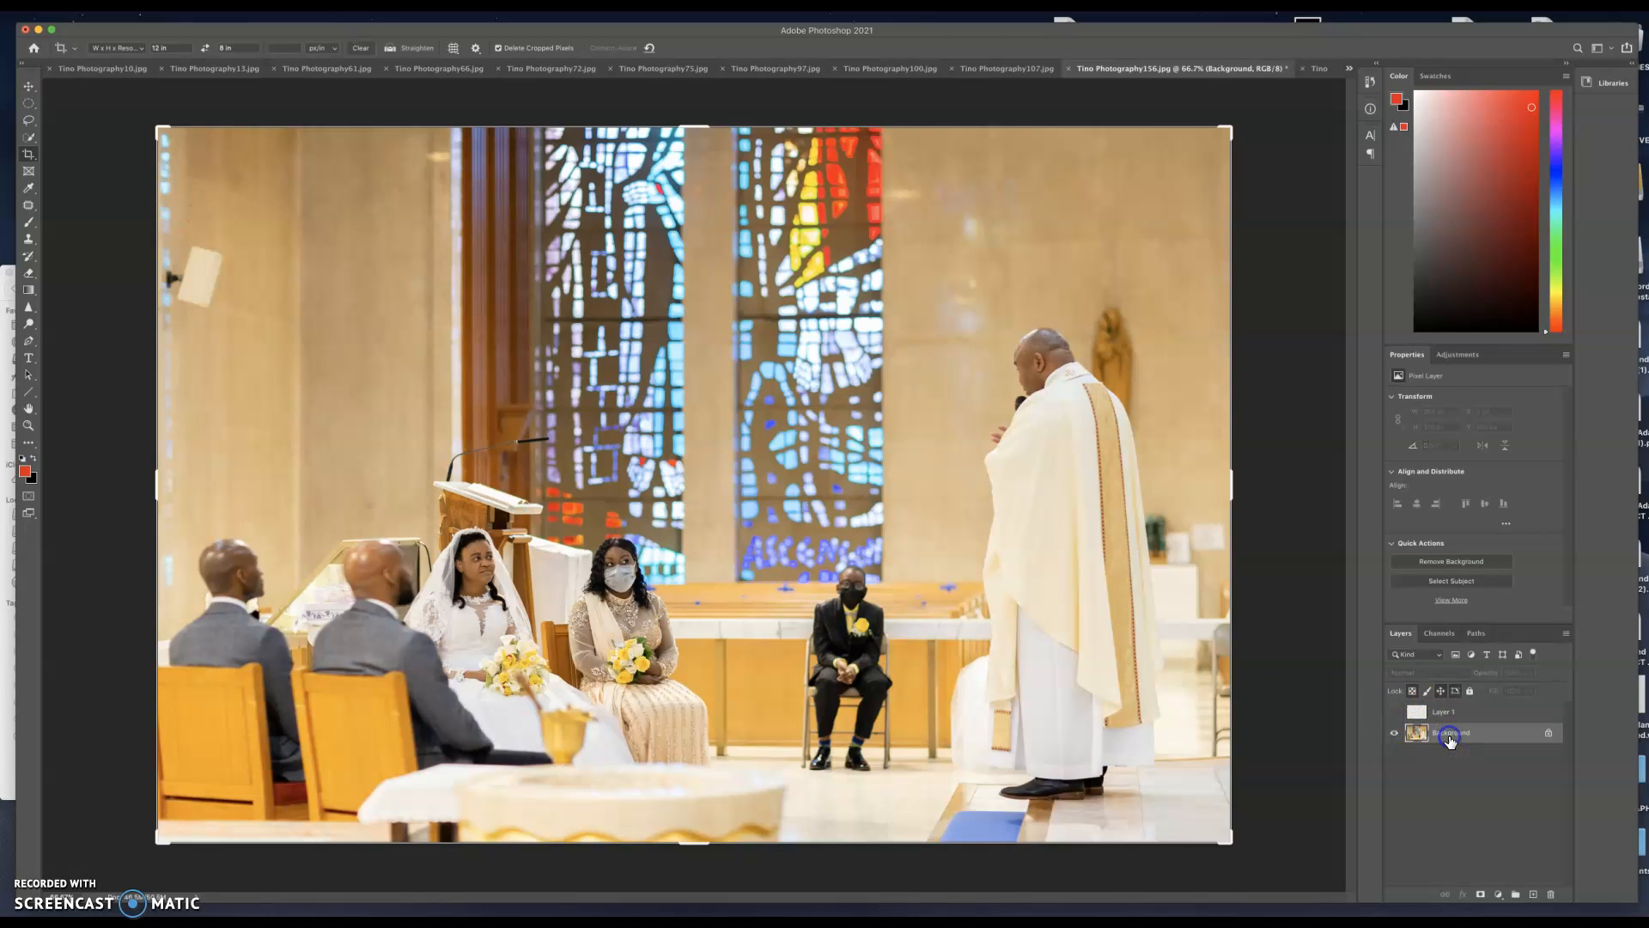
pyautogui.moveTo(160, 129); pyautogui.dragTo(169, 135)
pyautogui.press('Return')
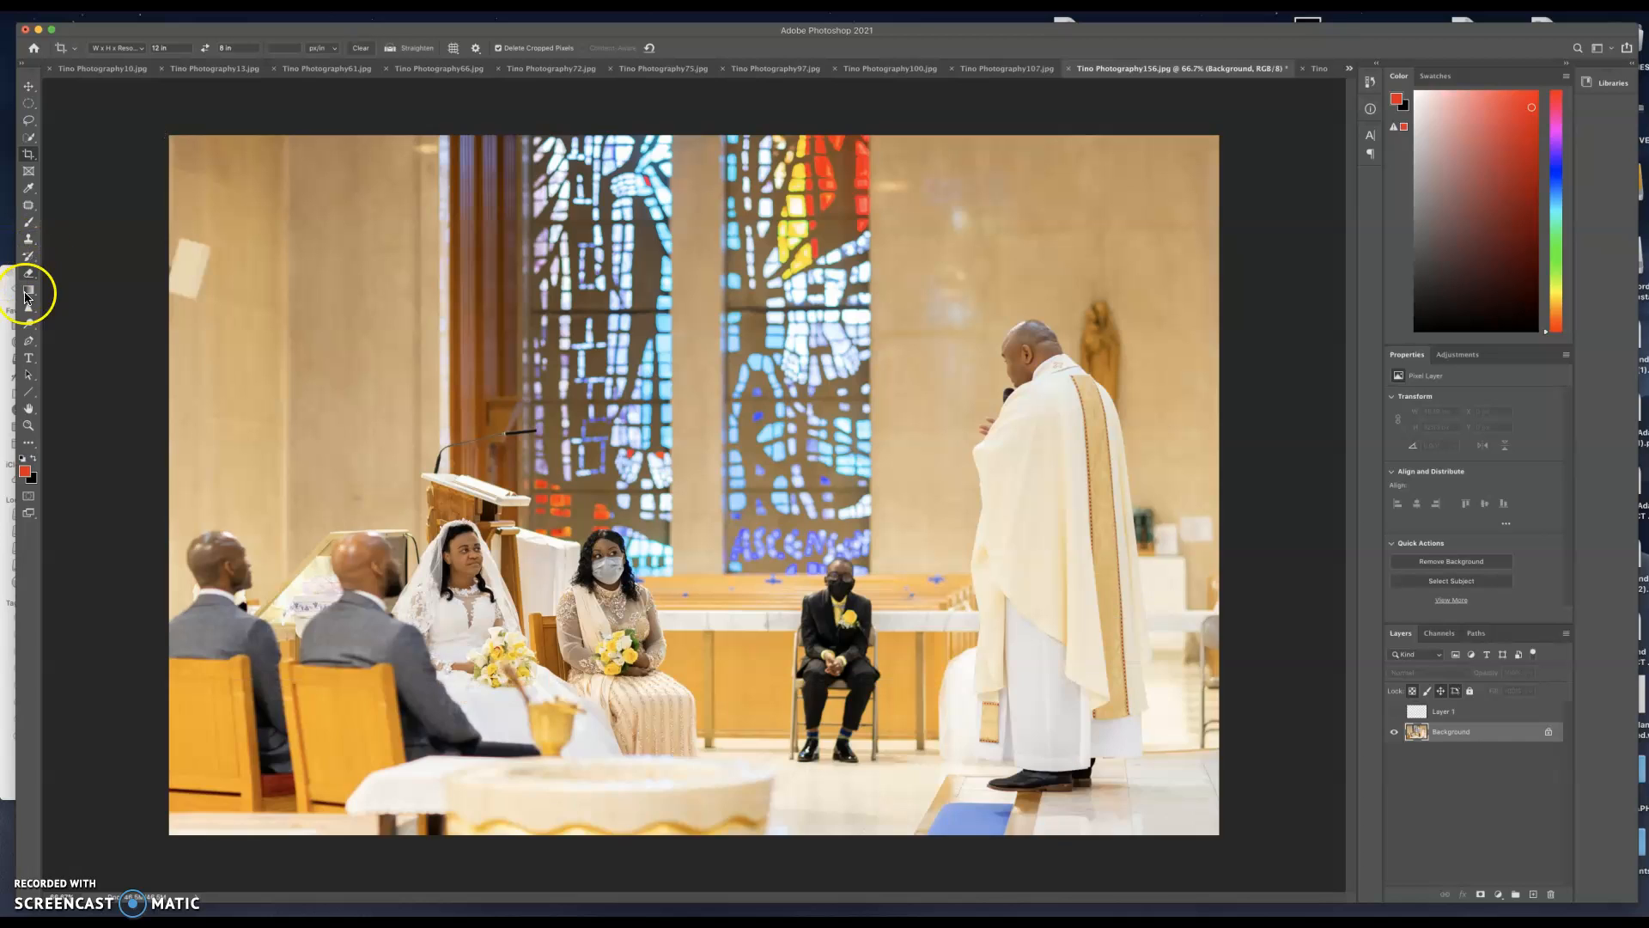
# Remove the white speaker on the photo's left wall with a Patch tool selection and Content-Aware fill, then deselect
pyautogui.press('j')
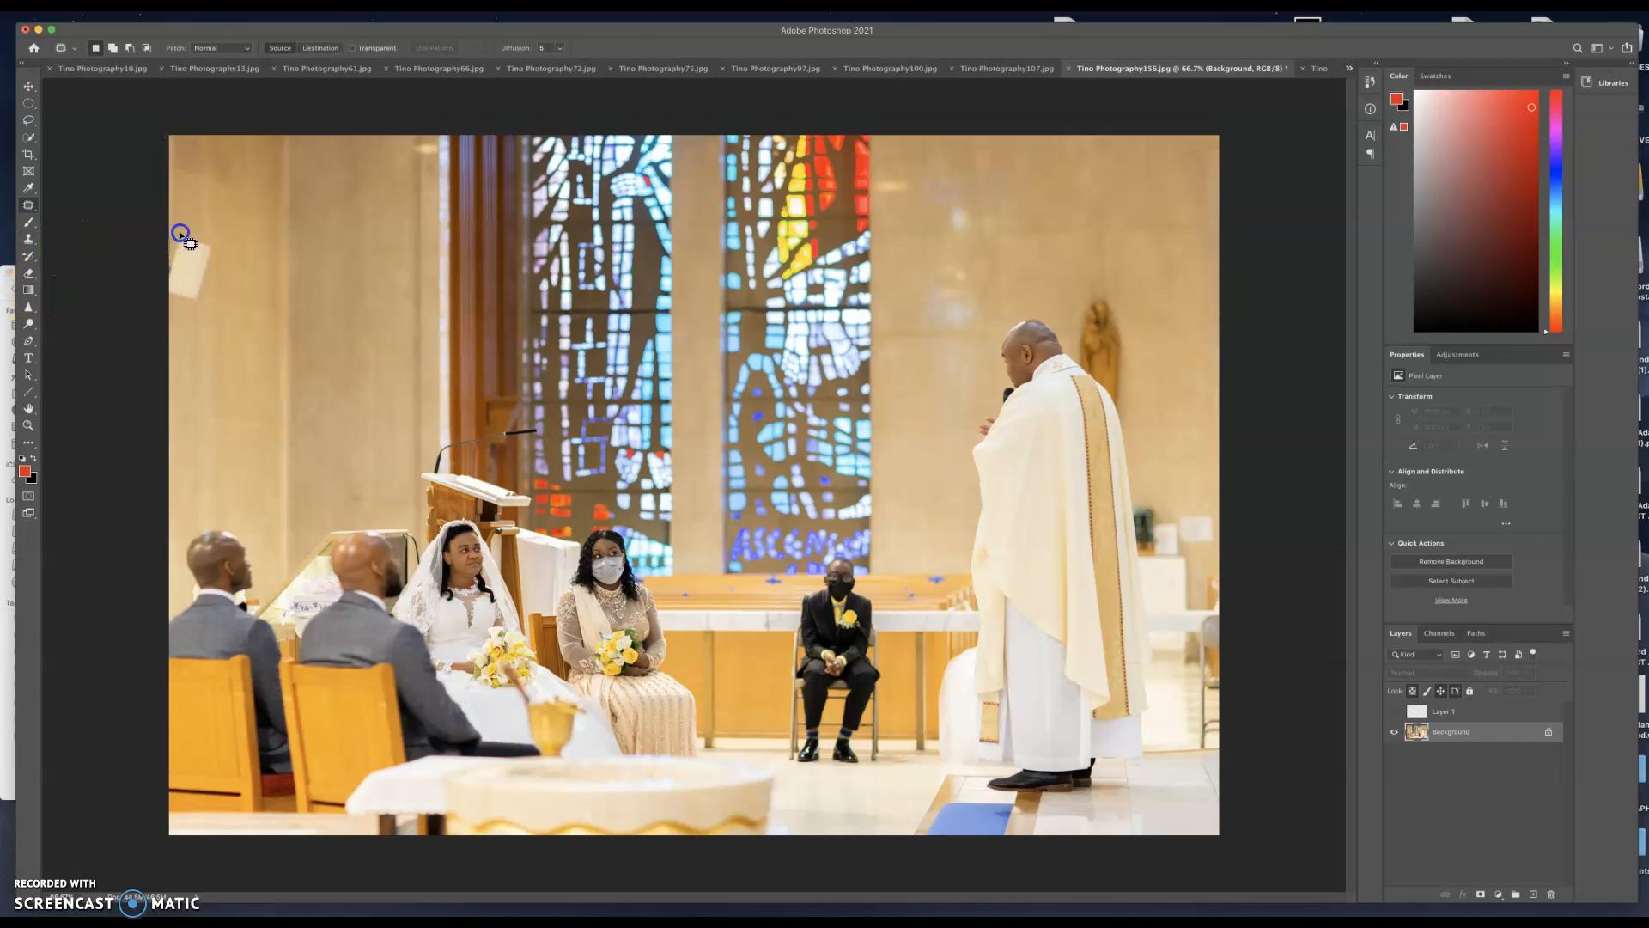
pyautogui.press('BackSpace')
pyautogui.press('Return')
pyautogui.click(234, 305)
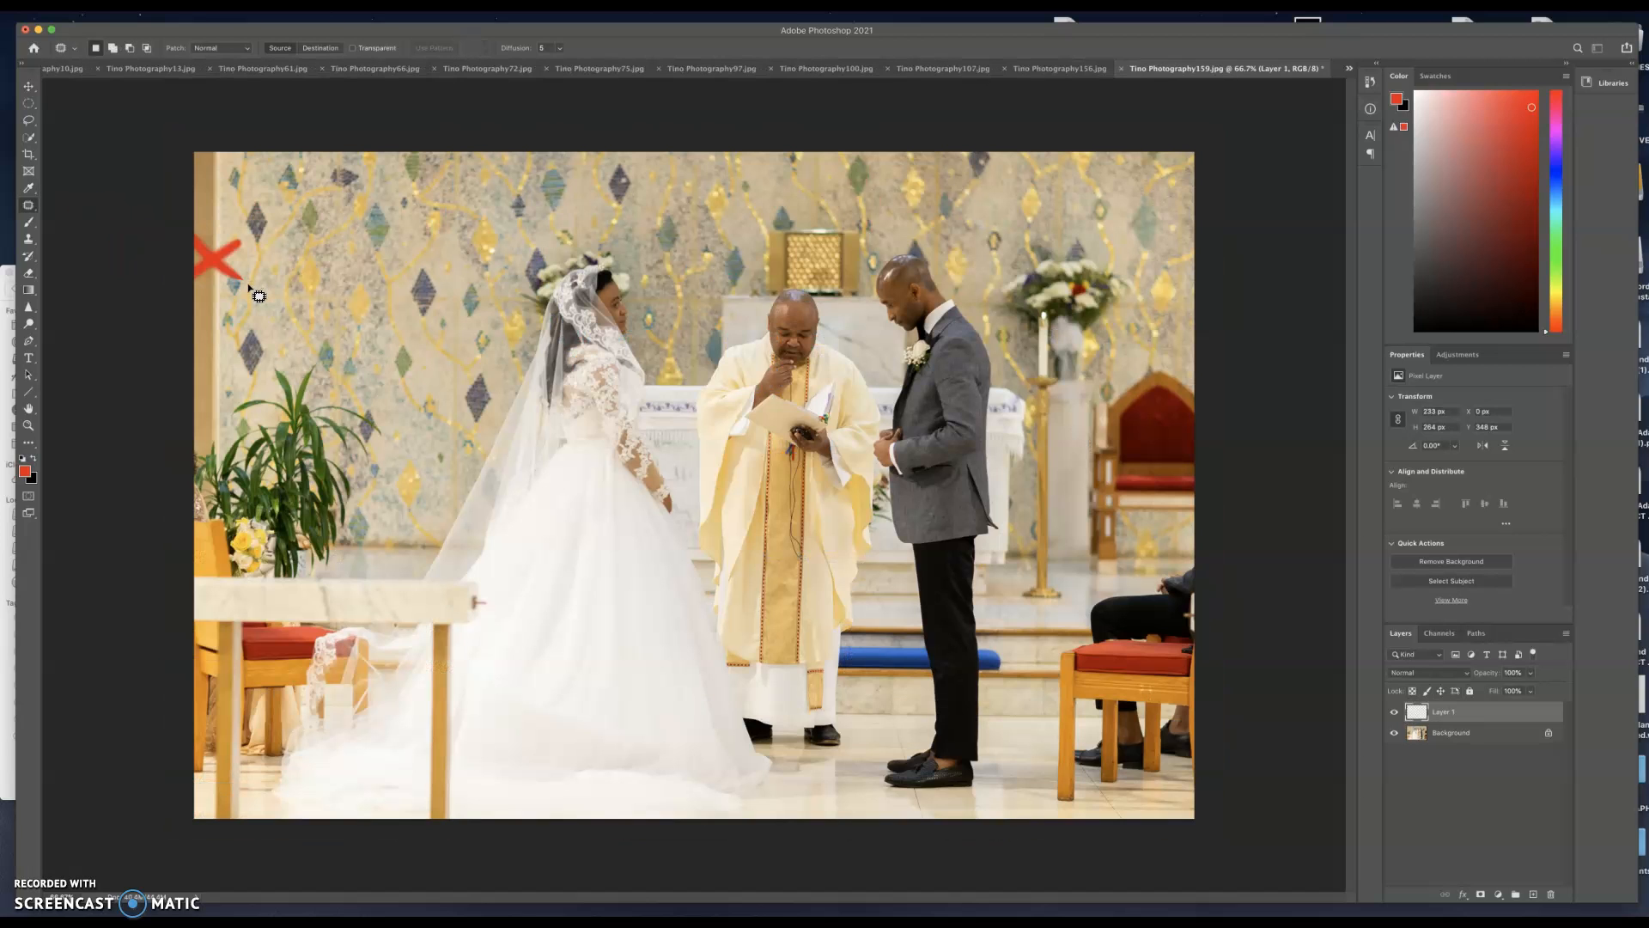
# In Tino Photography159.jpg, toggle Layer 1 to check the left-edge strip marked with a red cross
pyautogui.click(1394, 712)
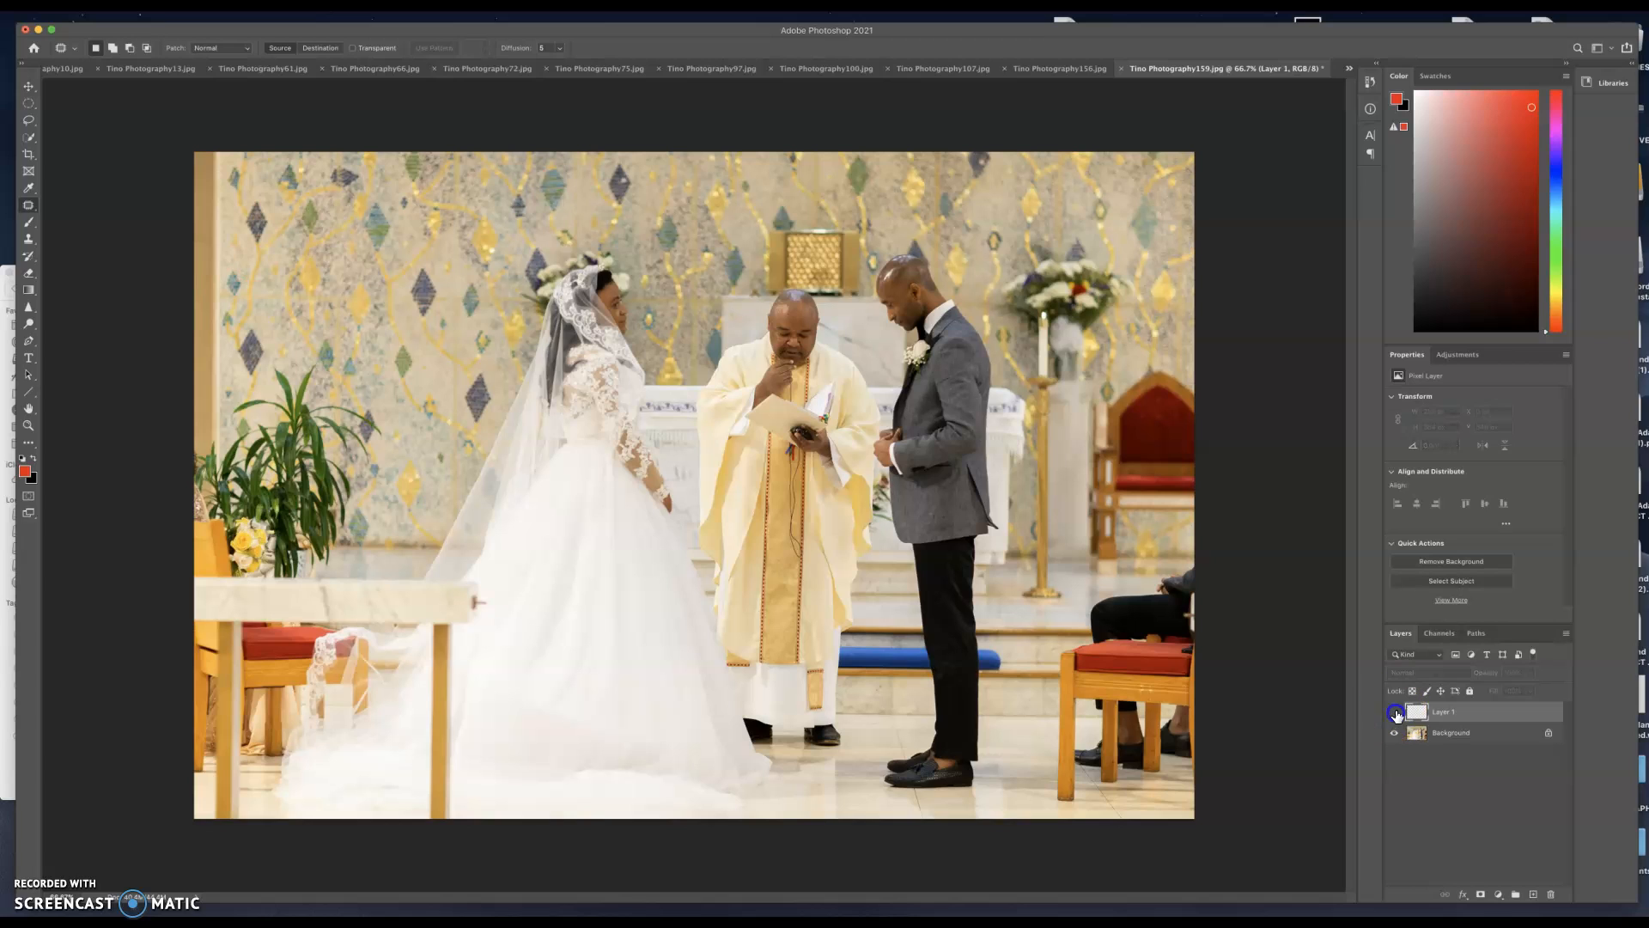
pyautogui.click(1394, 712)
pyautogui.click(1394, 712)
pyautogui.click(1394, 712)
pyautogui.click(1394, 712)
# On the Background layer of Tino Photography159.jpg, crop out the brown strip along the photo's left edge
pyautogui.click(1438, 732)
pyautogui.press('c')
pyautogui.moveTo(194, 155); pyautogui.dragTo(209, 163)
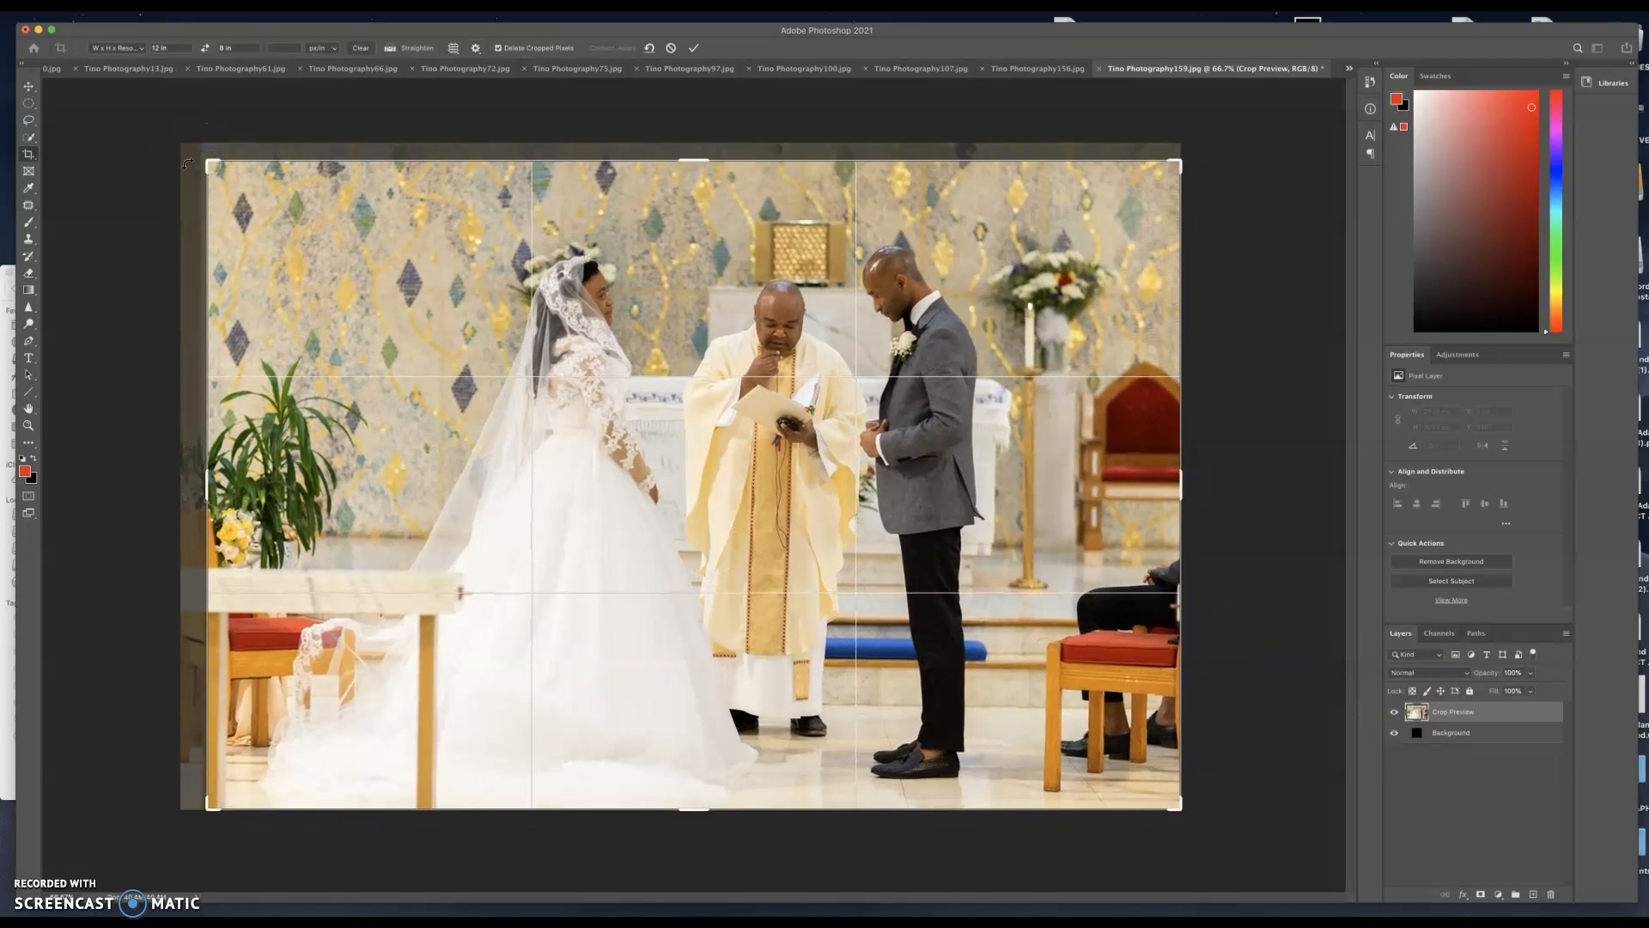
pyautogui.press('Return')
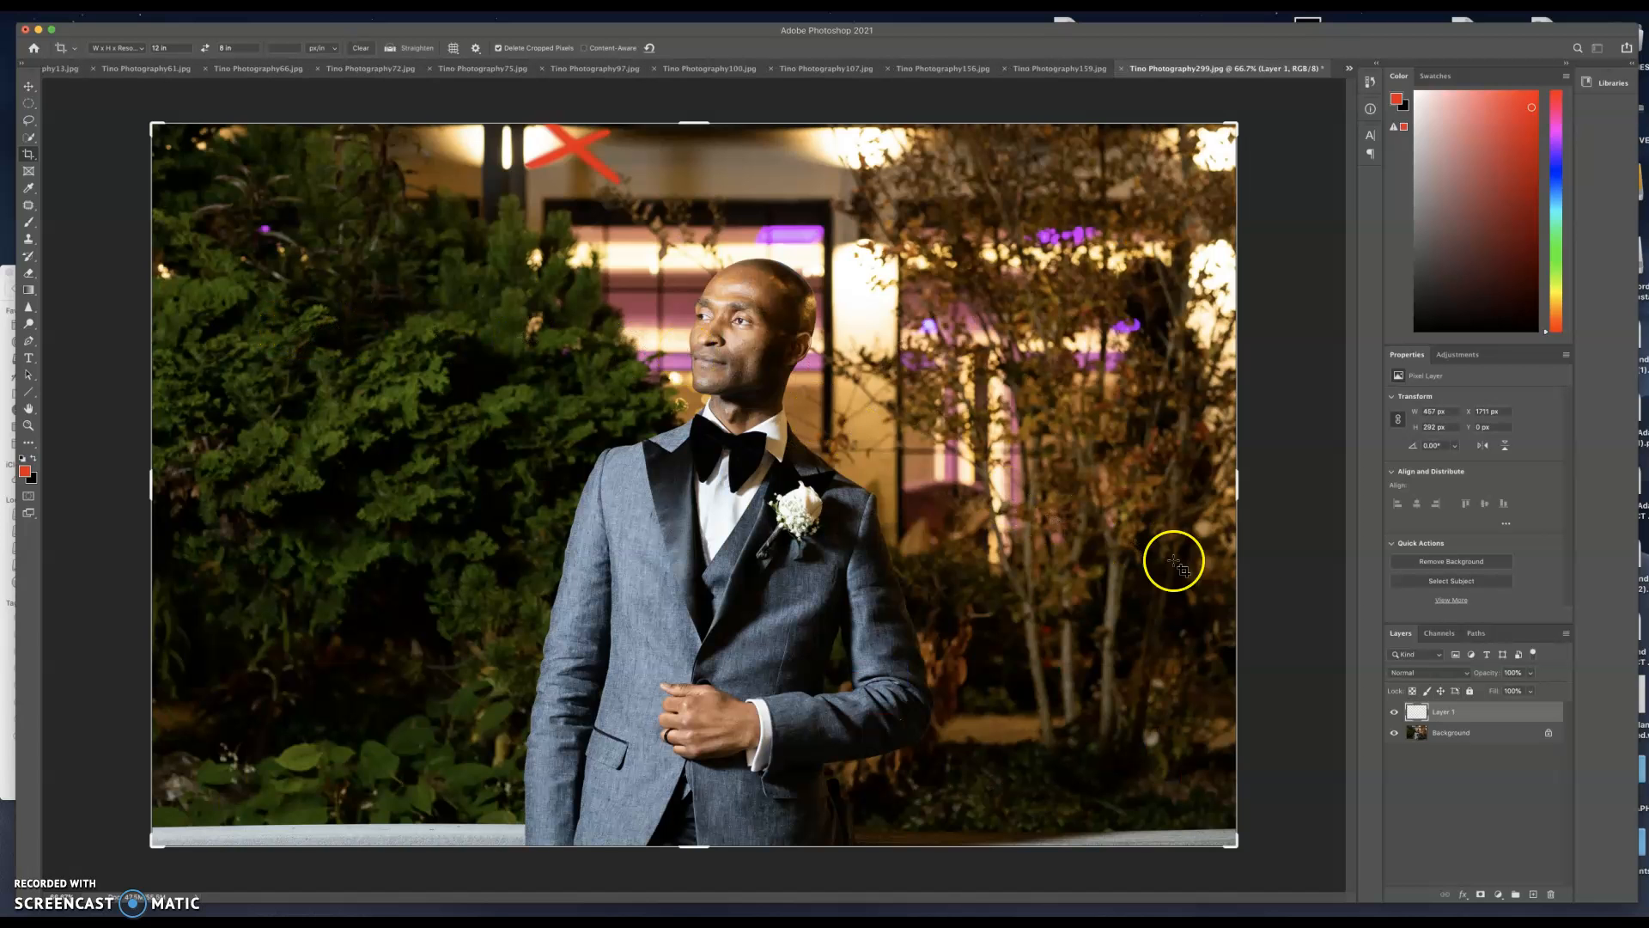
# In Tino Photography299.jpg, check the Layer 1 mark and brush red crosses over the pale ledge on both sides of the man
pyautogui.click(1393, 713)
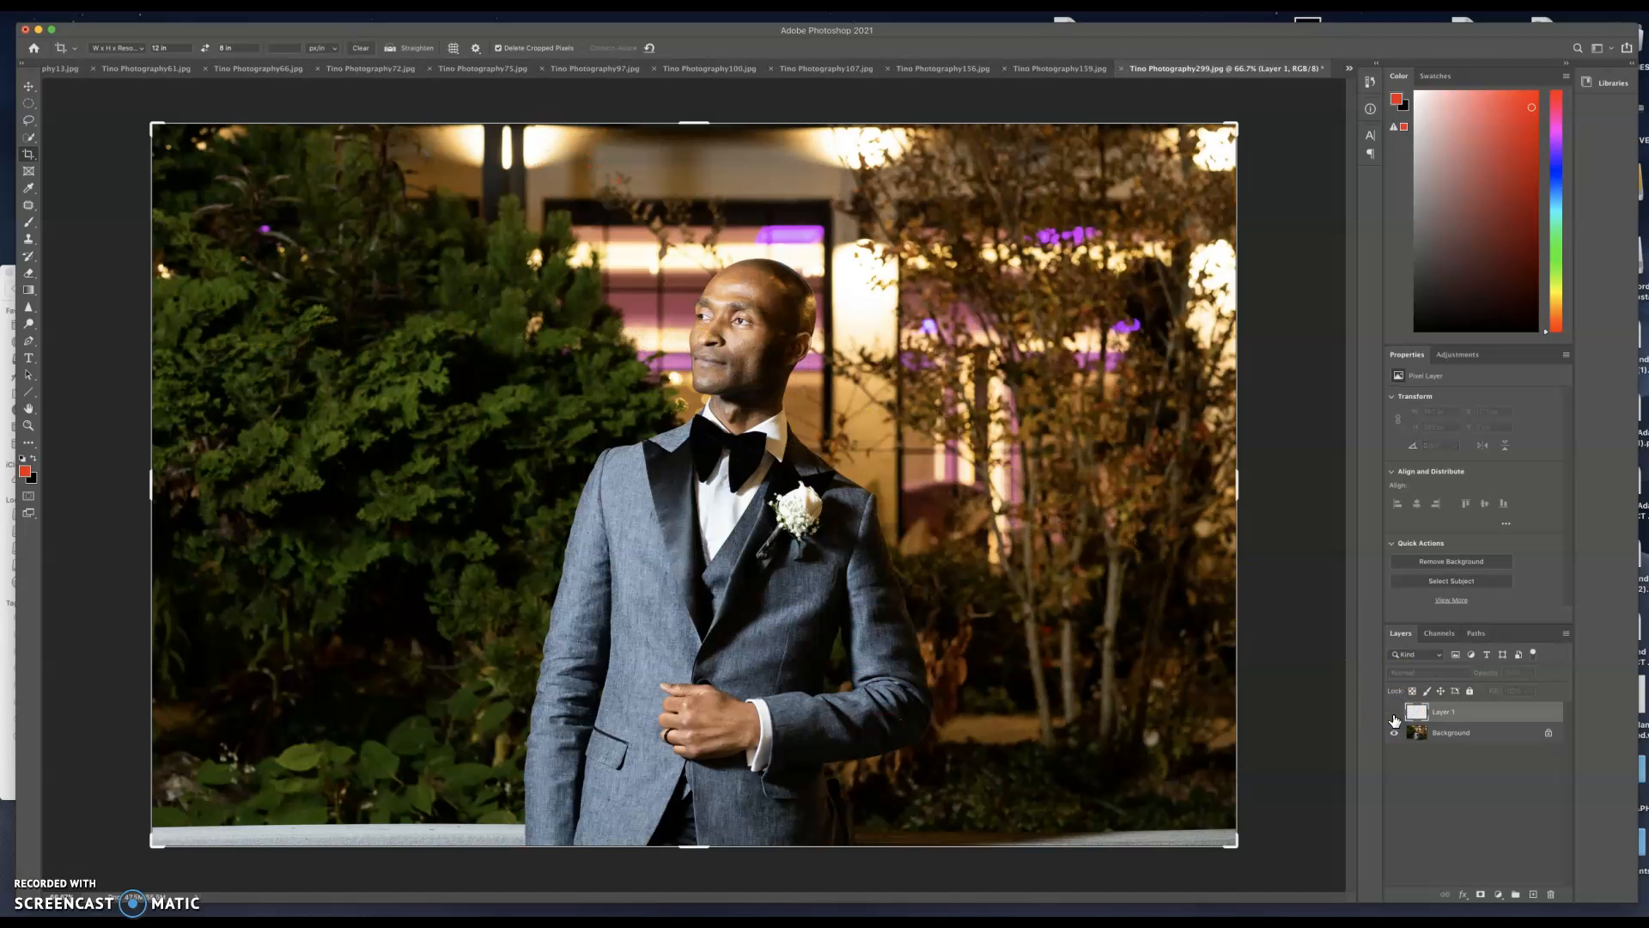
pyautogui.click(1393, 713)
pyautogui.press('b')
pyautogui.moveTo(1117, 828)
pyautogui.mouseDown()
pyautogui.moveTo(1064, 865)
pyautogui.moveTo(1128, 858)
pyautogui.mouseUp()
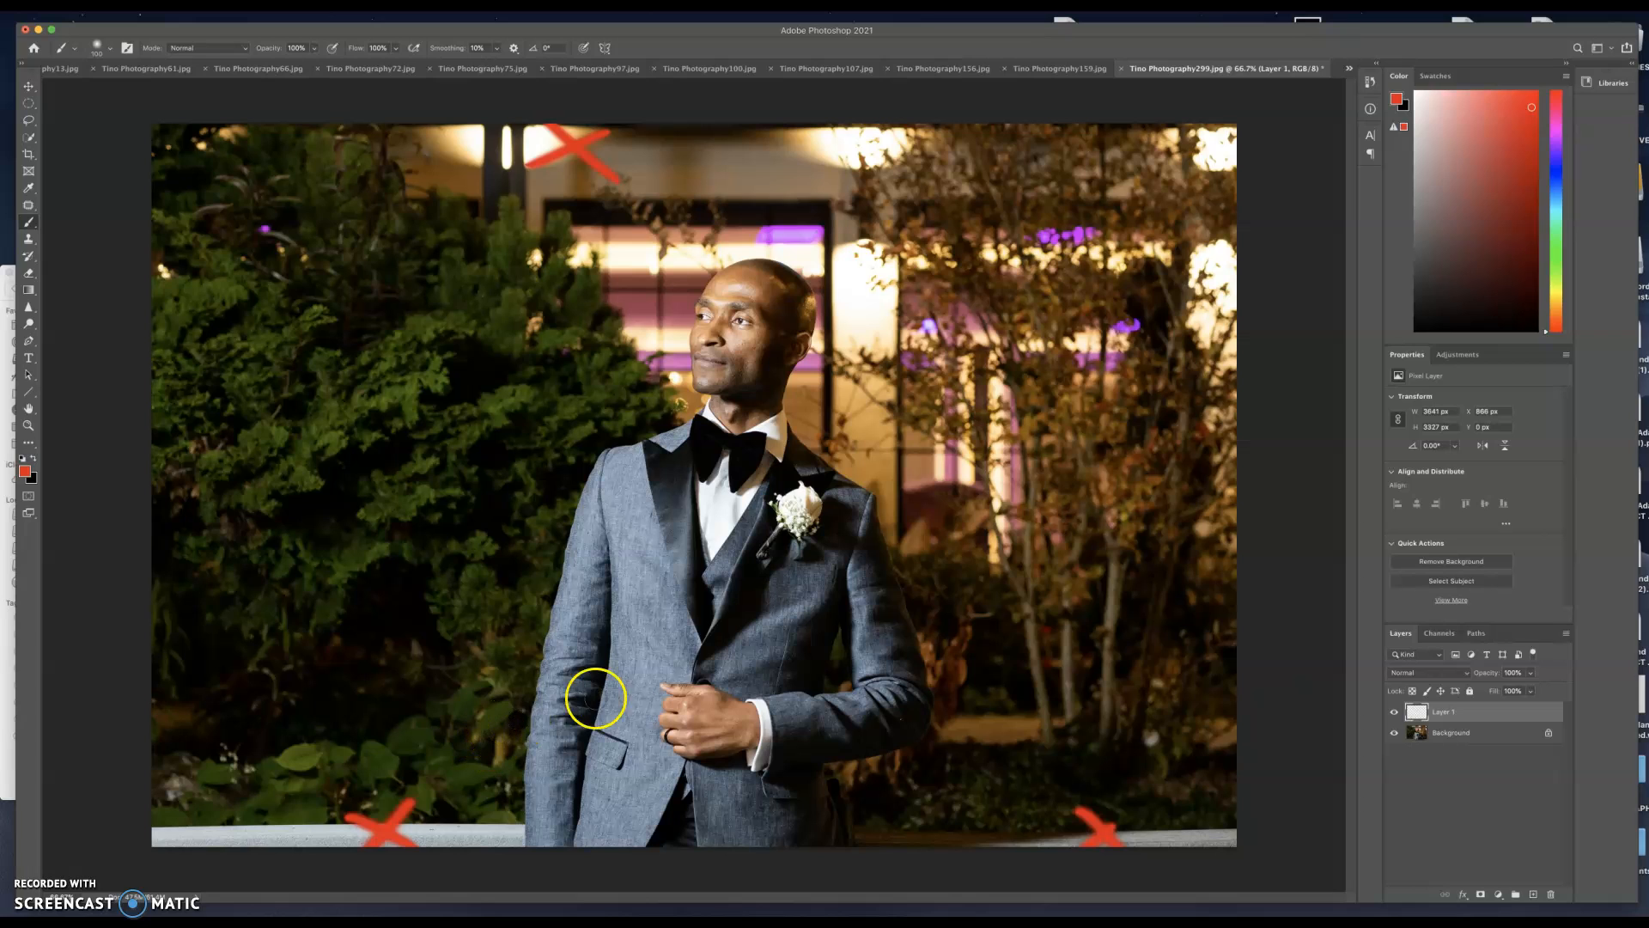
# Hide Layer 1 and crop the Background layer of Tino Photography299.jpg to remove the bottom ledge and the lights along the top
pyautogui.click(1394, 712)
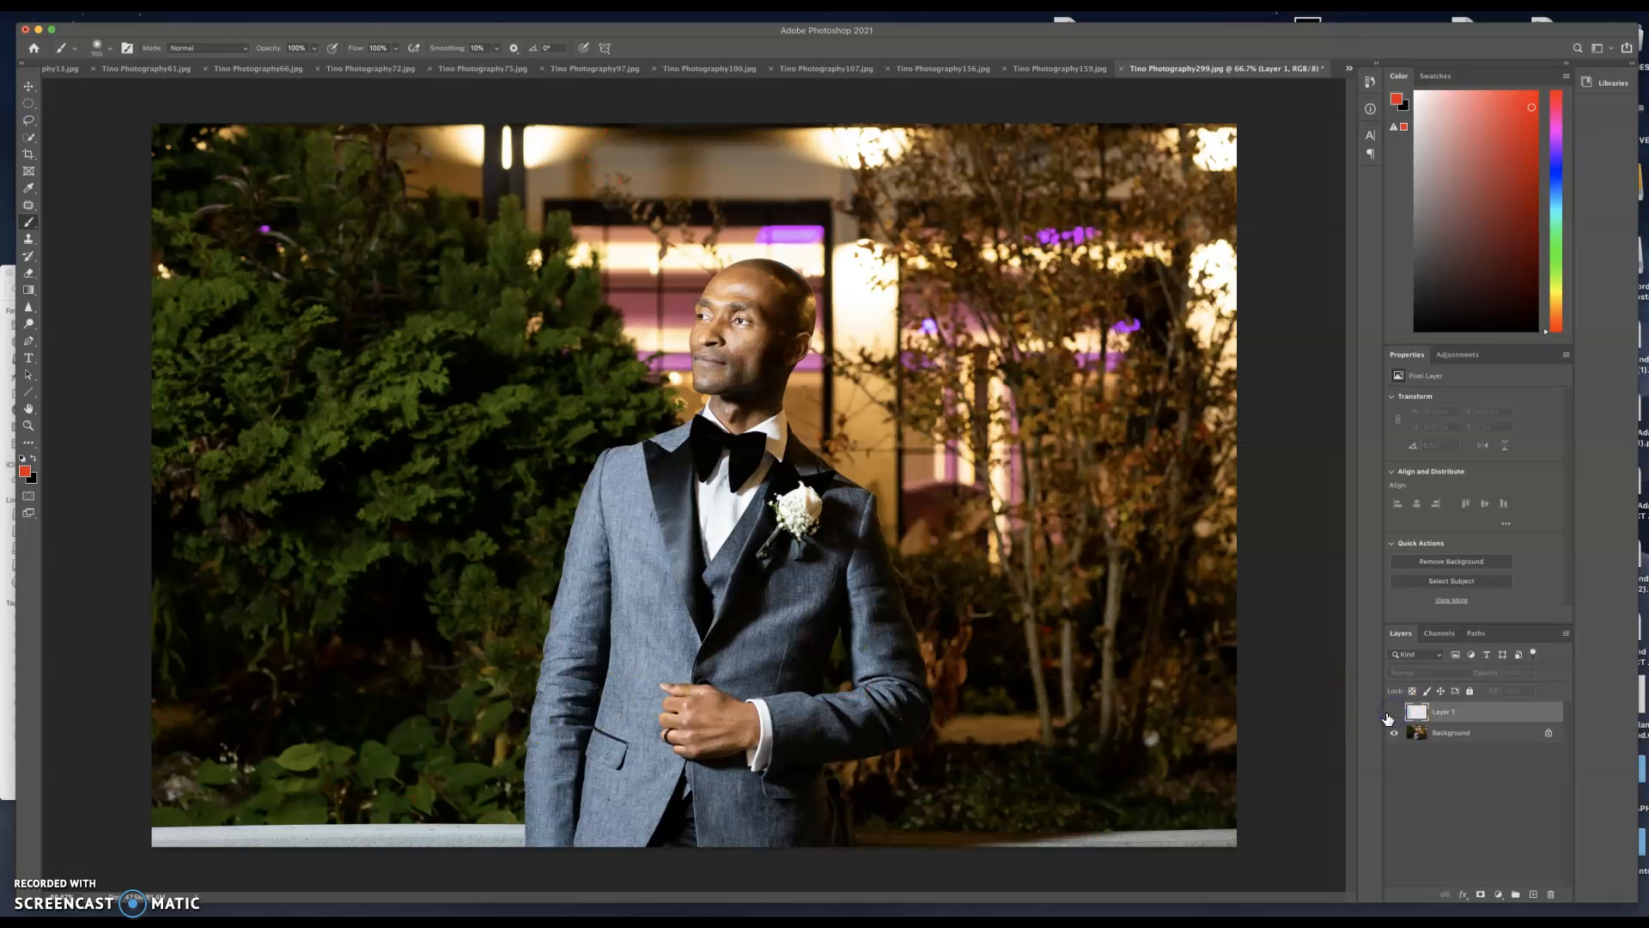
pyautogui.press('c')
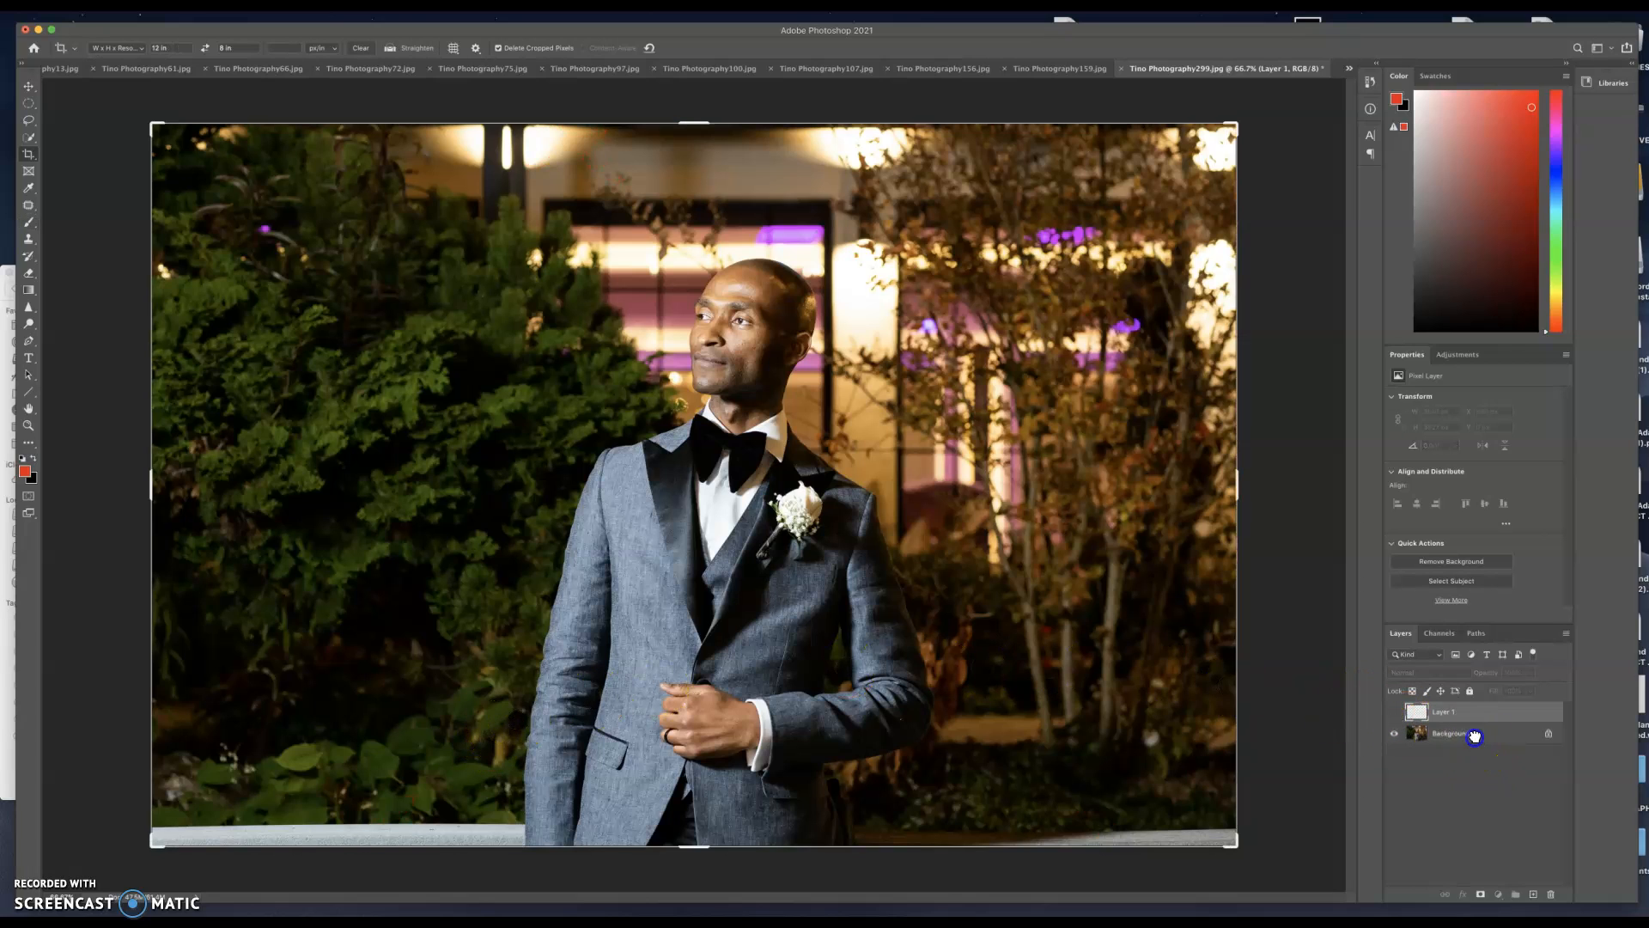
pyautogui.click(1469, 732)
pyautogui.moveTo(152, 845); pyautogui.dragTo(171, 835)
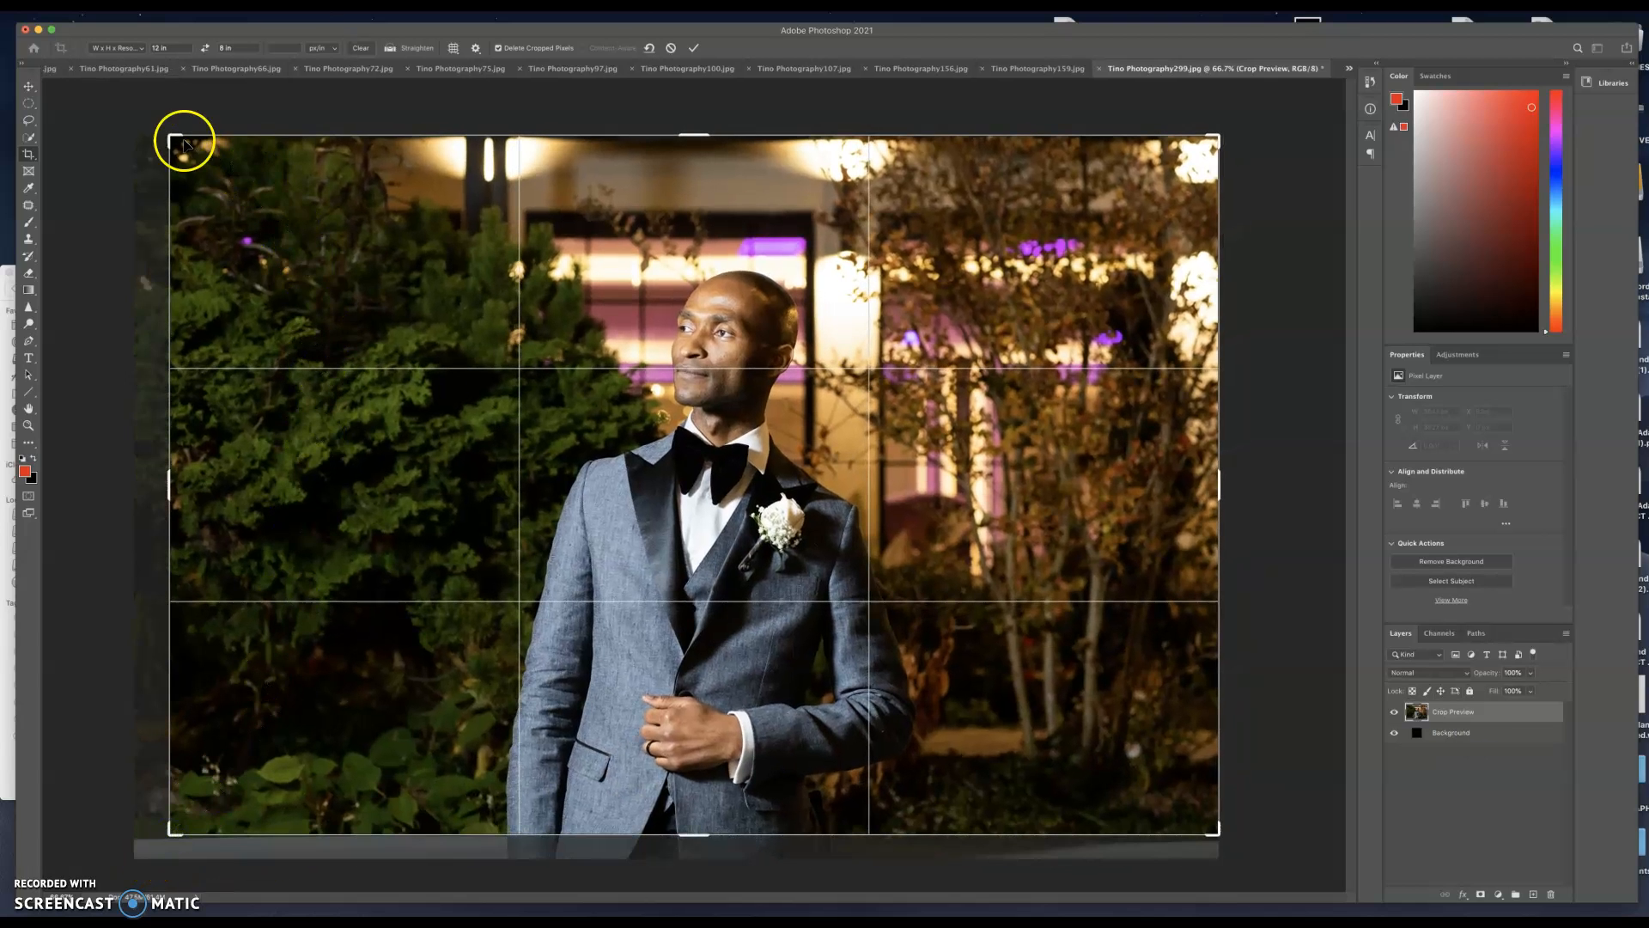
pyautogui.moveTo(169, 137); pyautogui.dragTo(205, 159)
pyautogui.press('Return')
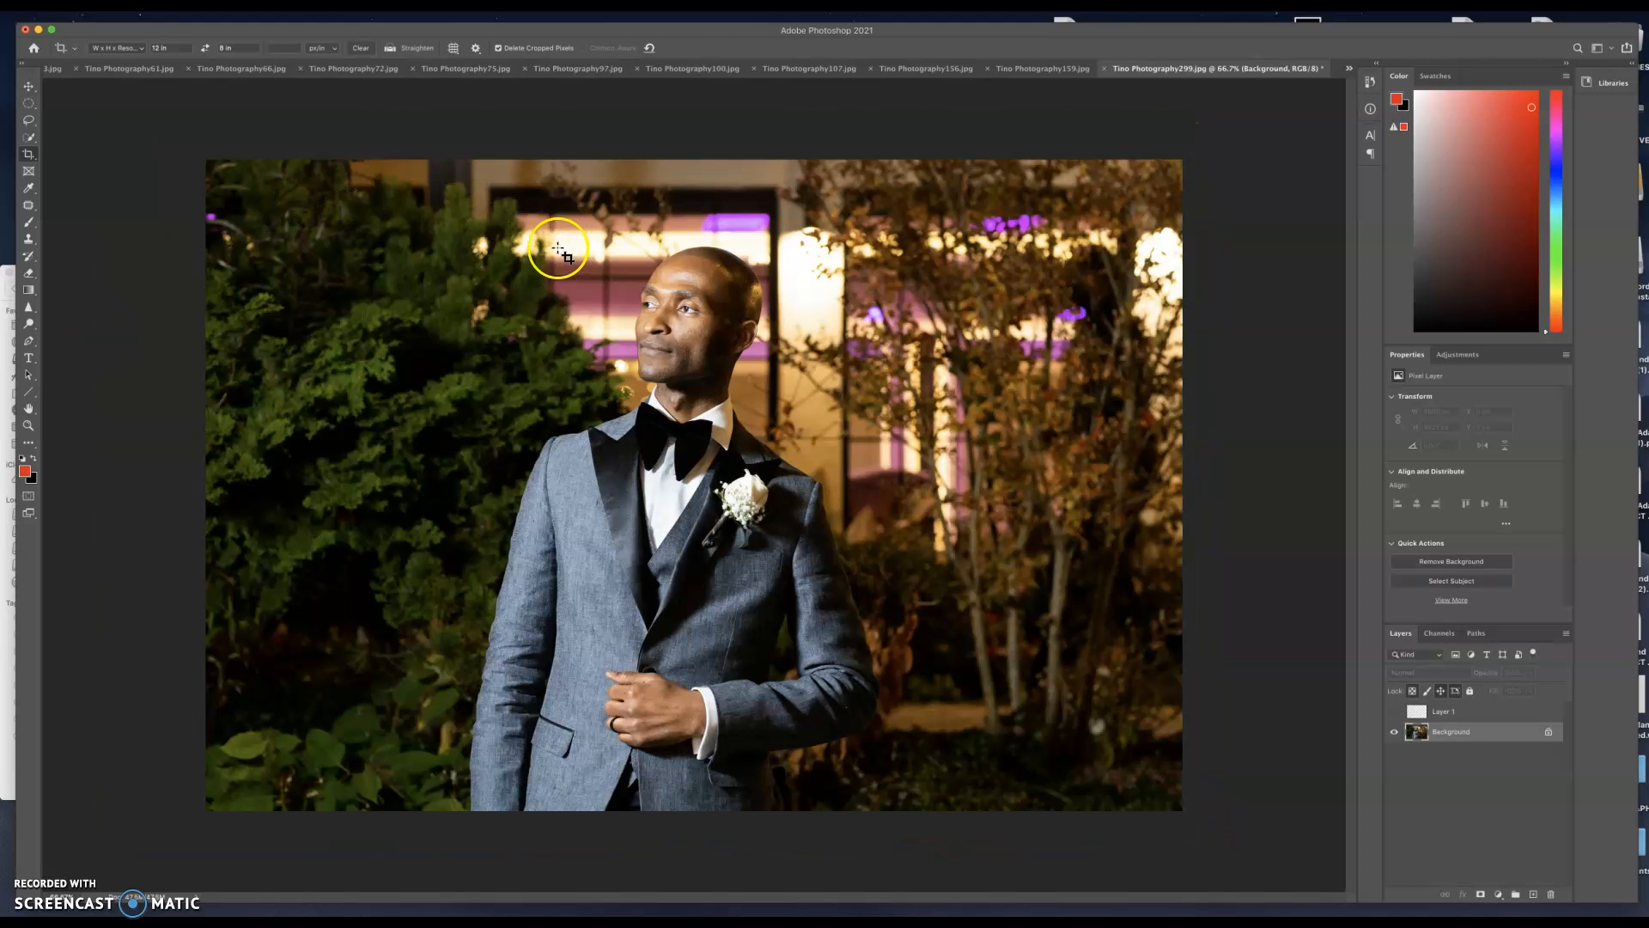
# Remove the bright light at the photo's right edge with a Patch tool selection and Content-Aware fill, then deselect
pyautogui.press('j')
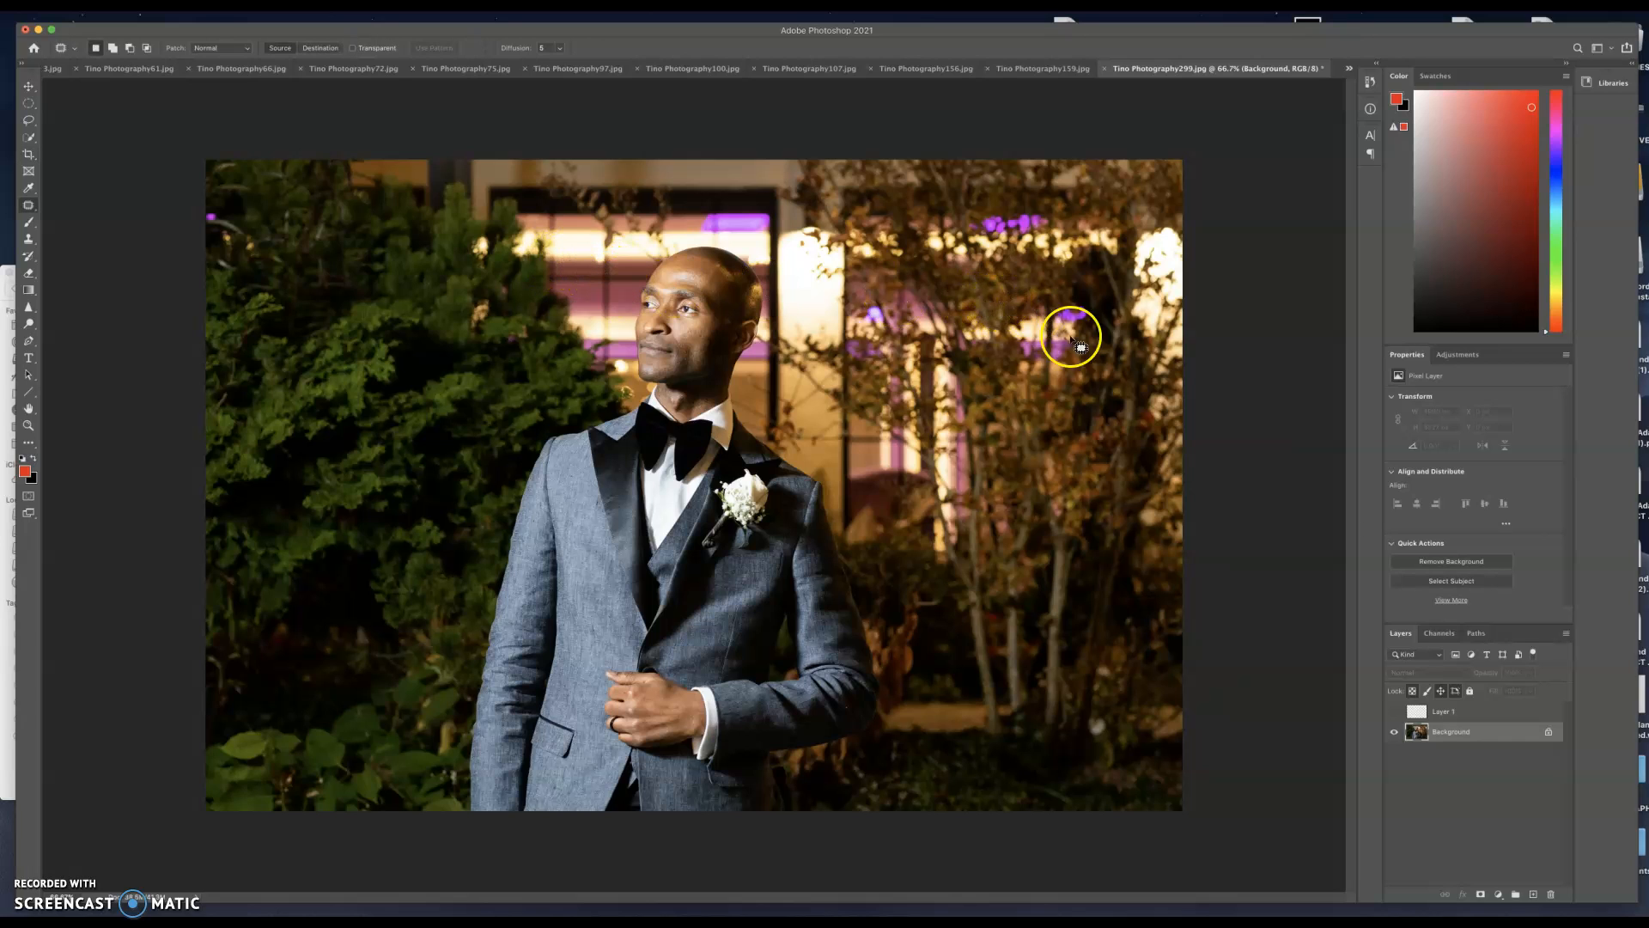
pyautogui.moveTo(1195, 221); pyautogui.dragTo(1232, 246)
pyautogui.press('BackSpace')
pyautogui.press('Return')
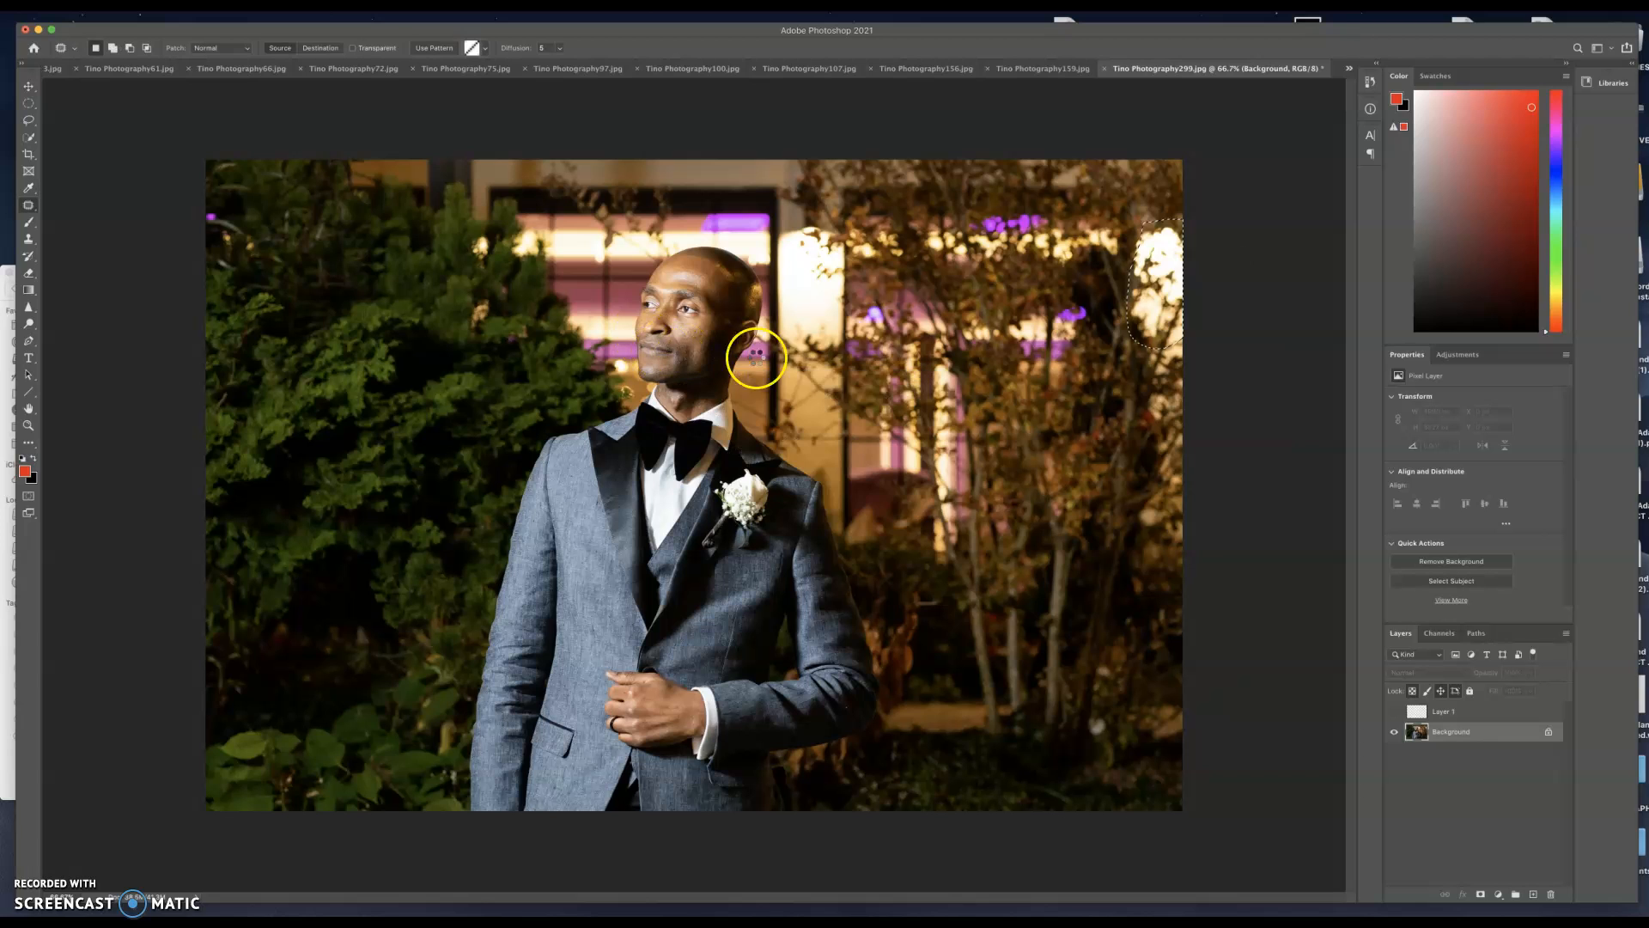
pyautogui.click(1023, 403)
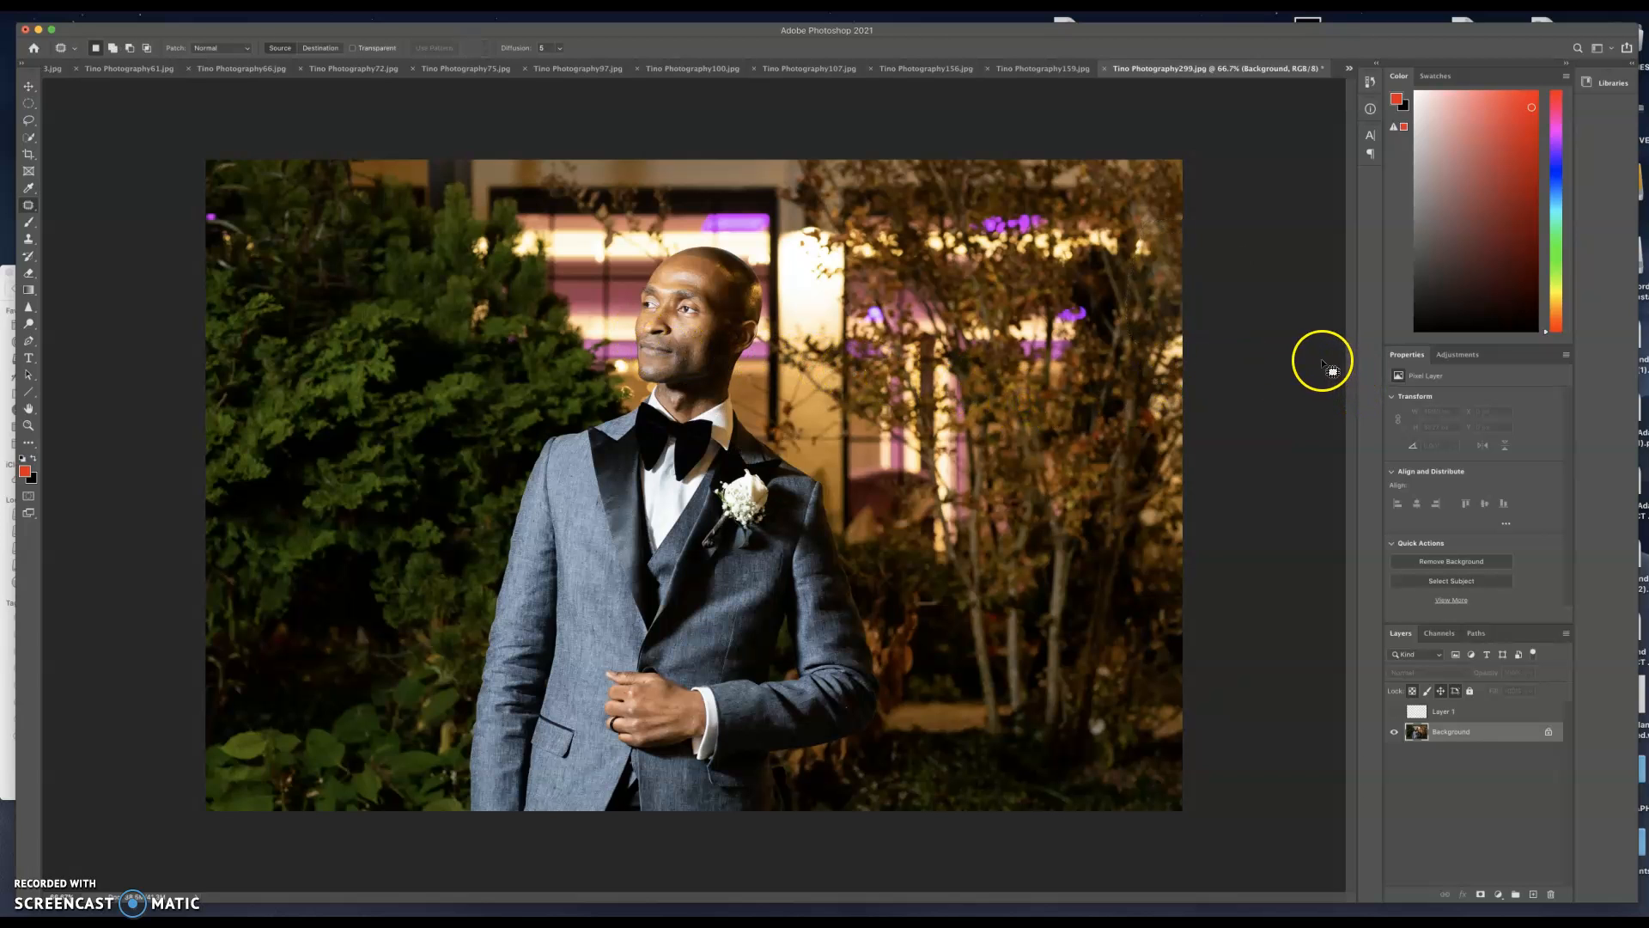
# Go through Tino Photography301.jpg and Tino Photography304.jpg, toggling Layer 1 to check the top-edge areas marked with red crosses
pyautogui.hotkey('ctrl', 'Tab')
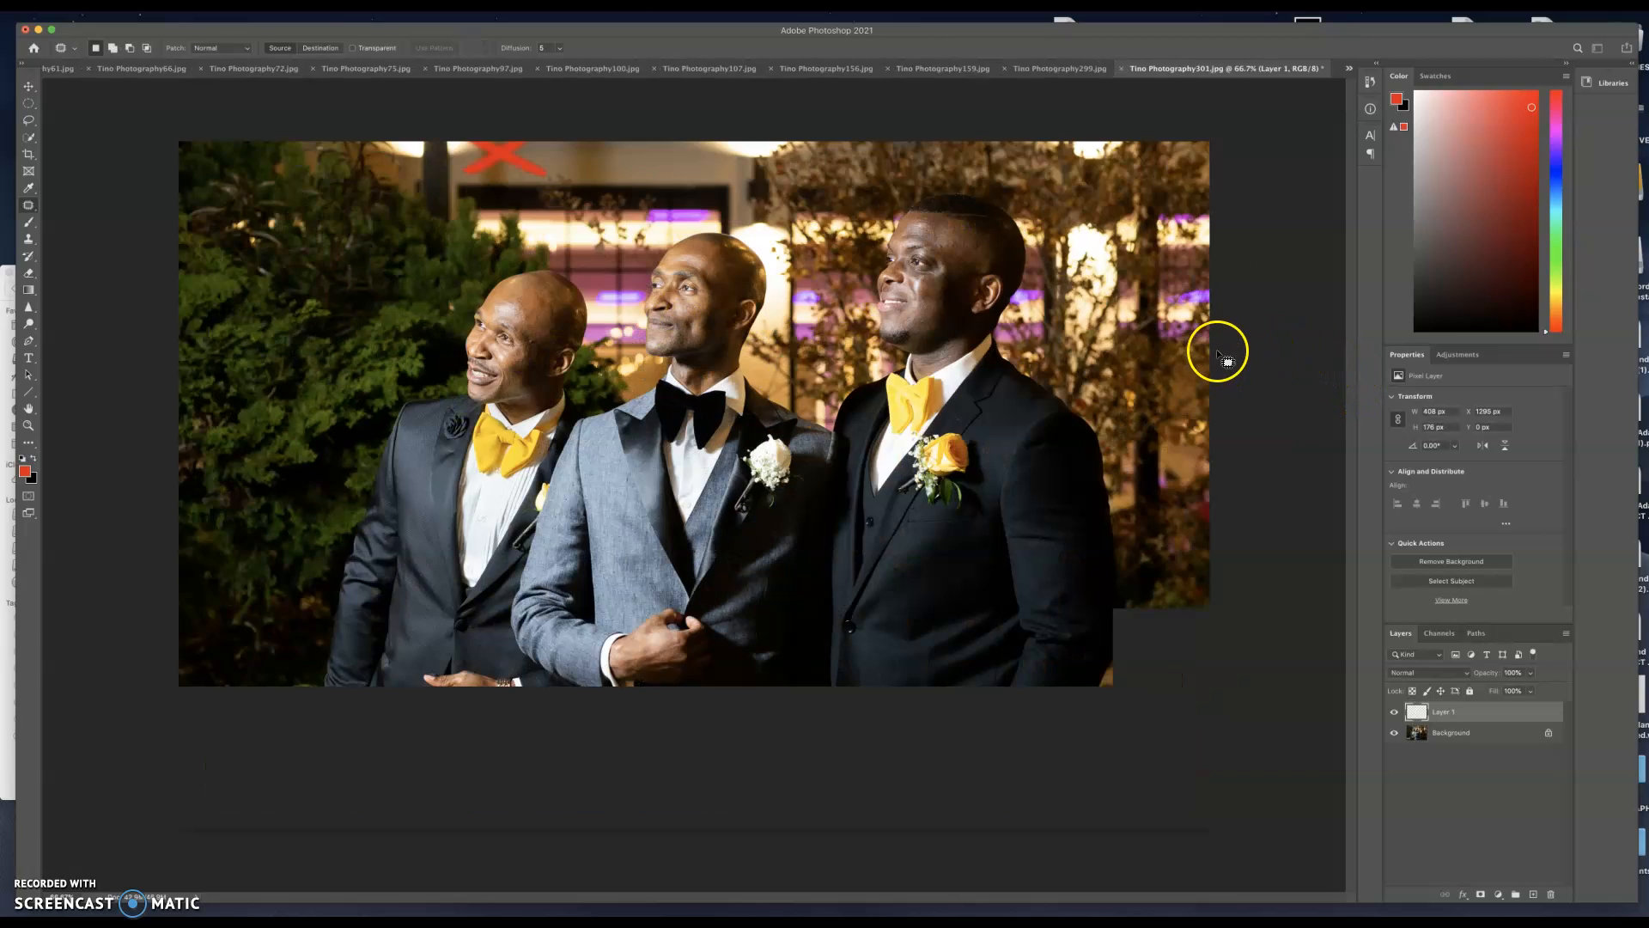
pyautogui.click(1393, 711)
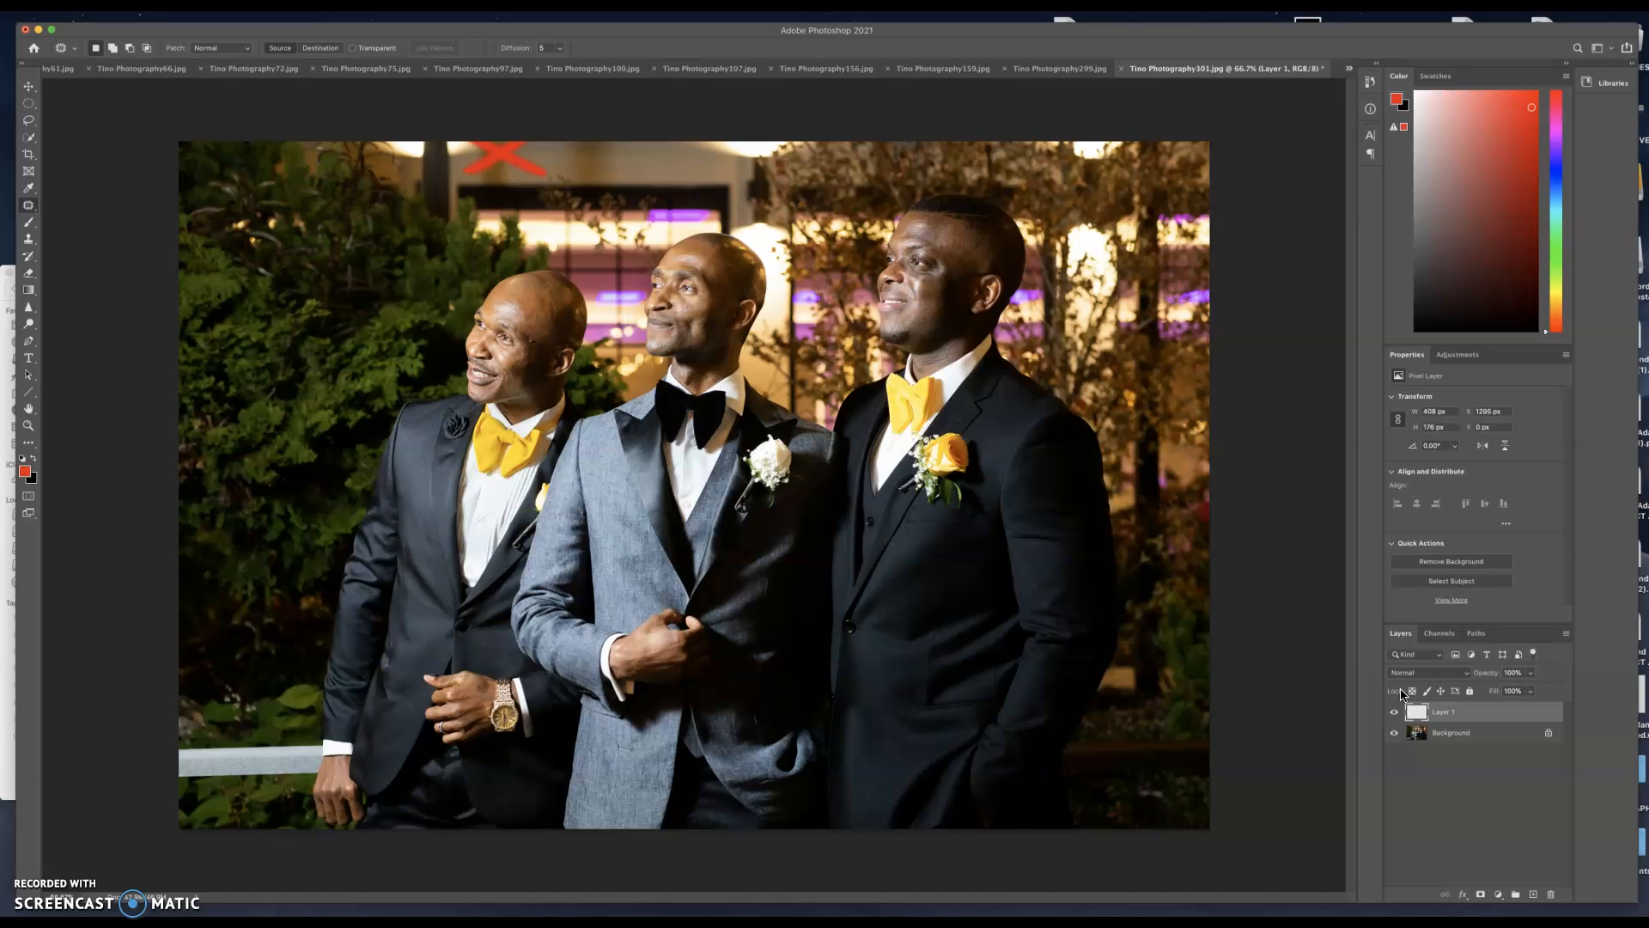
pyautogui.hotkey('ctrl', 'Tab')
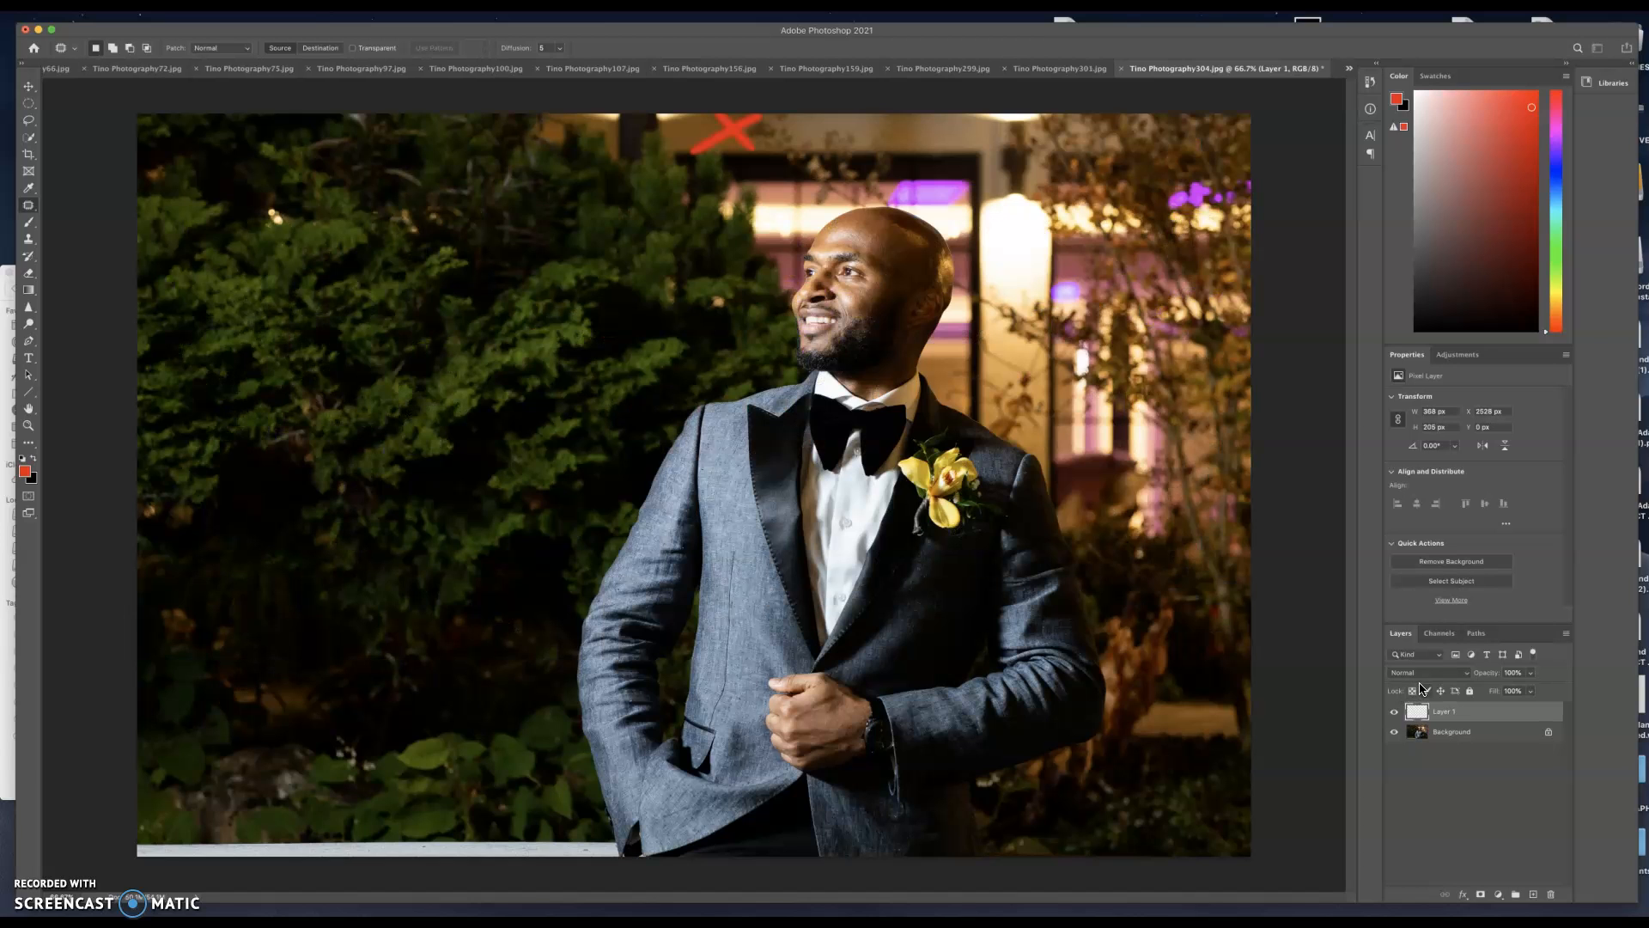
pyautogui.click(1393, 712)
pyautogui.click(1392, 712)
pyautogui.click(1393, 712)
pyautogui.click(1387, 717)
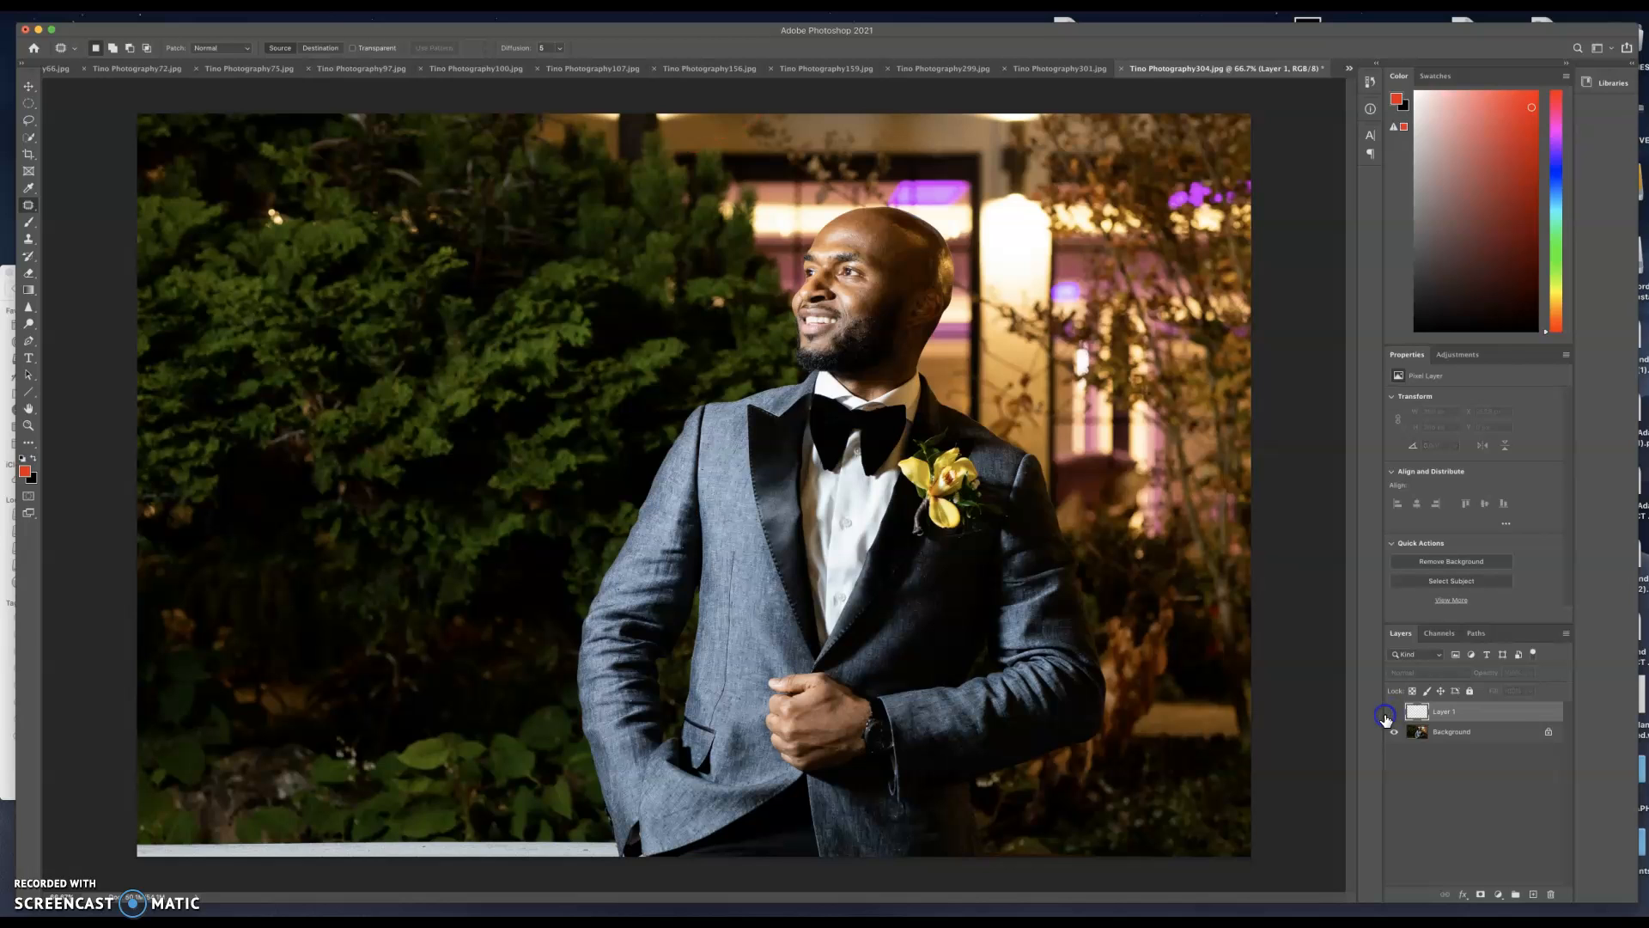
# Show Layer 1 in Tino Photography304.jpg and brush a red cross over the white ledge at the photo's lower left
pyautogui.click(1393, 712)
pyautogui.press('b')
pyautogui.moveTo(447, 803)
pyautogui.mouseDown()
pyautogui.moveTo(385, 877)
pyautogui.moveTo(438, 836)
pyautogui.moveTo(484, 862)
pyautogui.mouseUp()
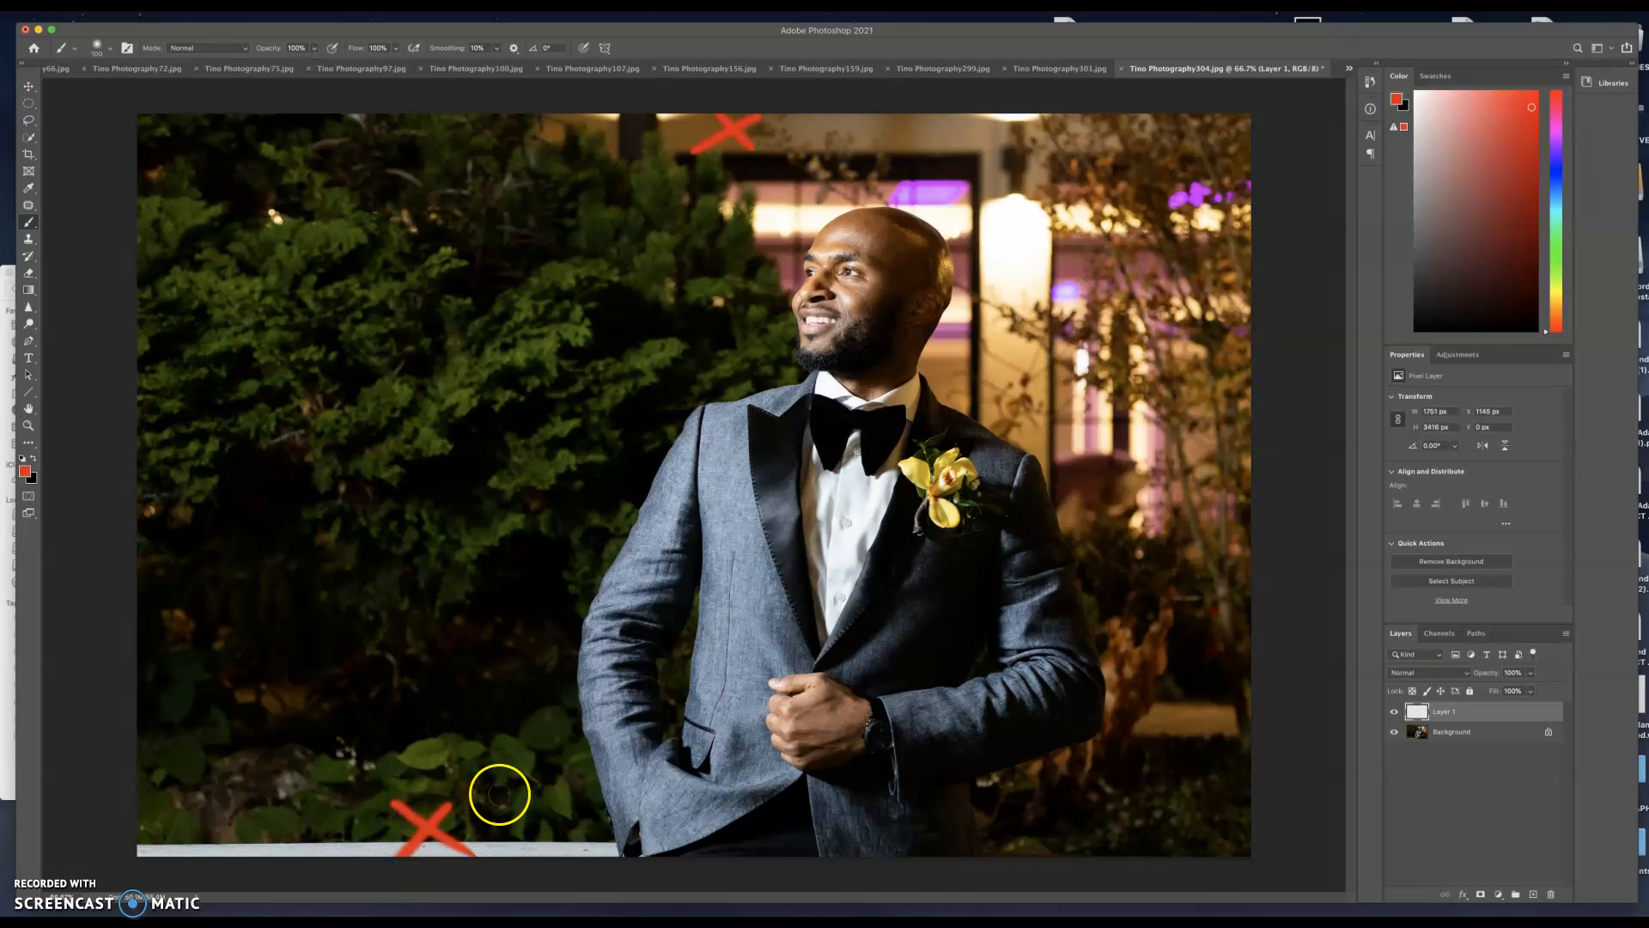
# Go to Tino Photography305.jpg and toggle Layer 1 to check the hanging lights marked with a red cross
pyautogui.hotkey('ctrl', 'Tab')
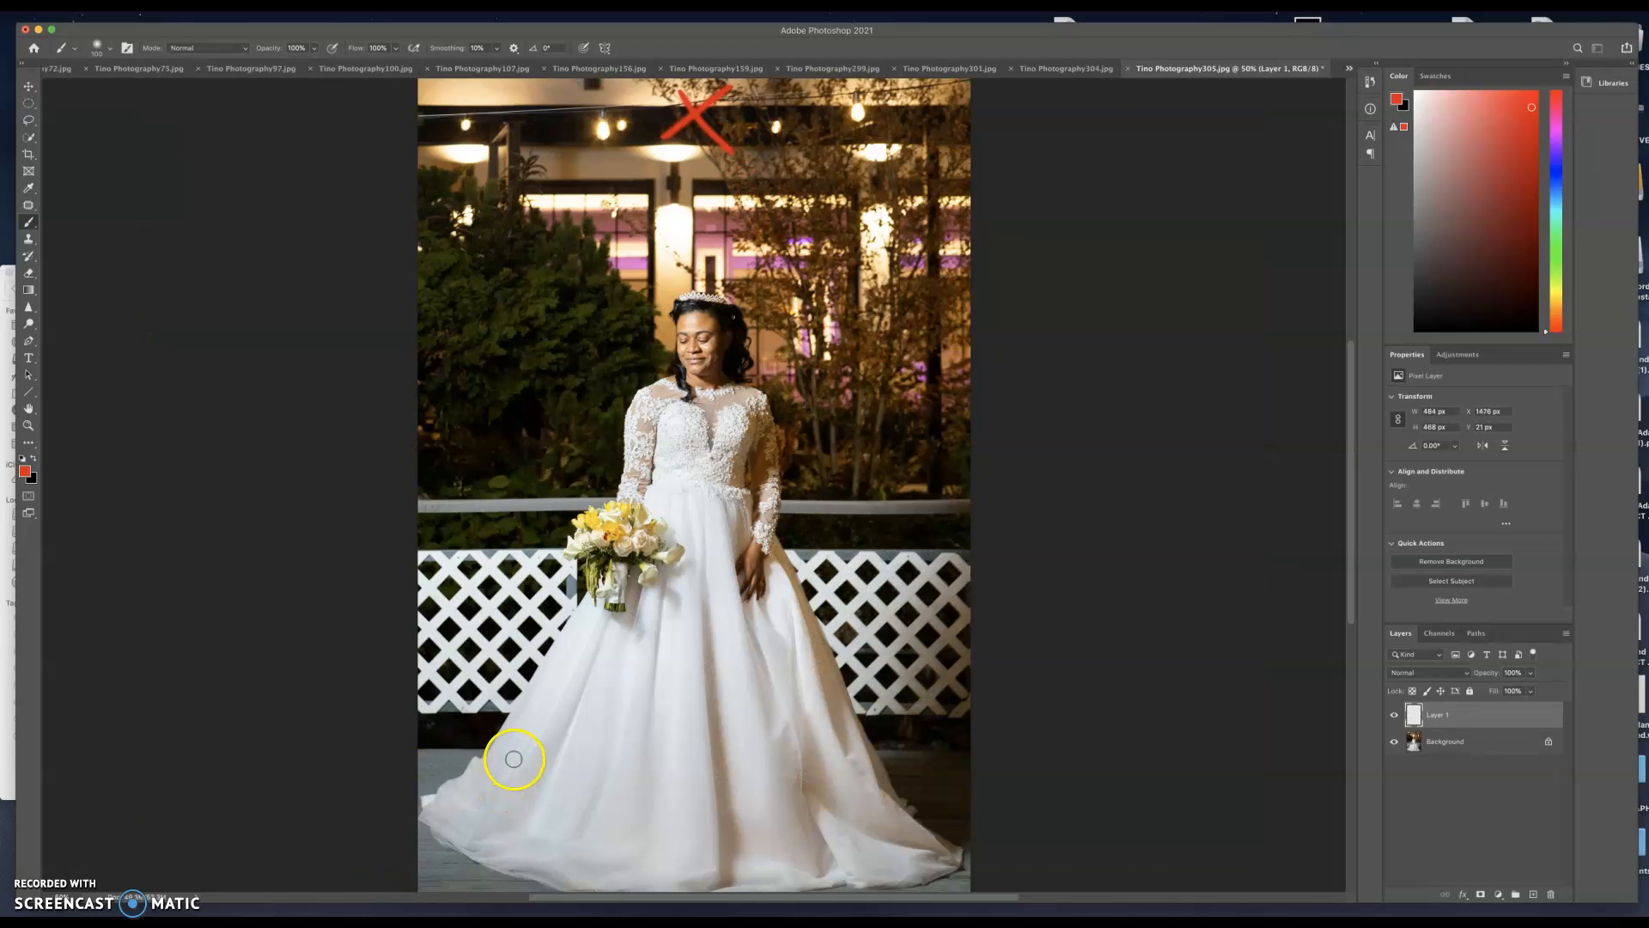
pyautogui.click(1394, 715)
pyautogui.click(1393, 712)
pyautogui.click(1392, 713)
pyautogui.click(1393, 713)
# On the Background layer of Tino Photography305.jpg, crop to 8 by 12 in portrait, trimming the top strip and the sides around the bride
pyautogui.click(1462, 746)
pyautogui.press('c')
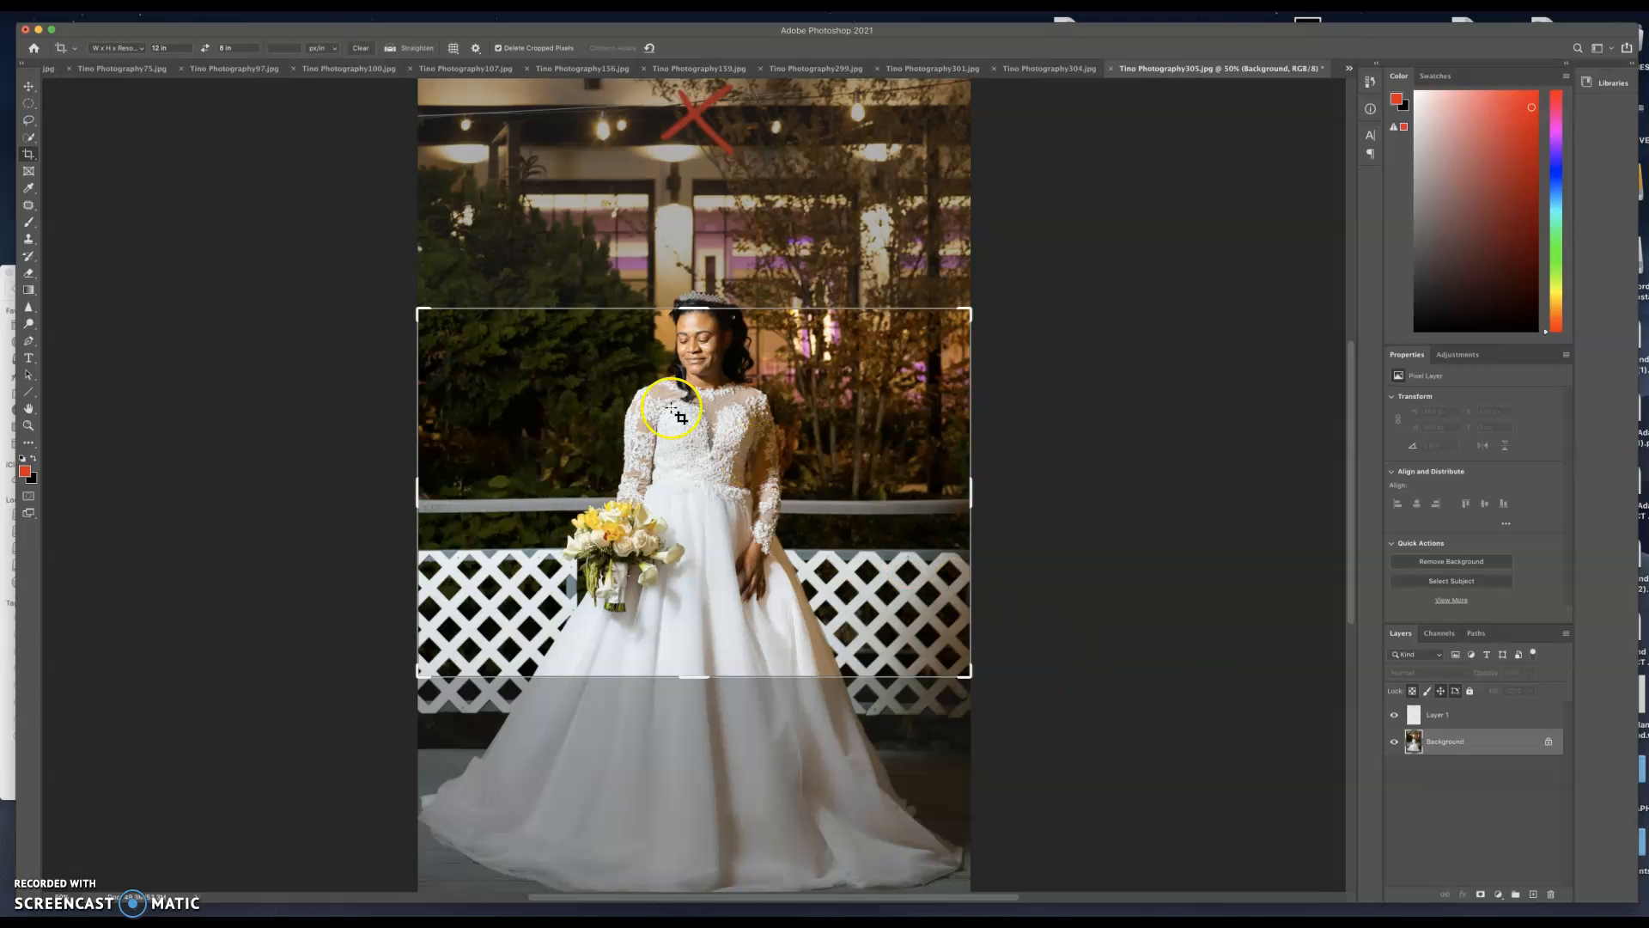
pyautogui.click(204, 48)
pyautogui.moveTo(968, 76); pyautogui.dragTo(962, 88)
pyautogui.moveTo(430, 103); pyautogui.dragTo(436, 97)
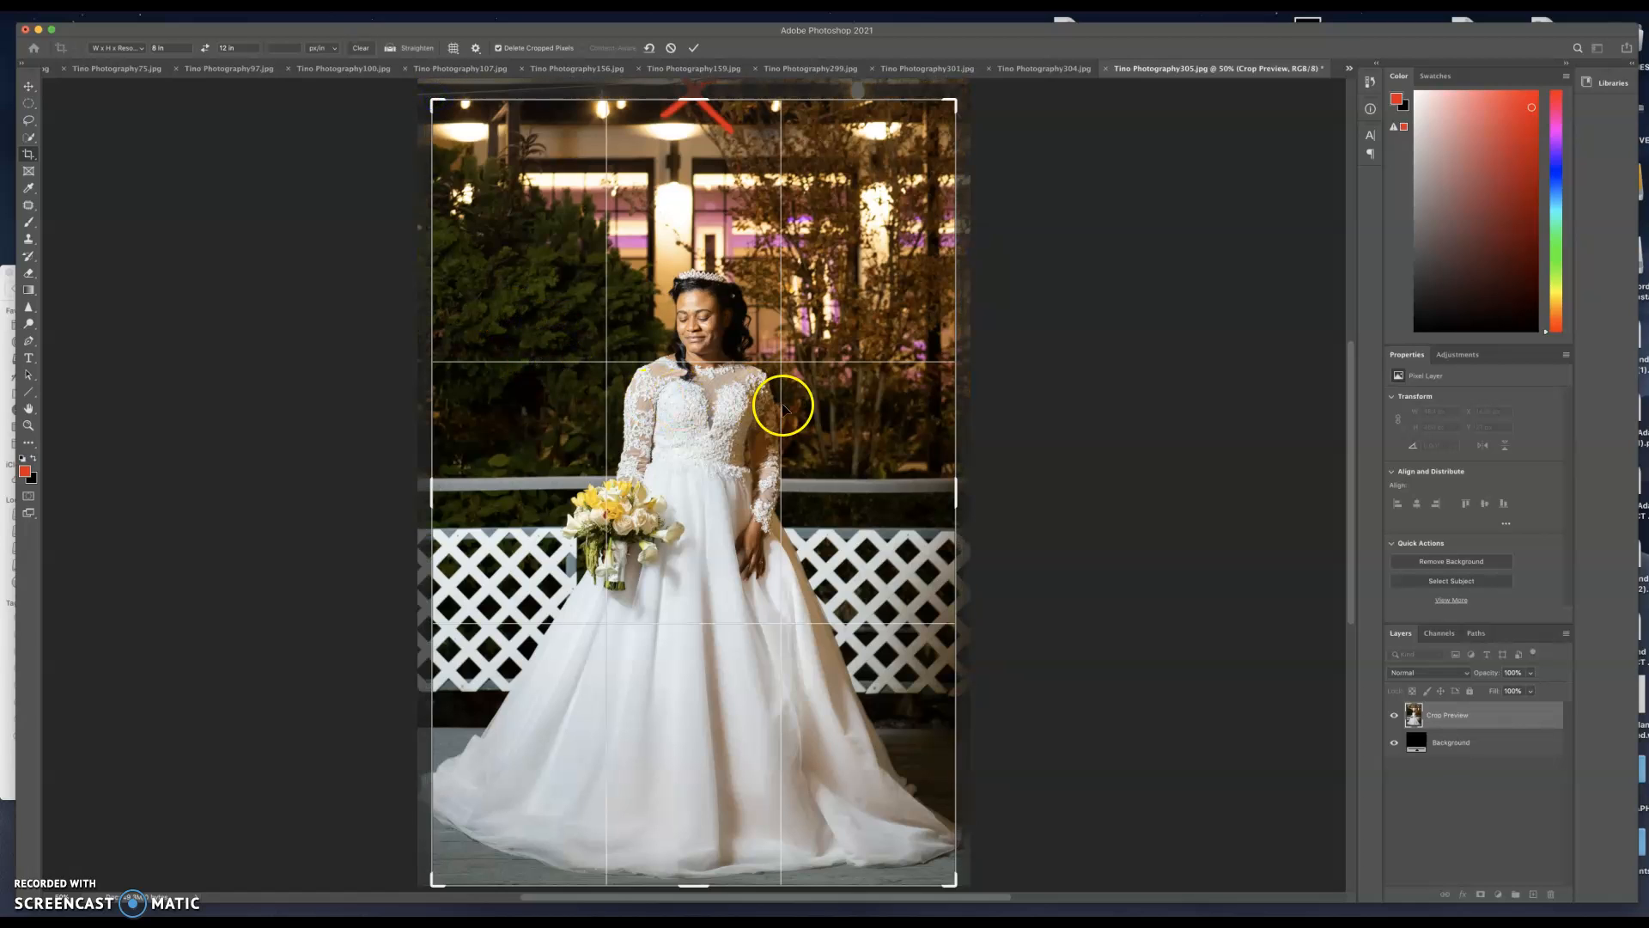
pyautogui.press('Return')
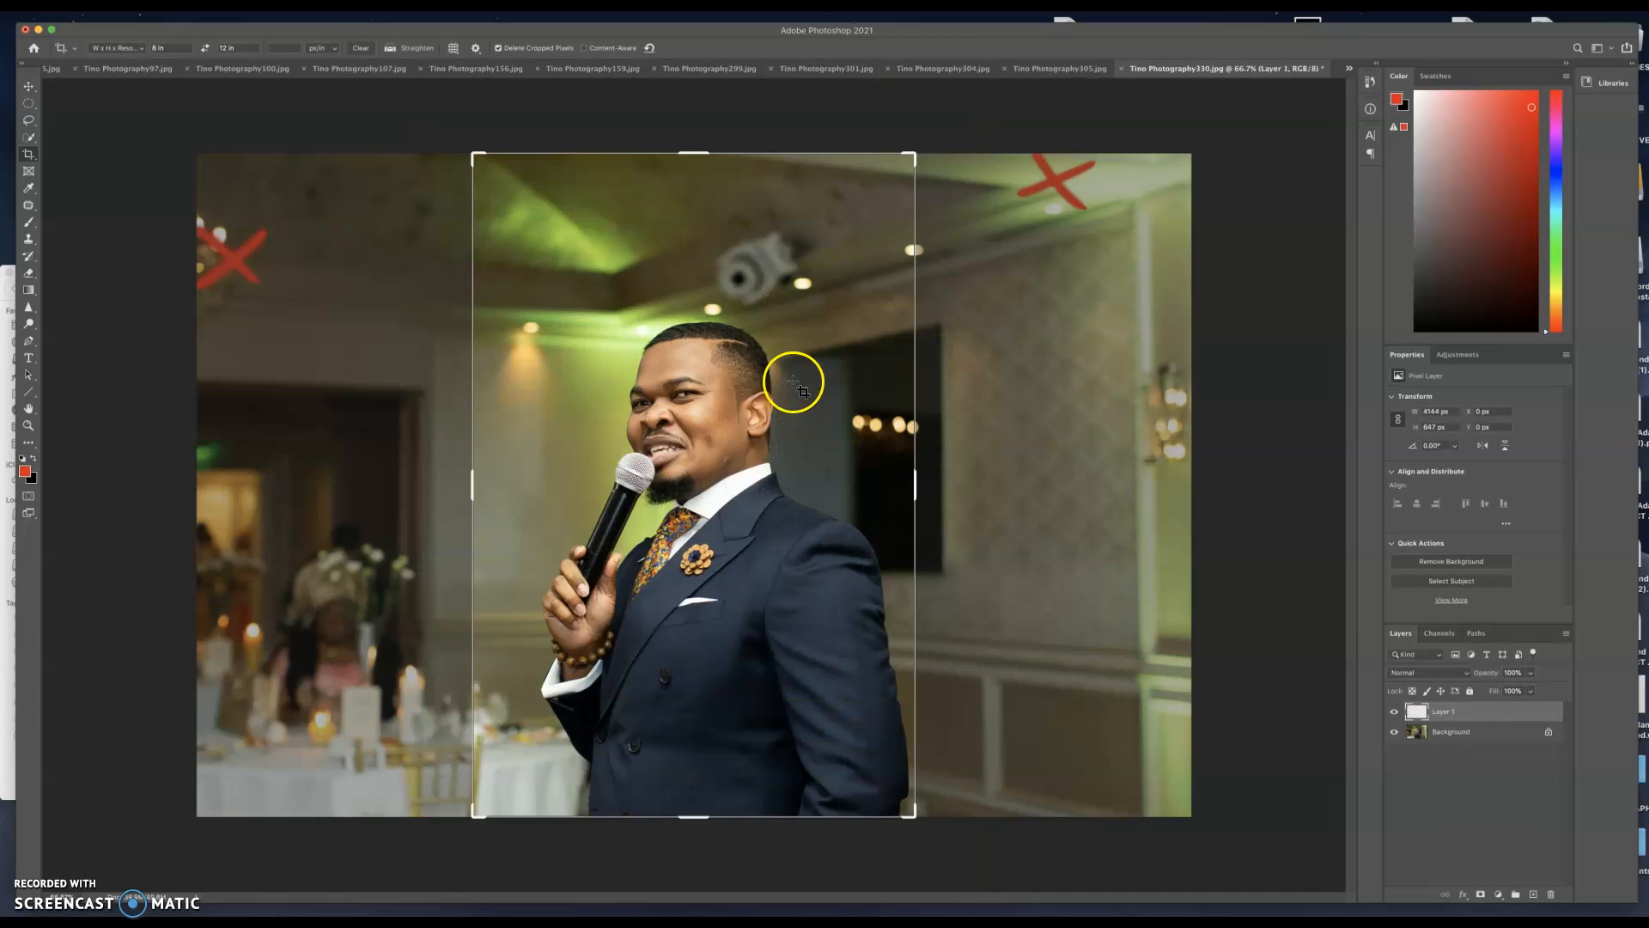
# In Tino Photography330.jpg, swap the crop size to 12 by 8 in and toggle Layer 1 to check the two areas marked with red crosses
pyautogui.click(207, 48)
pyautogui.click(1395, 713)
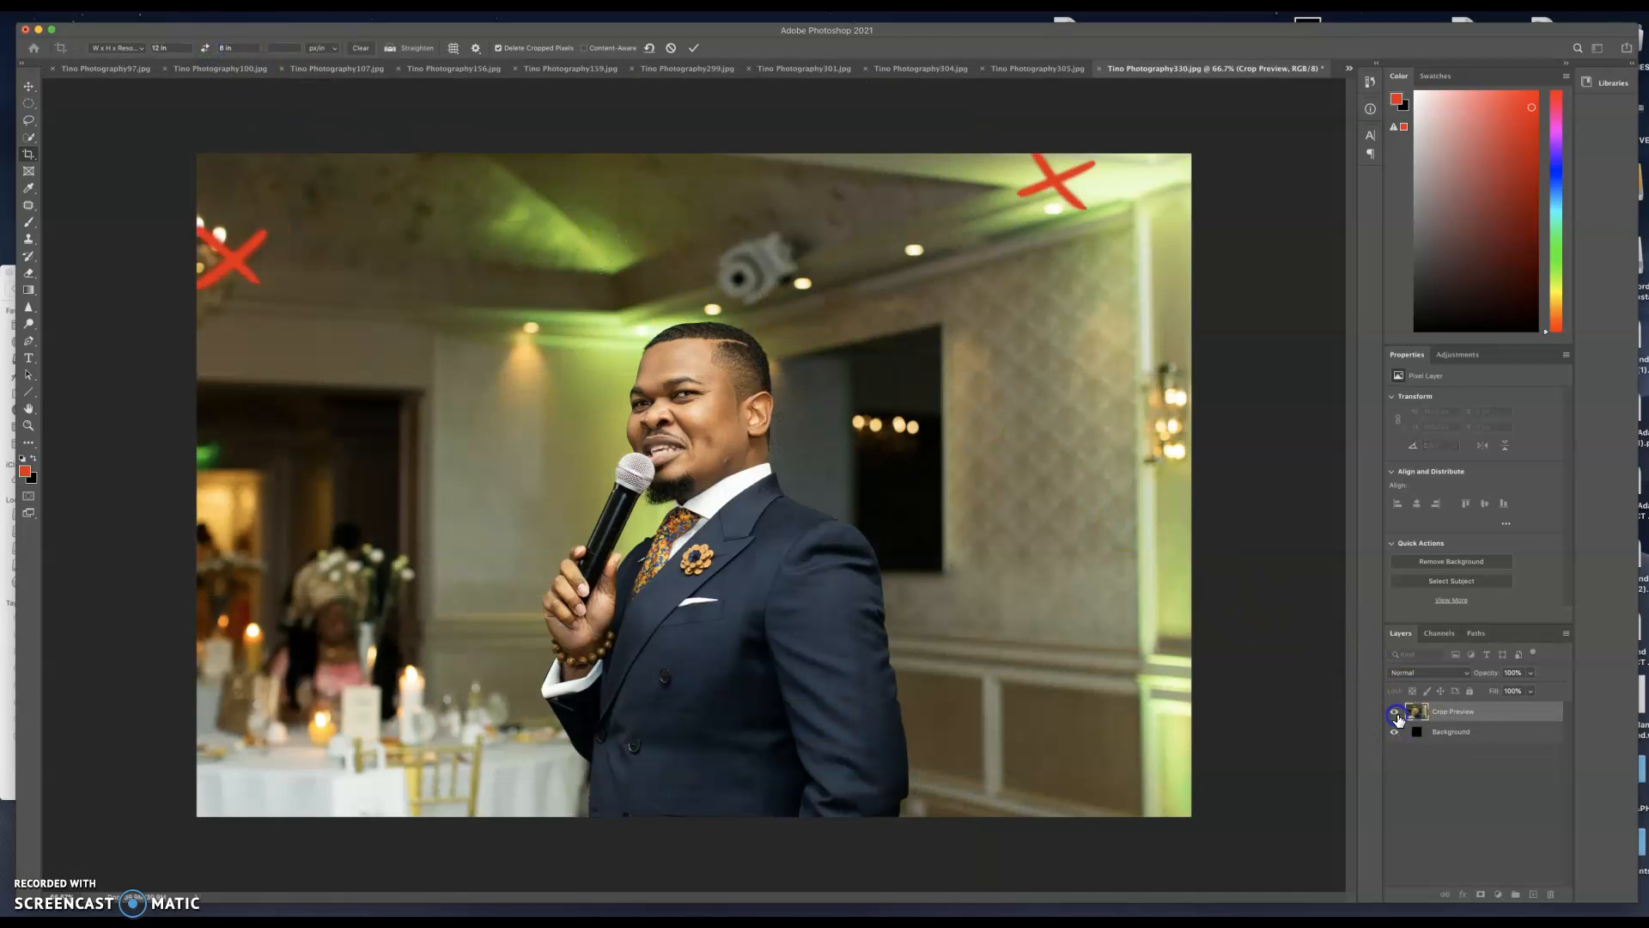
pyautogui.click(1393, 713)
pyautogui.click(1392, 715)
pyautogui.click(1388, 714)
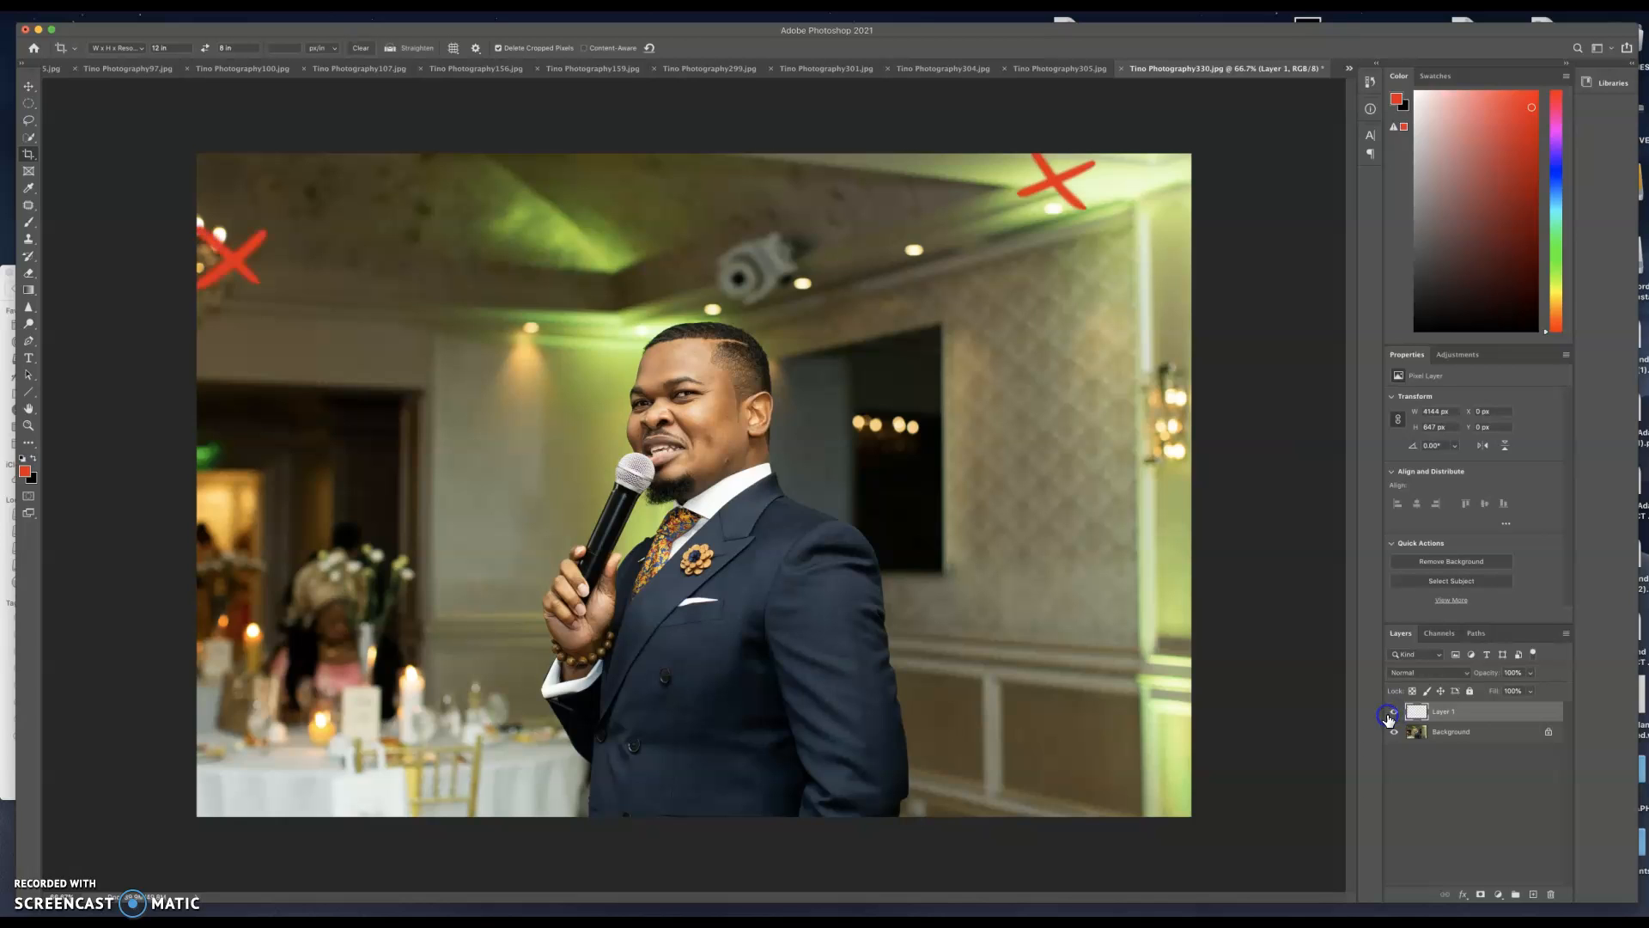
pyautogui.click(1388, 715)
pyautogui.click(1389, 715)
# On the Background layer of Tino Photography330.jpg, crop to 12 by 8 in, trimming the top strip and both sides around the speaker
pyautogui.click(1455, 731)
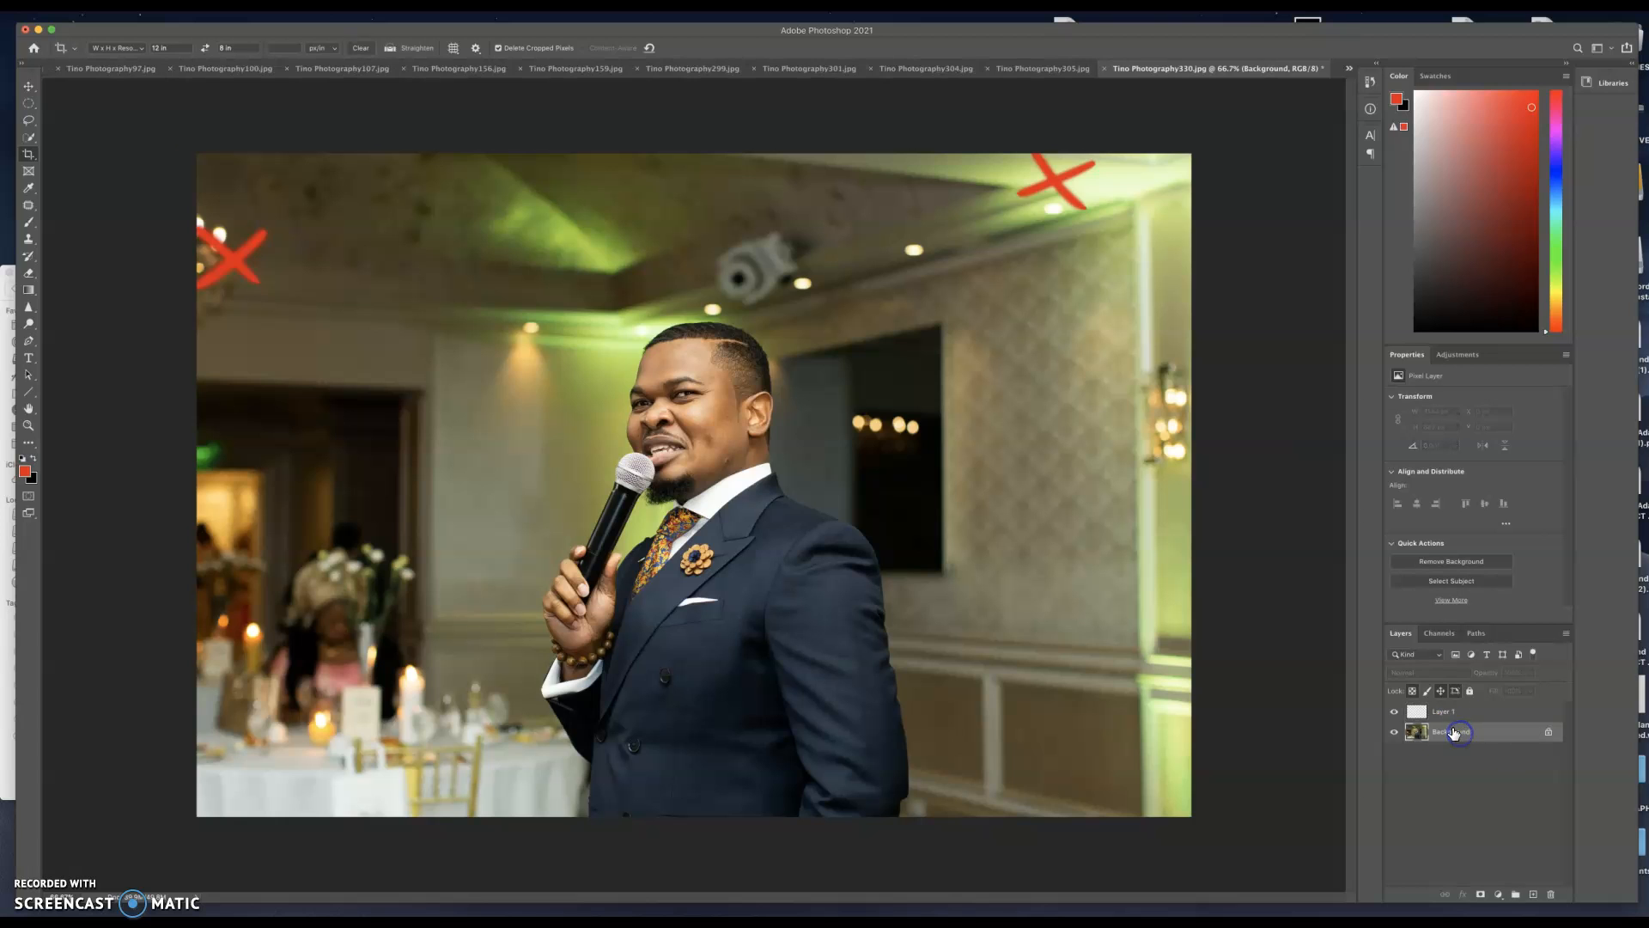
pyautogui.click(204, 47)
pyautogui.click(204, 47)
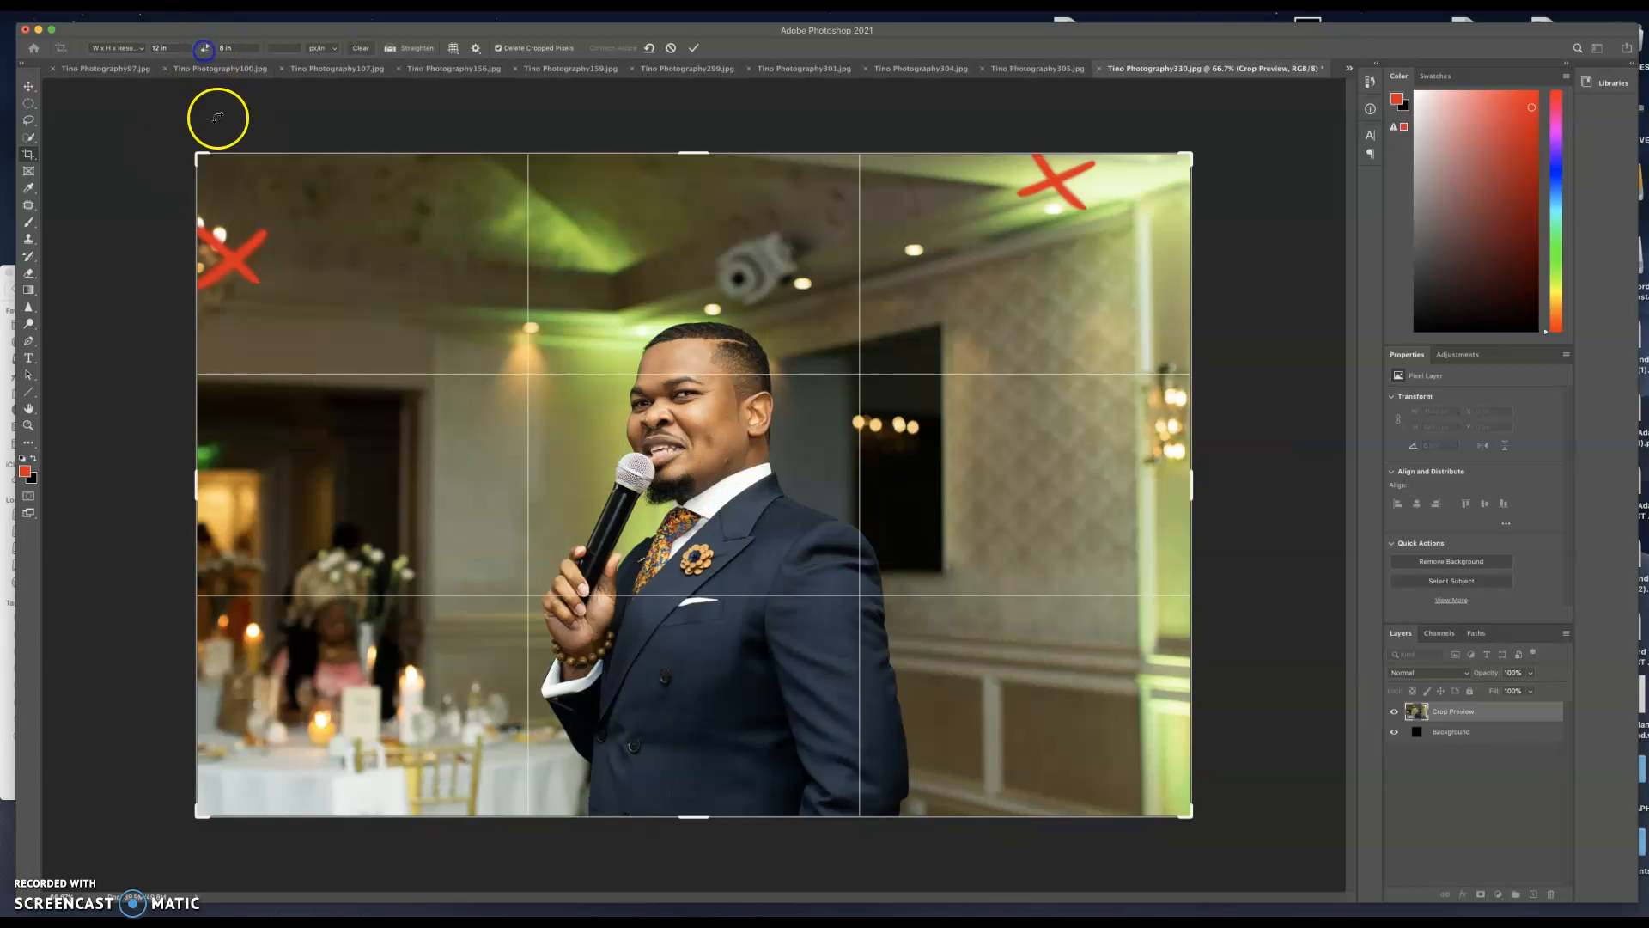
pyautogui.moveTo(204, 164); pyautogui.dragTo(226, 173)
pyautogui.moveTo(1142, 178)
pyautogui.mouseDown()
pyautogui.moveTo(1159, 162)
pyautogui.moveTo(1157, 187)
pyautogui.mouseUp()
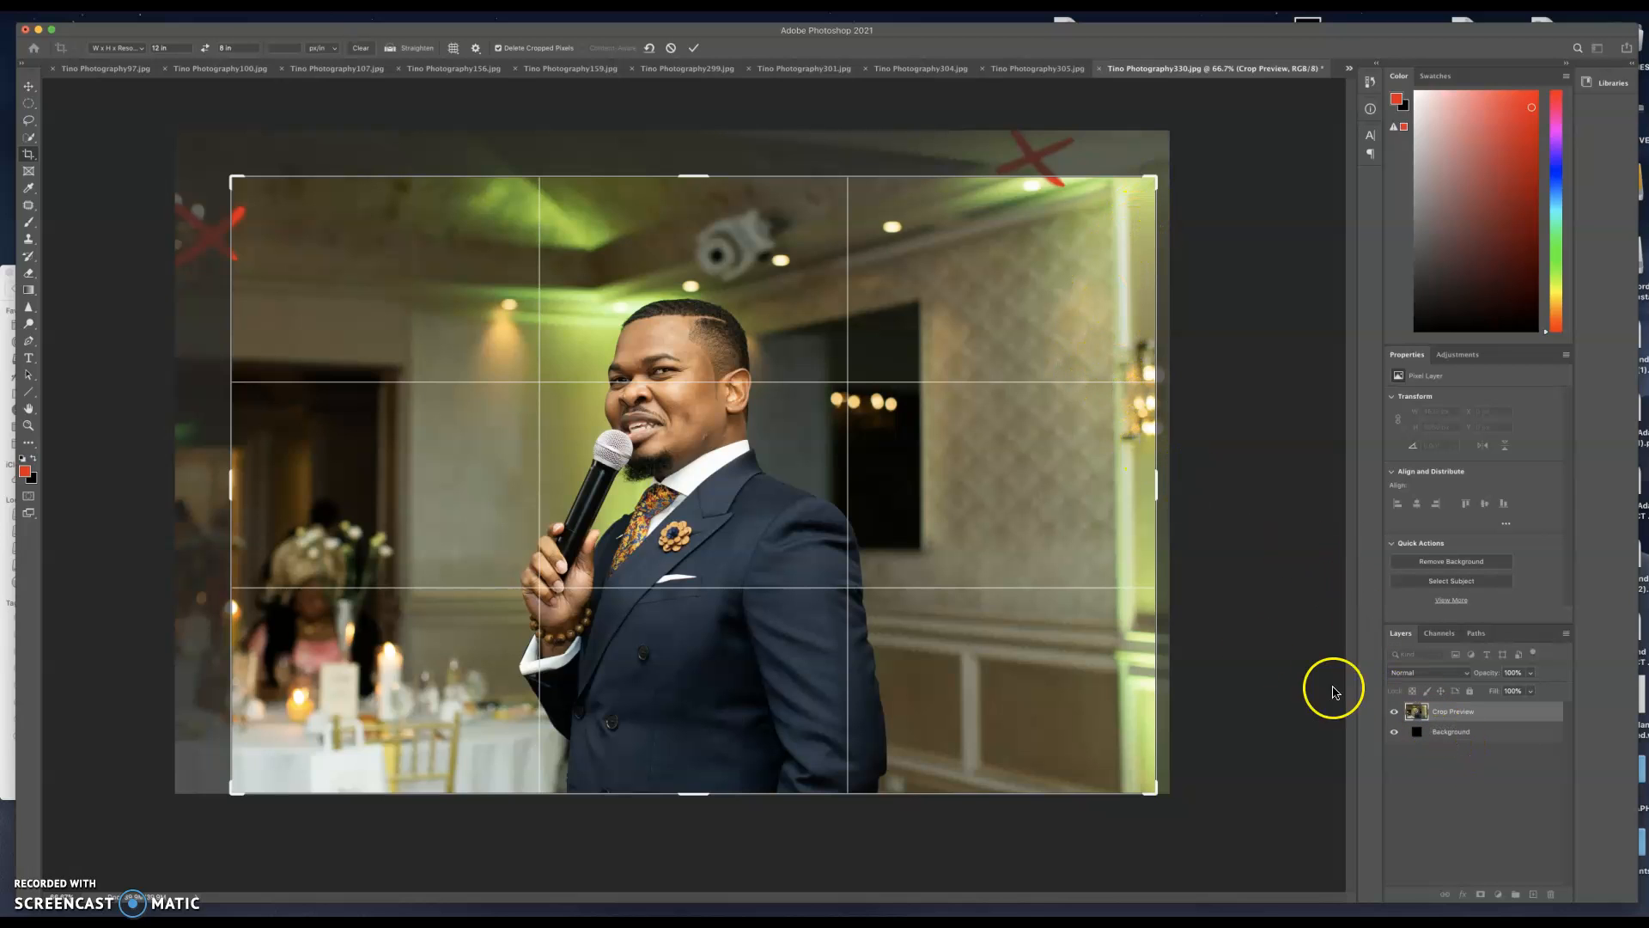
pyautogui.moveTo(1158, 188); pyautogui.dragTo(1134, 189)
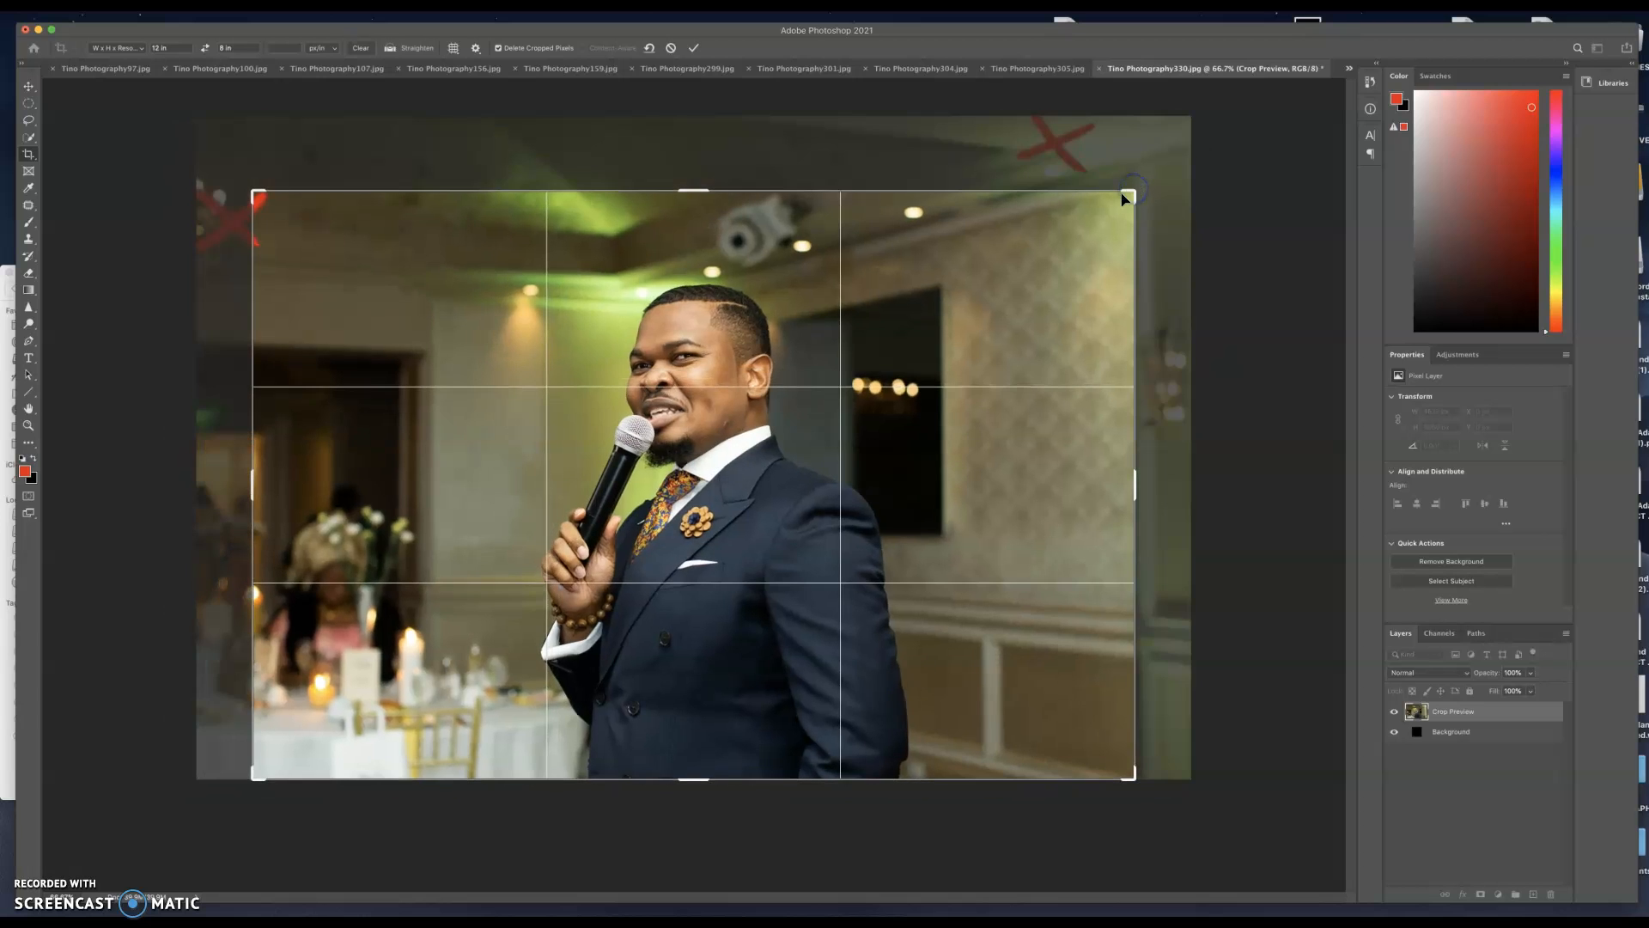
pyautogui.press('Return')
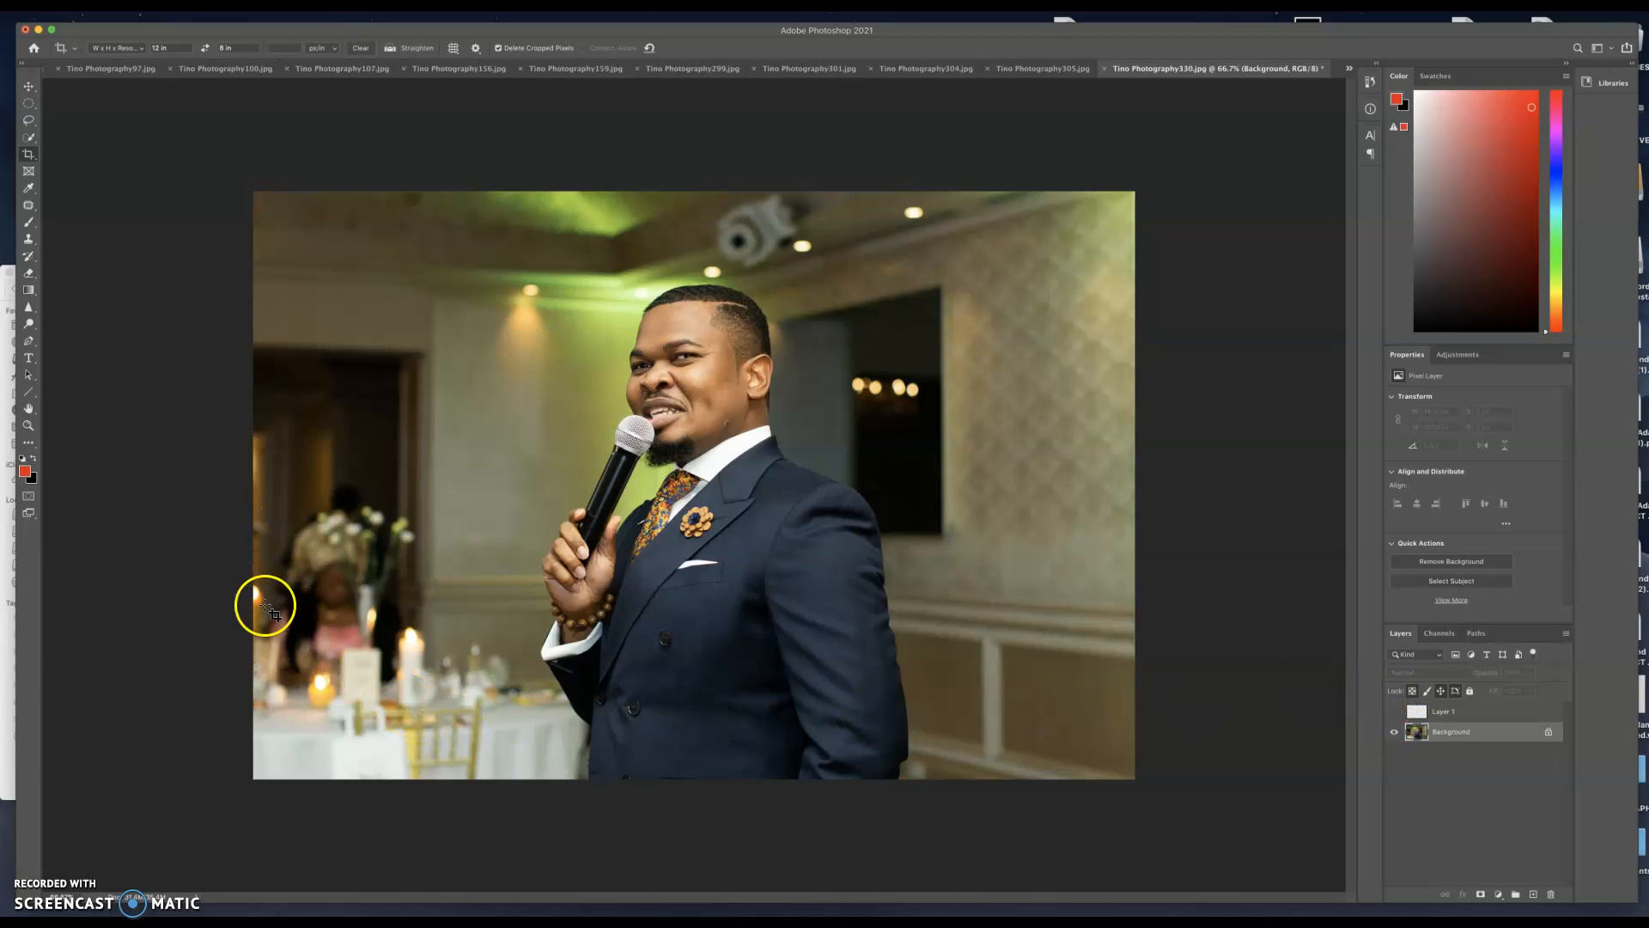
# Patch-select the candle at the left edge of Tino Photography330.jpg and remove it with a Content-Aware fill
pyautogui.press('j')
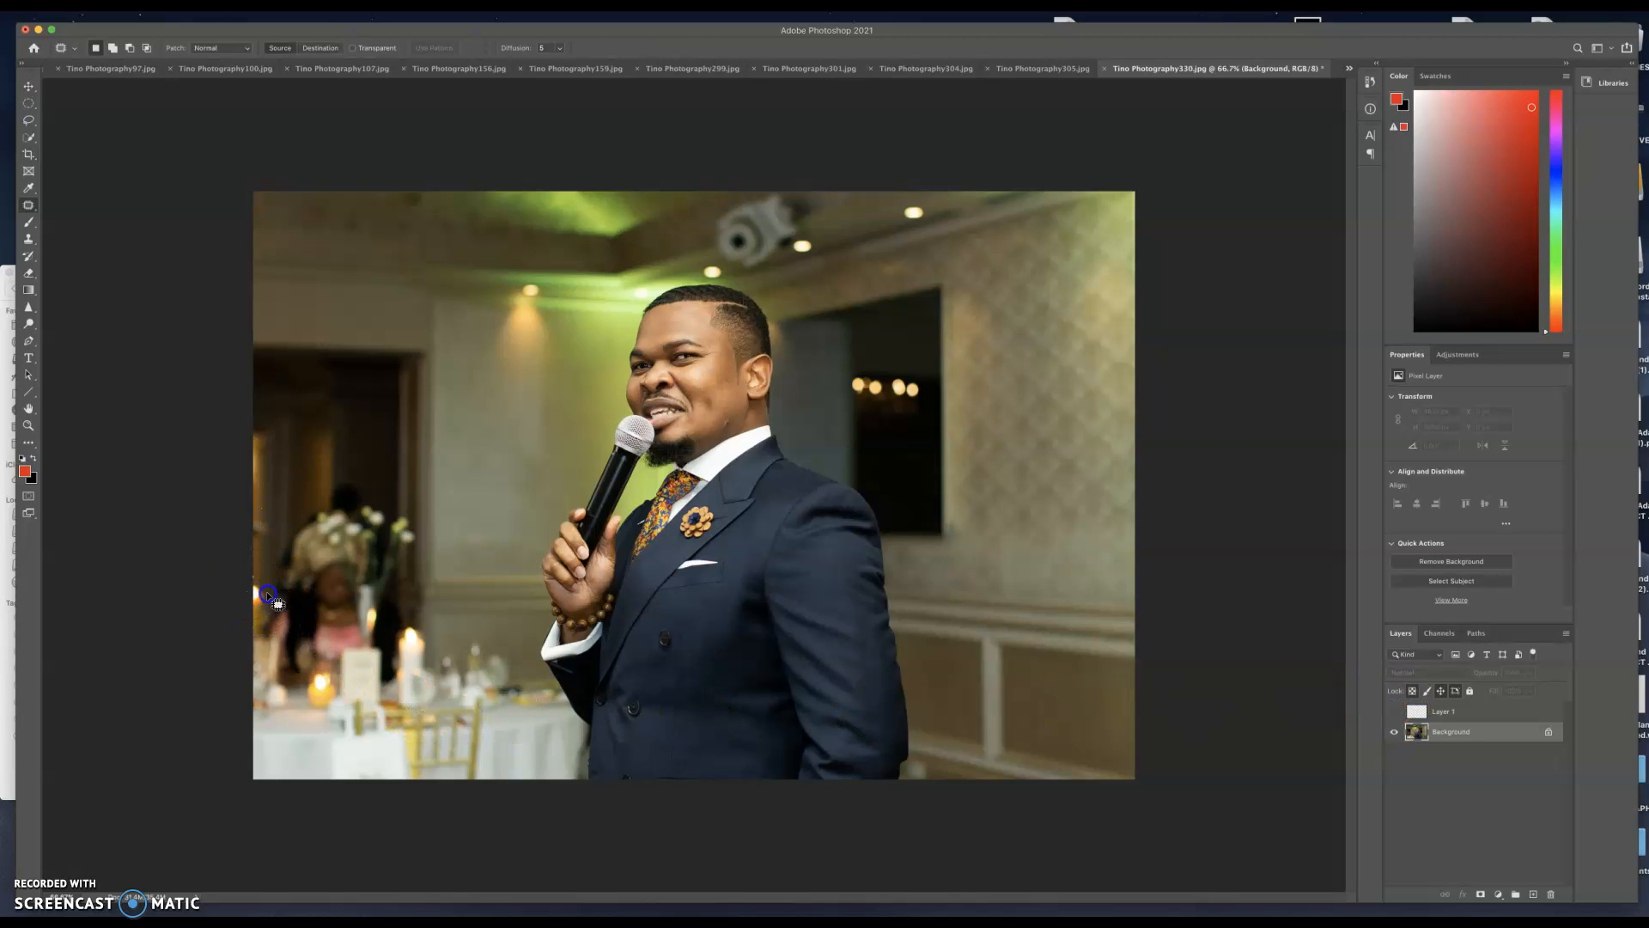
pyautogui.press('BackSpace')
pyautogui.press('Return')
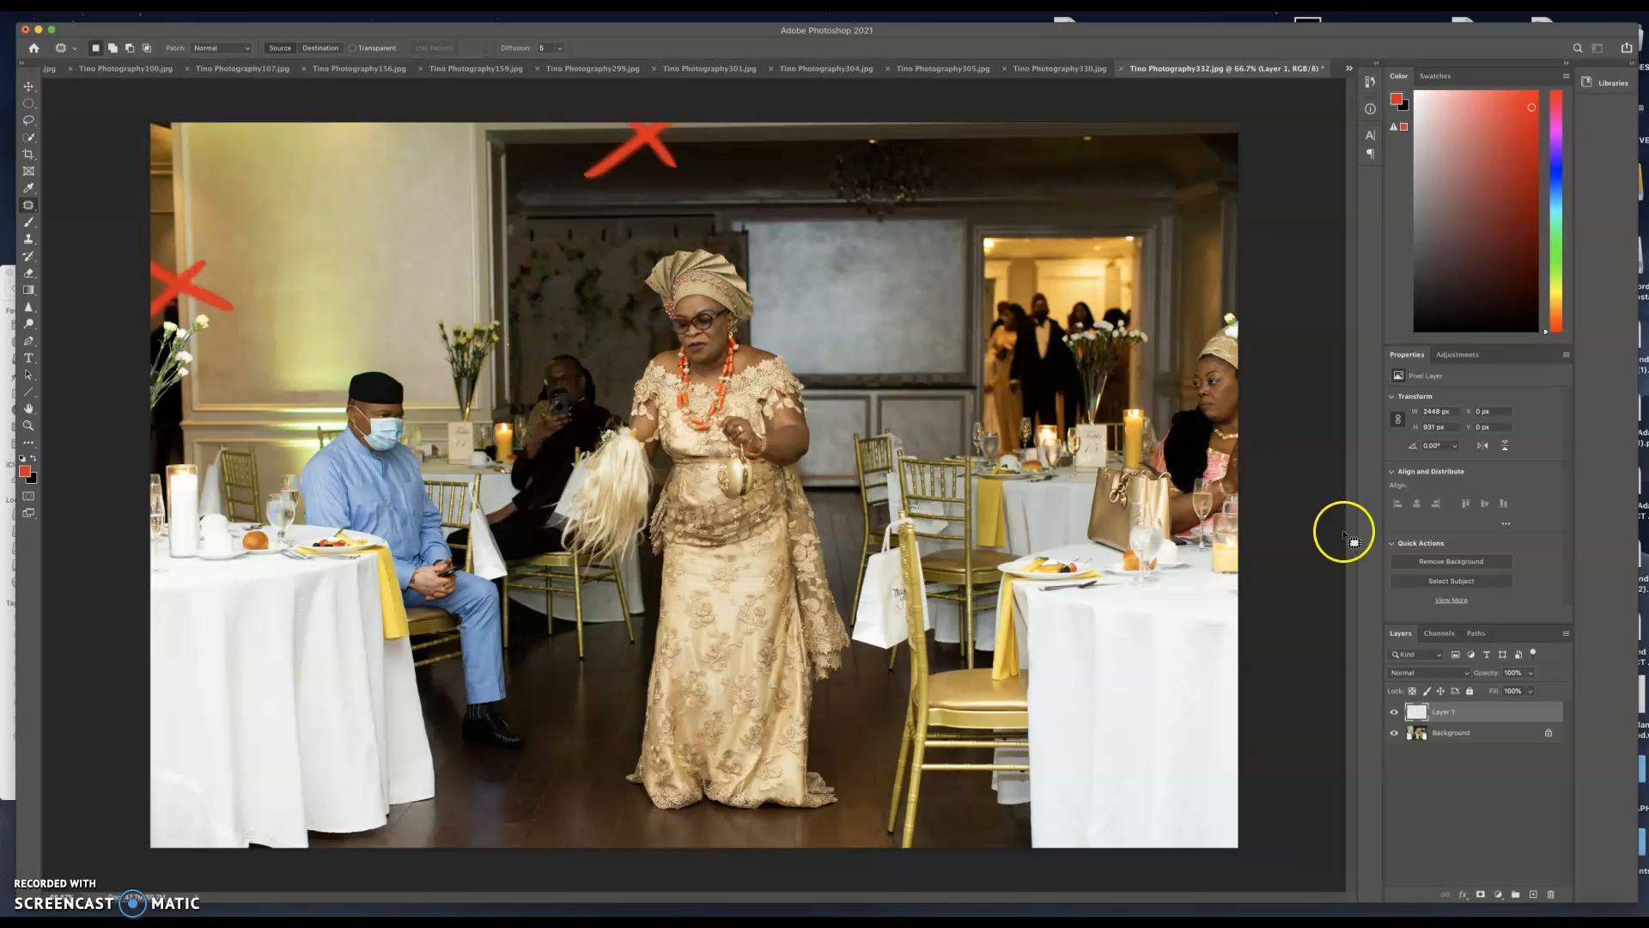
# In Tino Photography332.jpg, hide Layer 1 and crop the Background layer to 12 by 8 in, trimming the marked left side and top strip
pyautogui.click(1393, 712)
pyautogui.click(1392, 714)
pyautogui.click(1387, 717)
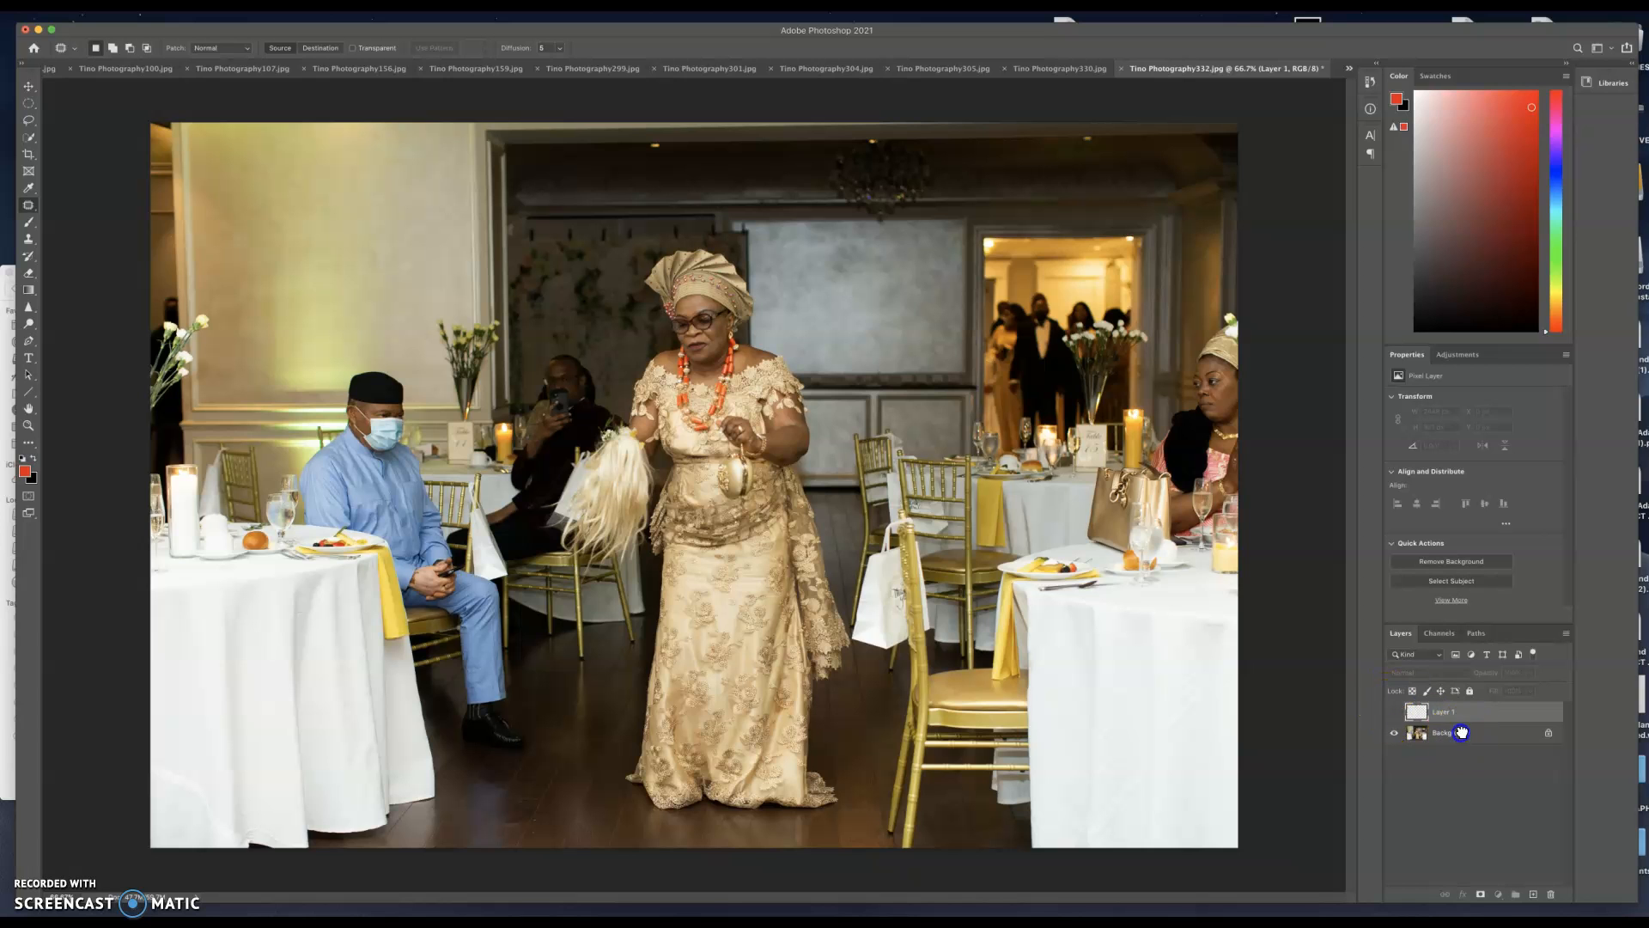
pyautogui.click(1417, 731)
pyautogui.press('c')
pyautogui.moveTo(164, 136); pyautogui.dragTo(179, 145)
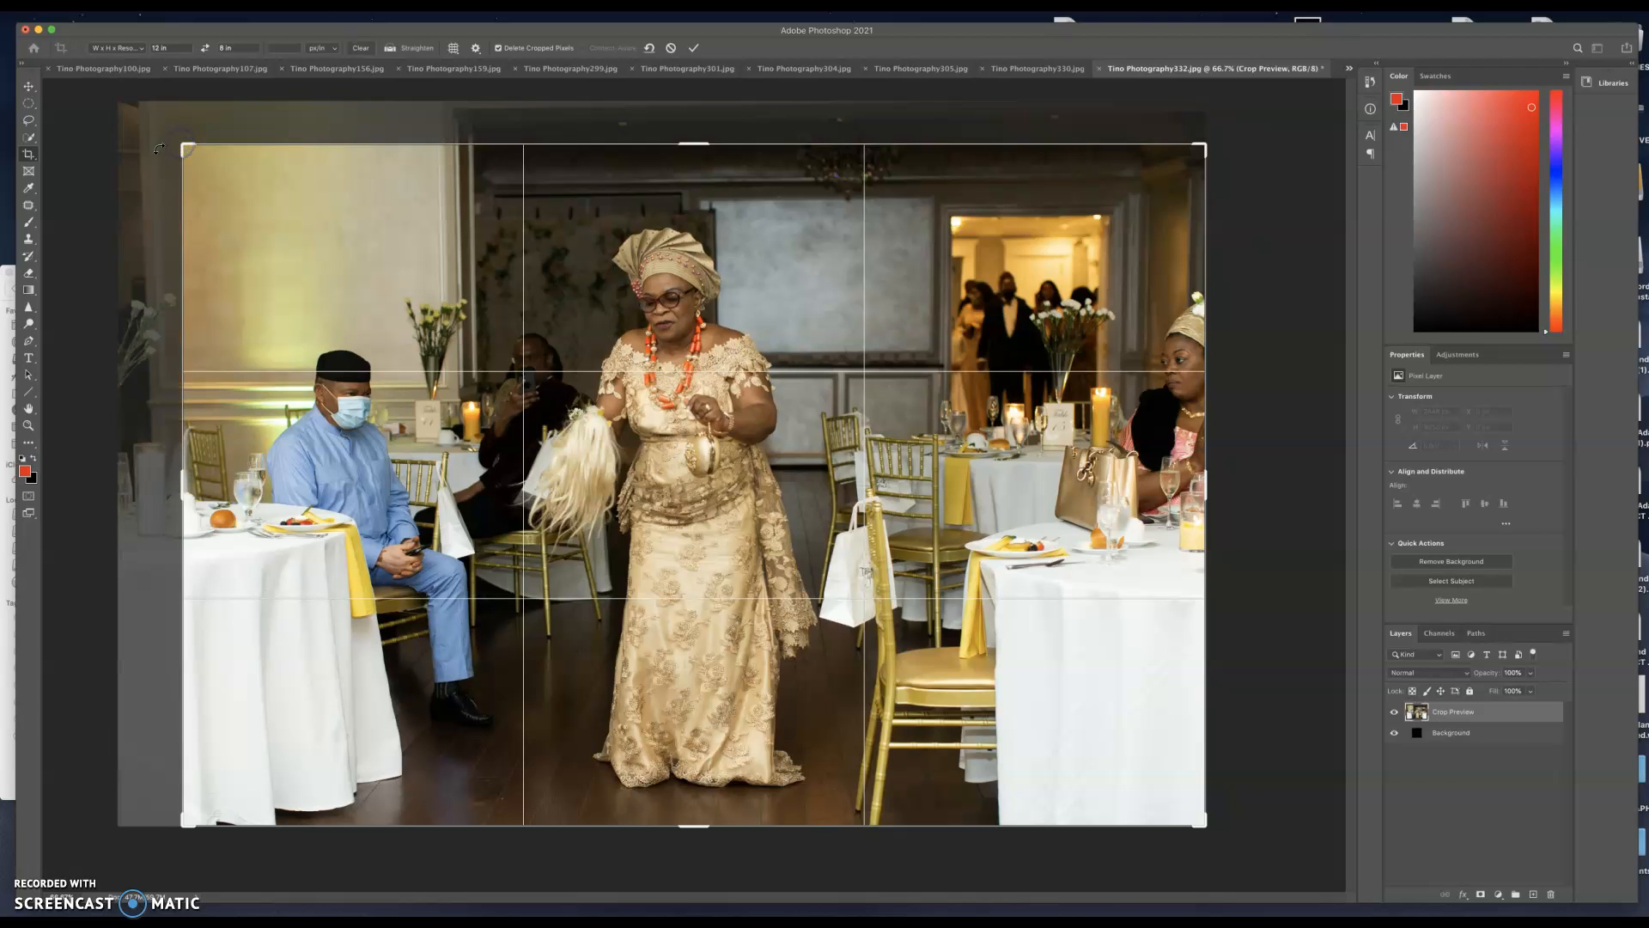
pyautogui.press('Return')
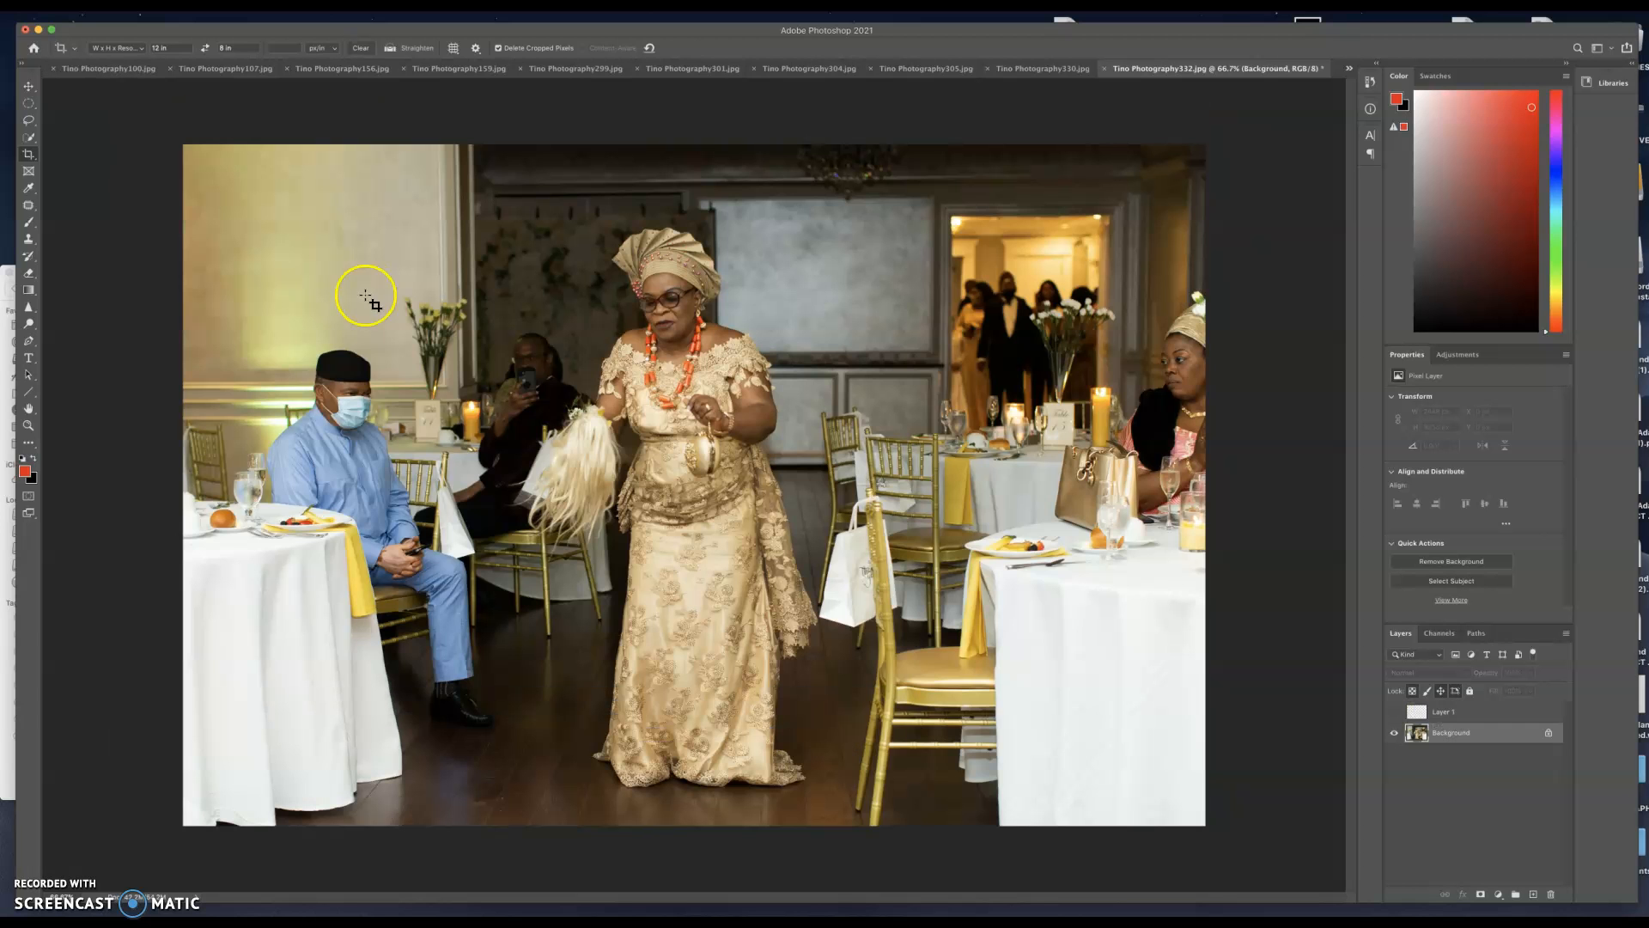
# Go to Tino Photography359.jpg, crop to 12 by 8 in by trimming the left side and bottom, and hide Layer 1
pyautogui.hotkey('ctrl', 'Tab')
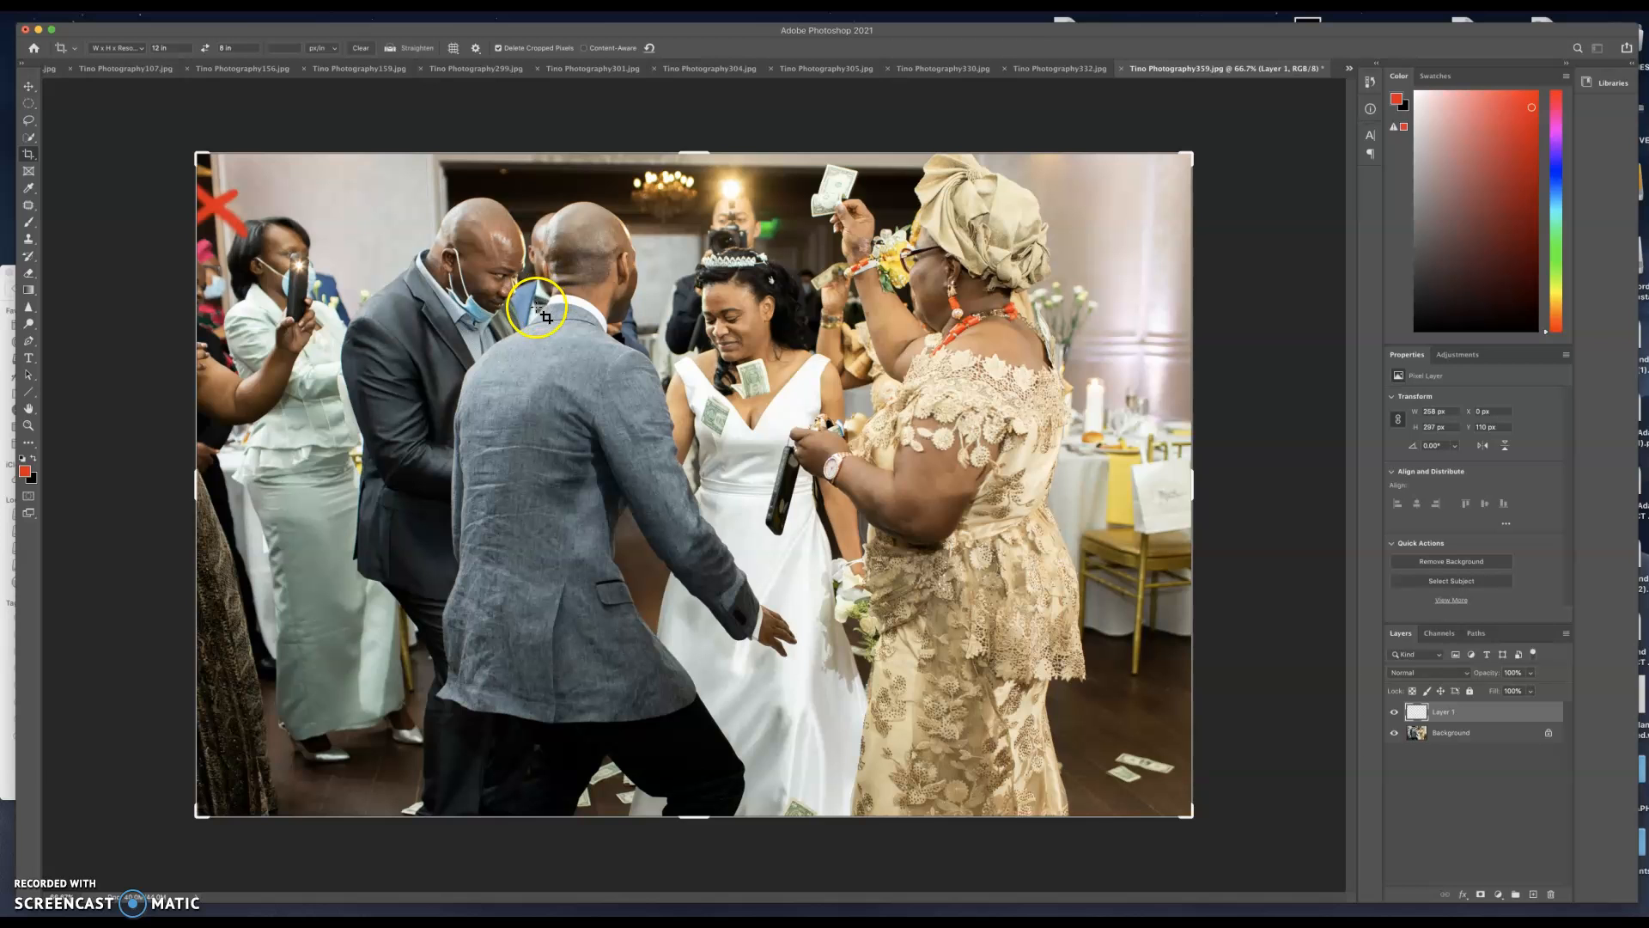
pyautogui.click(205, 813)
pyautogui.moveTo(206, 816); pyautogui.dragTo(214, 800)
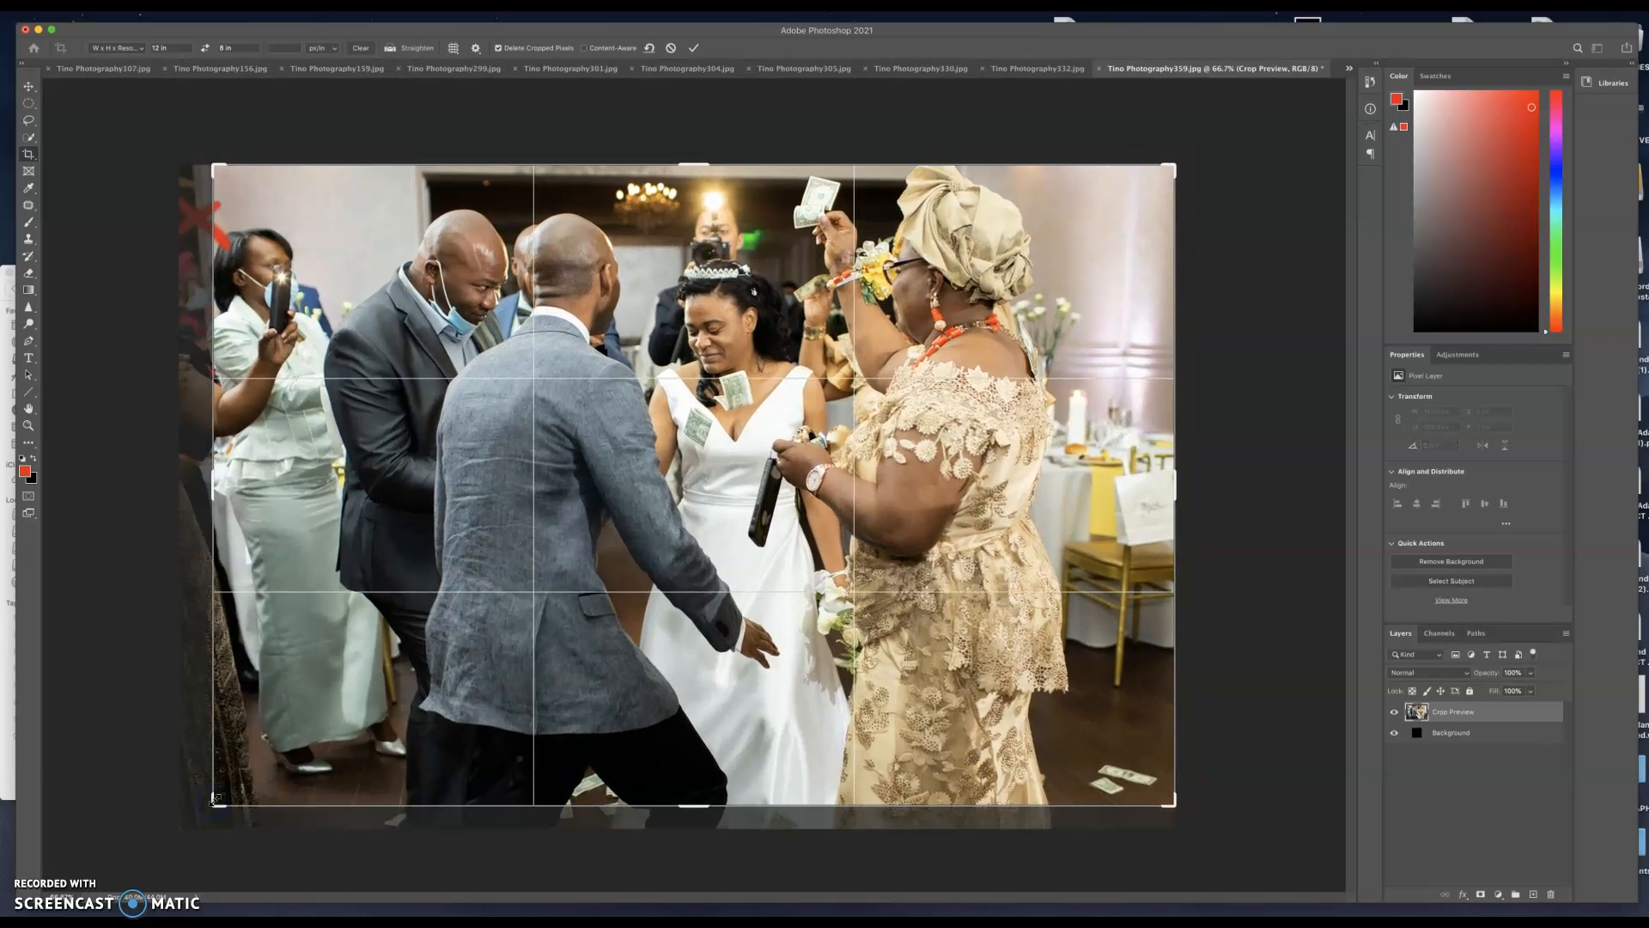
pyautogui.press('Return')
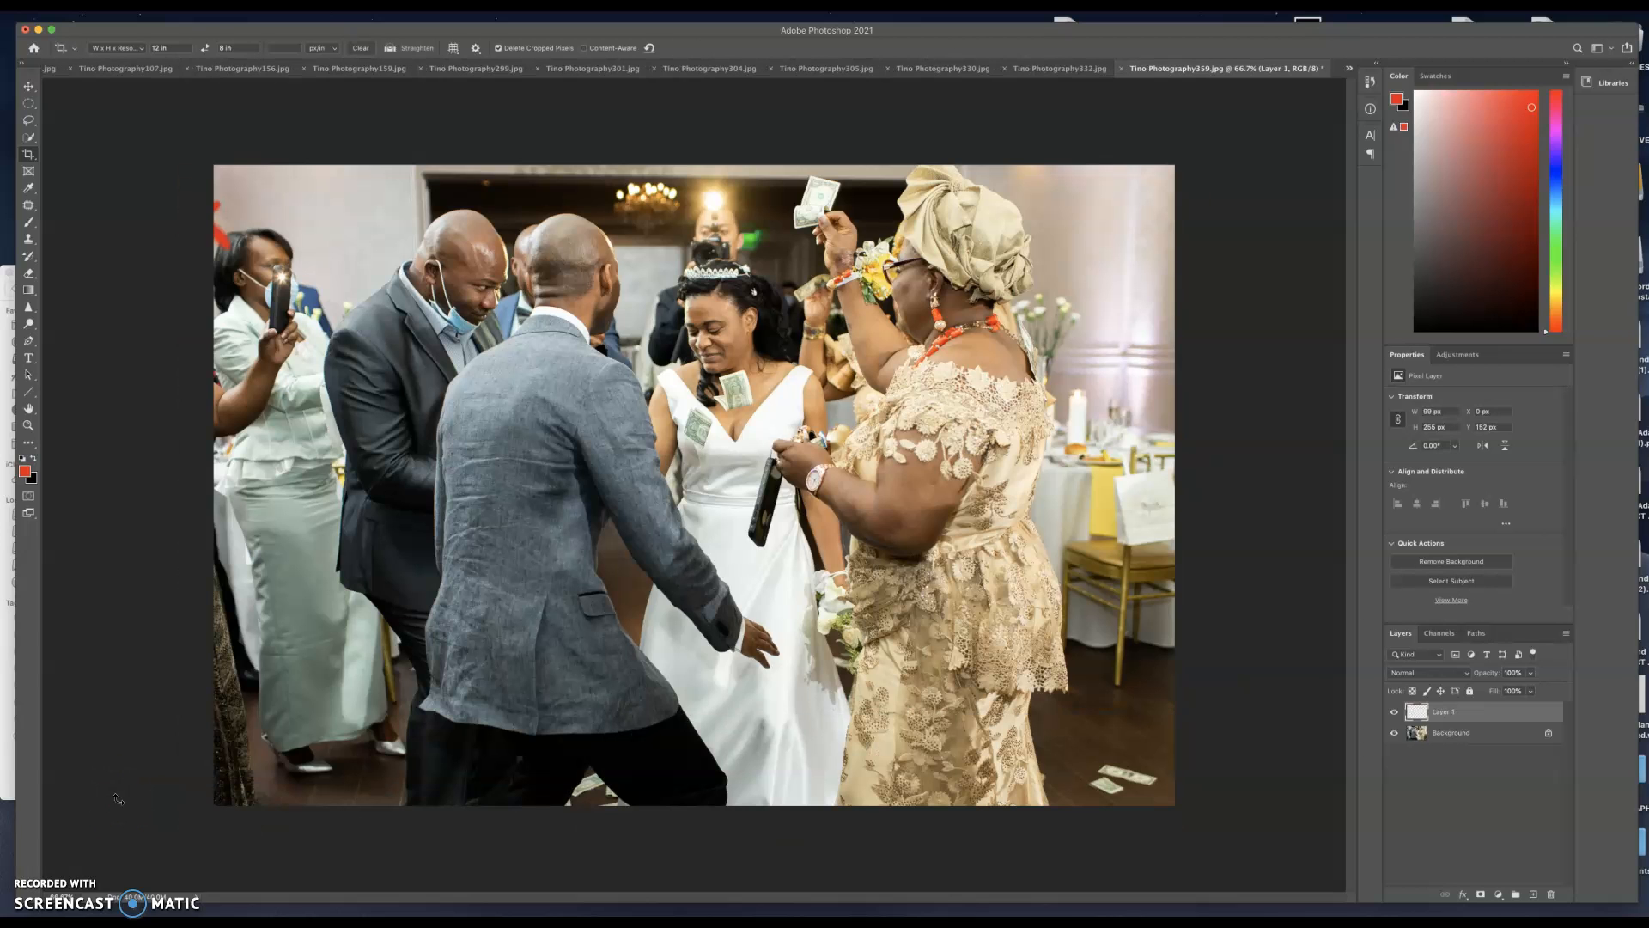
pyautogui.click(1394, 712)
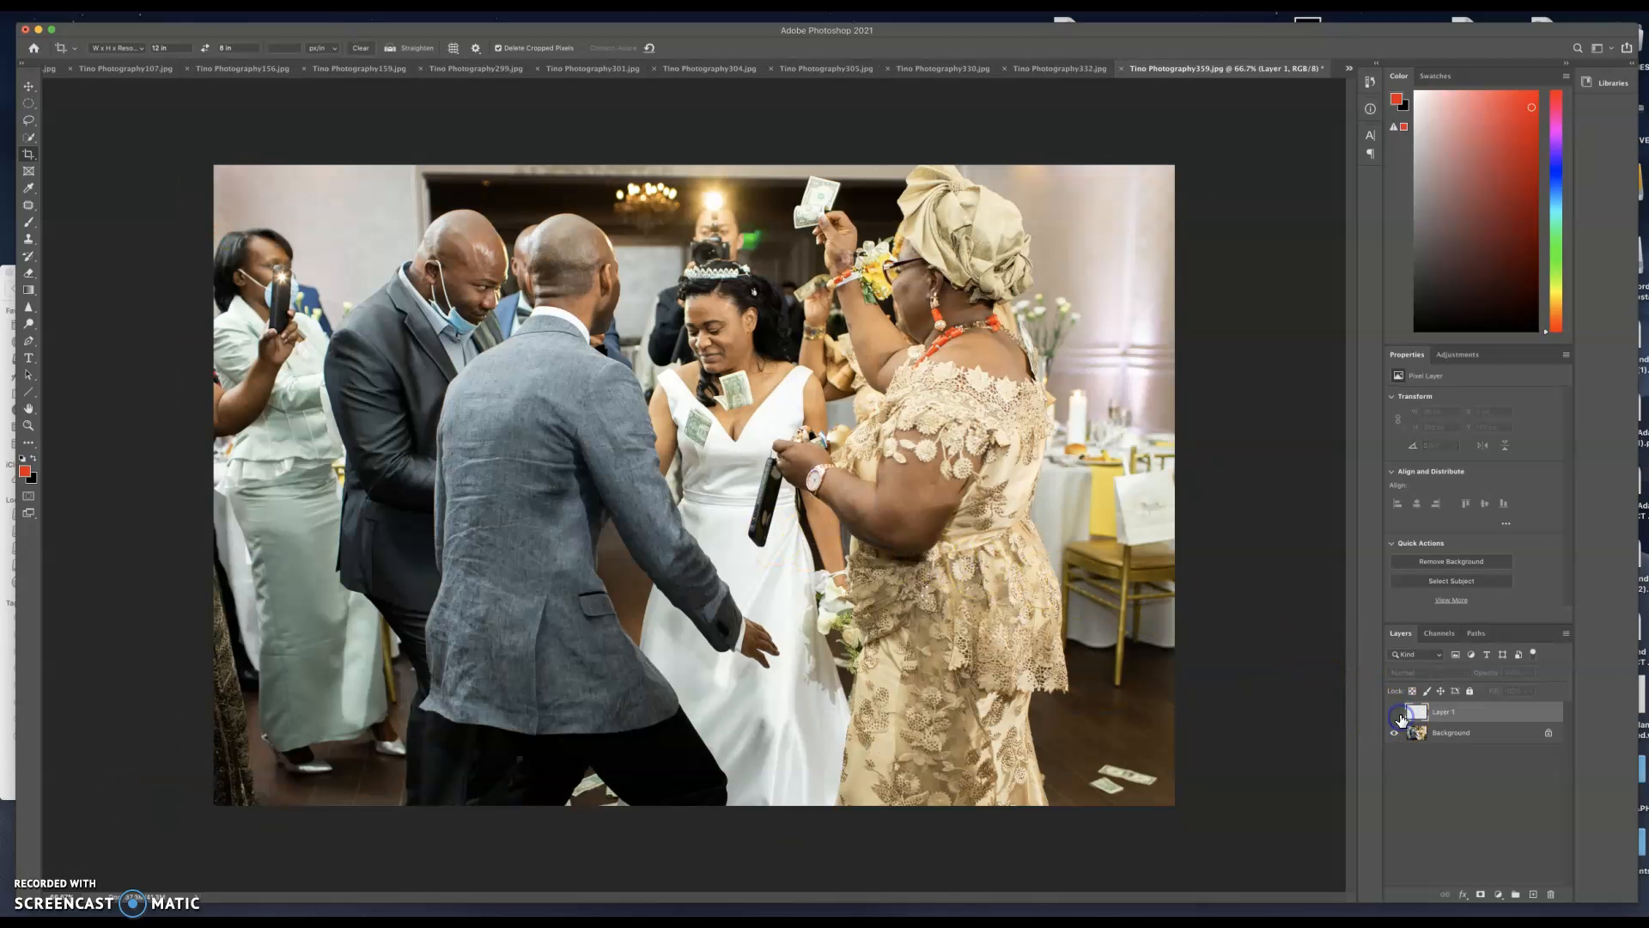
# Go to Tino Photography377.jpg and try to crop away the ceiling strip marked with a red cross
pyautogui.hotkey('ctrl', 'Tab')
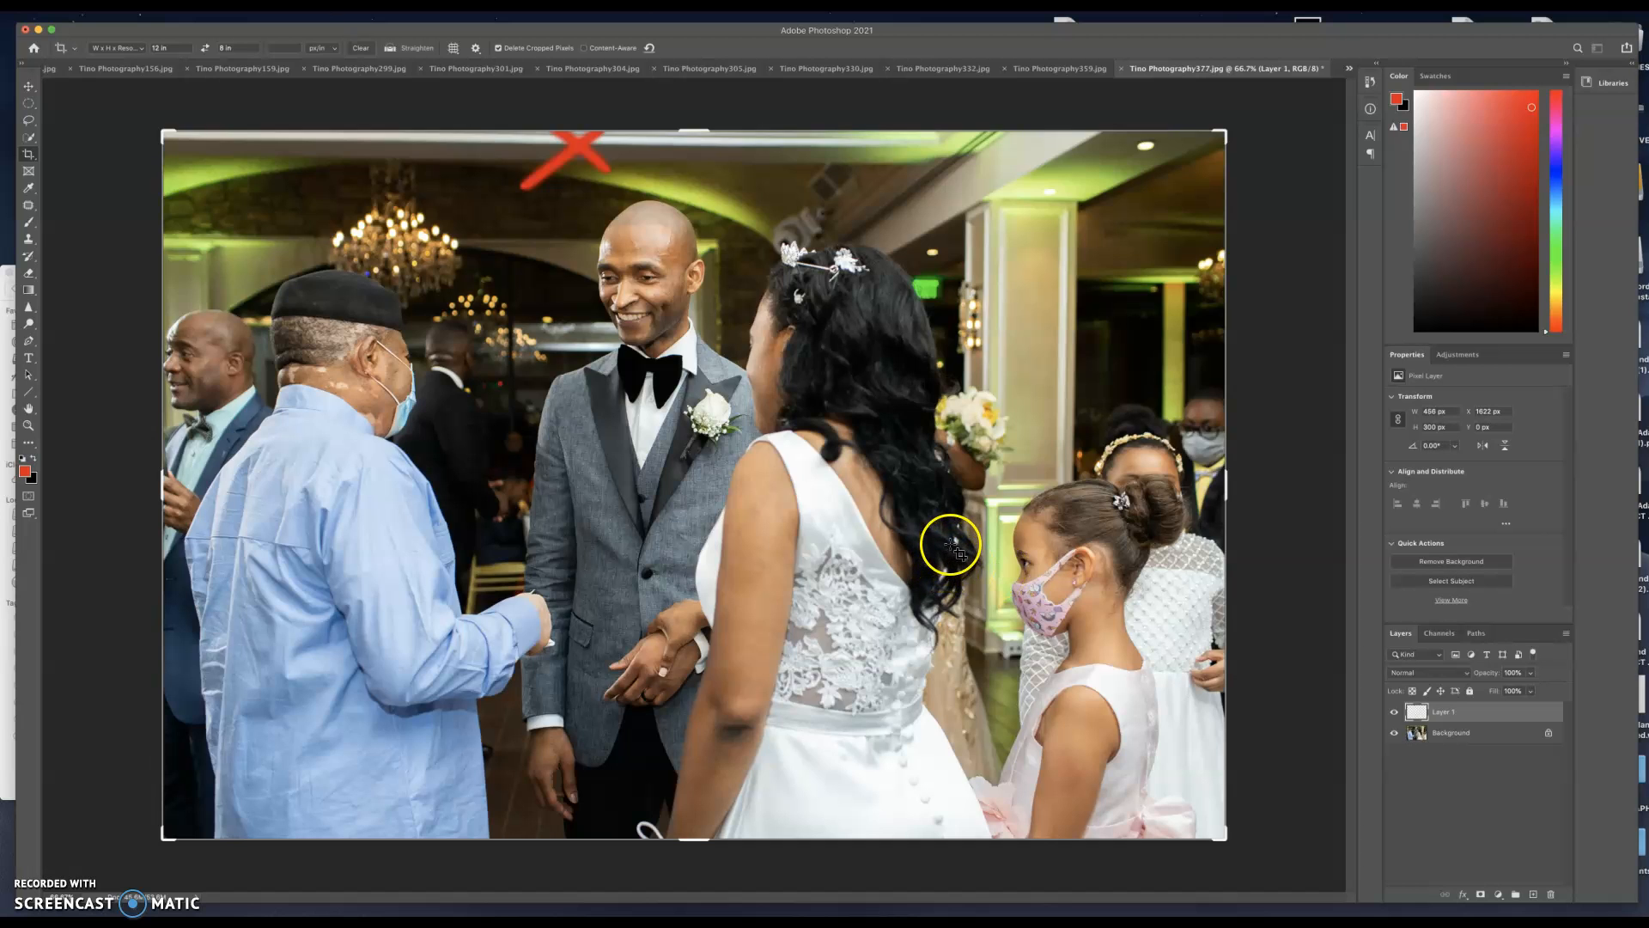
pyautogui.moveTo(167, 139); pyautogui.dragTo(169, 150)
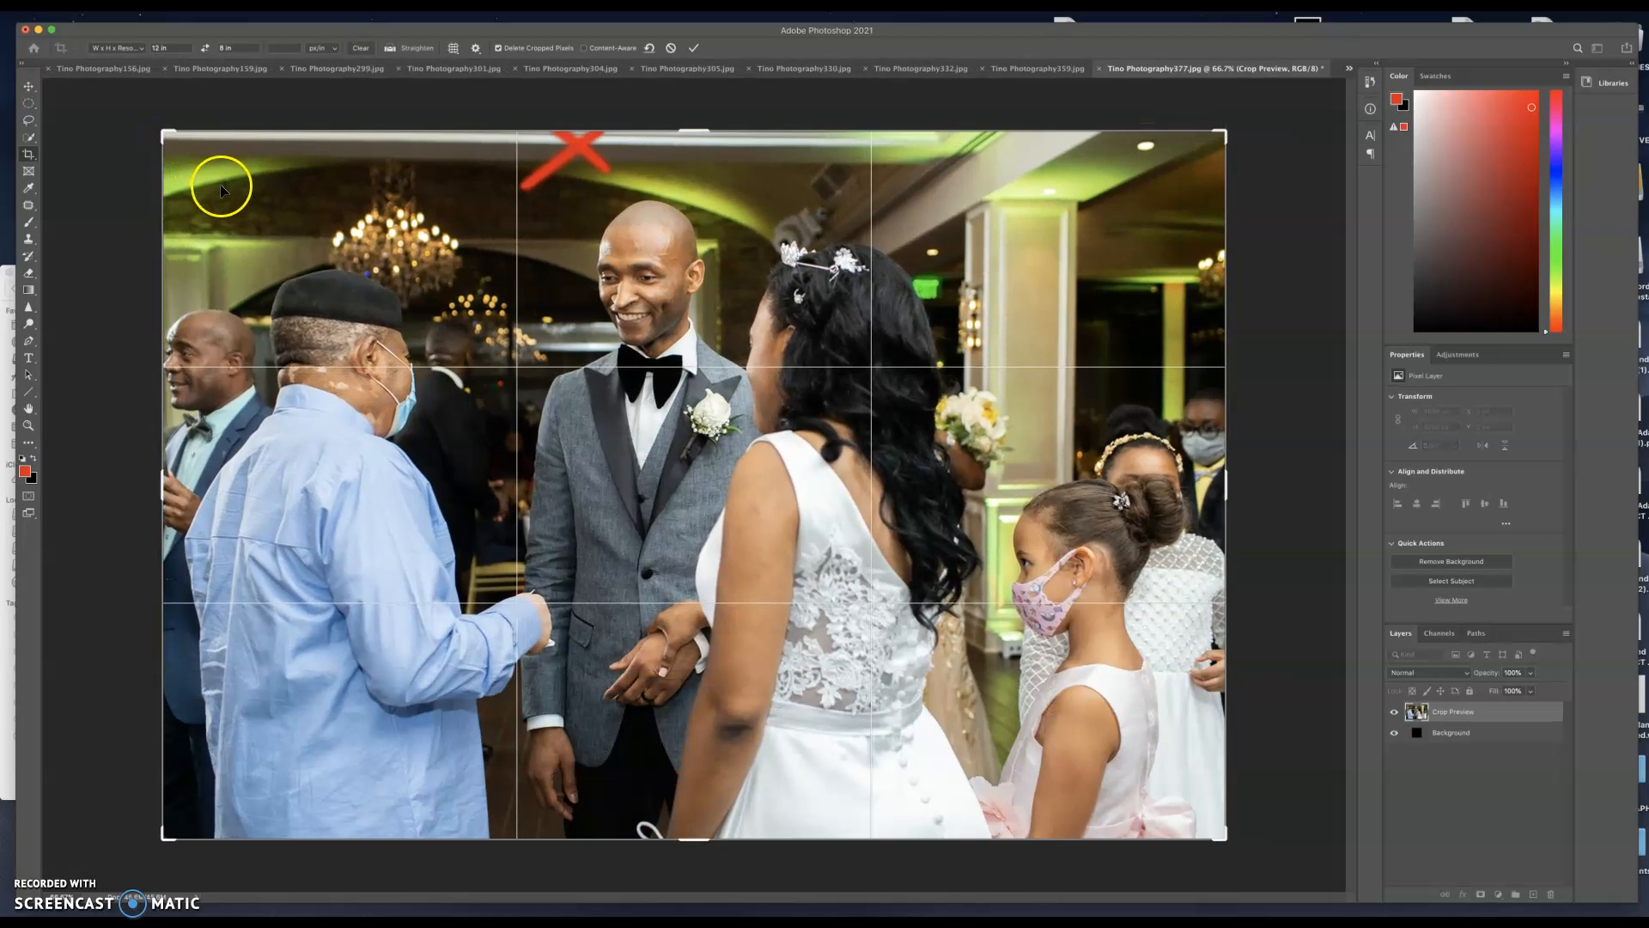
pyautogui.moveTo(1220, 136); pyautogui.dragTo(1234, 140)
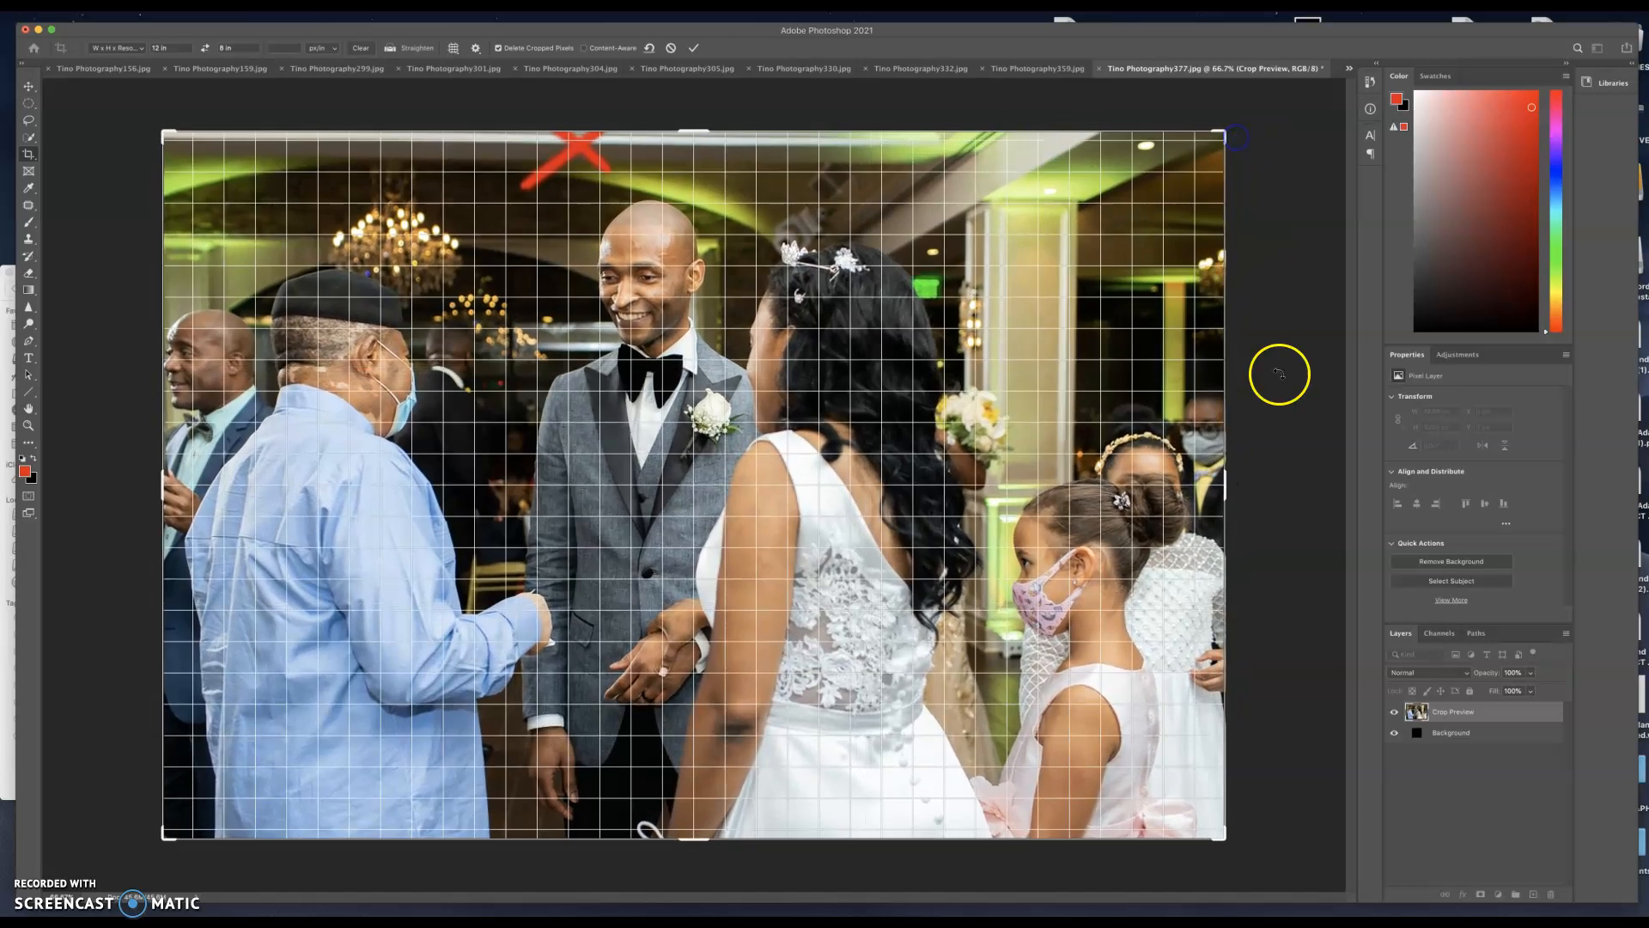
pyautogui.click(1453, 718)
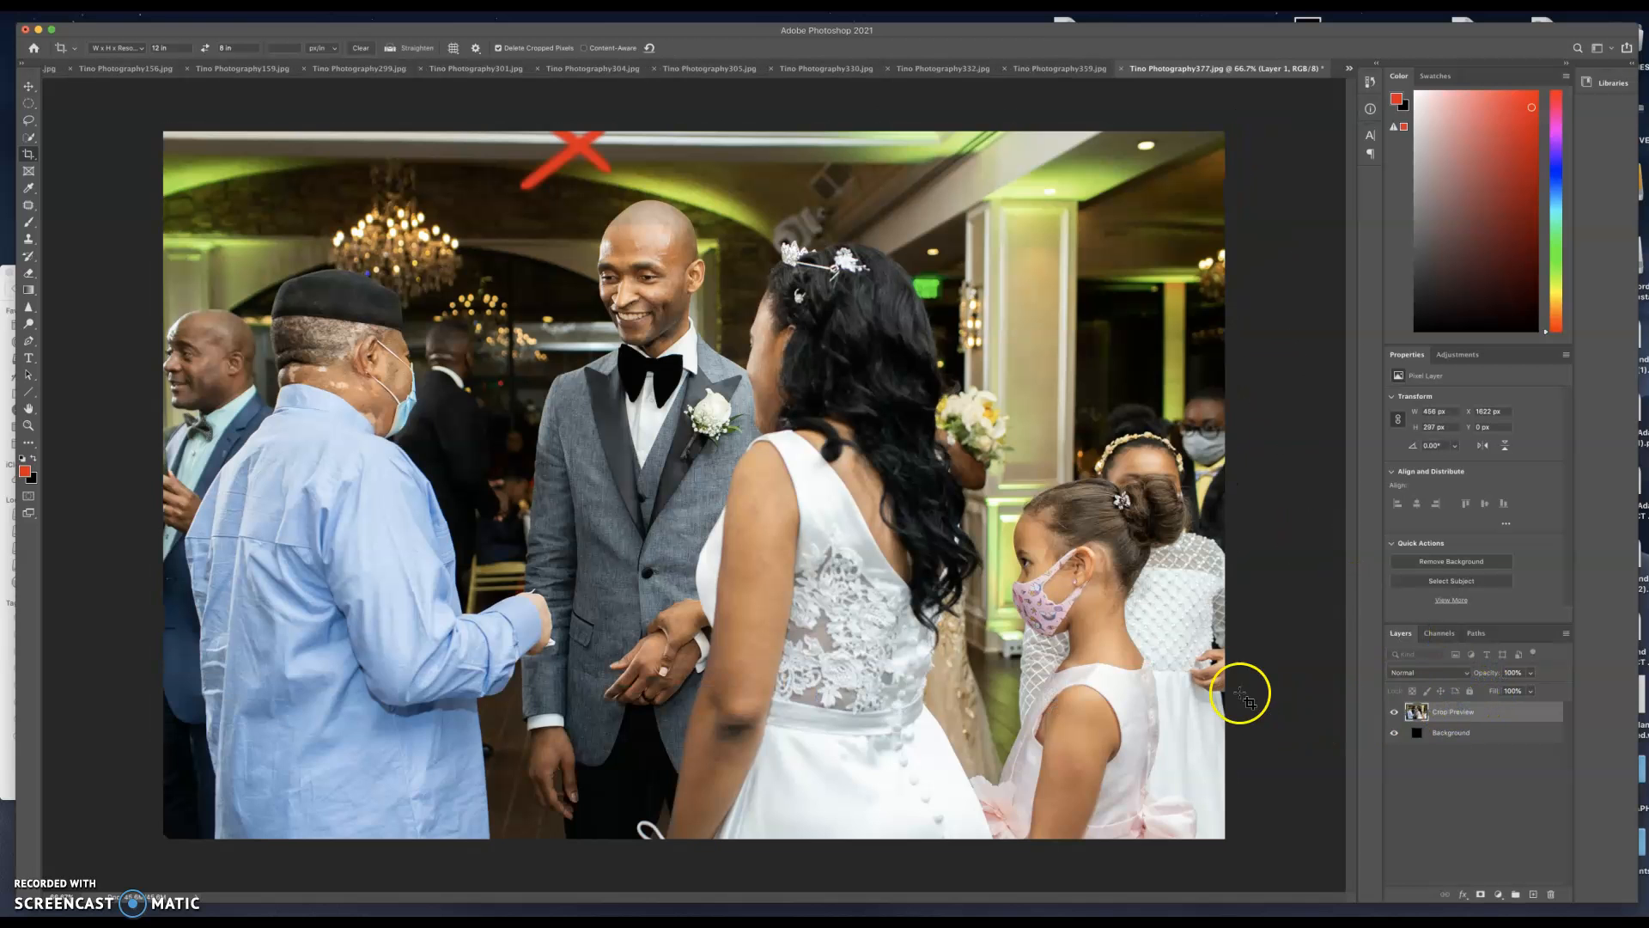
# Brush a red cross on Layer 1 over the hand at the photo's right edge
pyautogui.press('b')
pyautogui.moveTo(1219, 654); pyautogui.dragTo(1161, 703)
pyautogui.moveTo(1190, 654); pyautogui.dragTo(1220, 695)
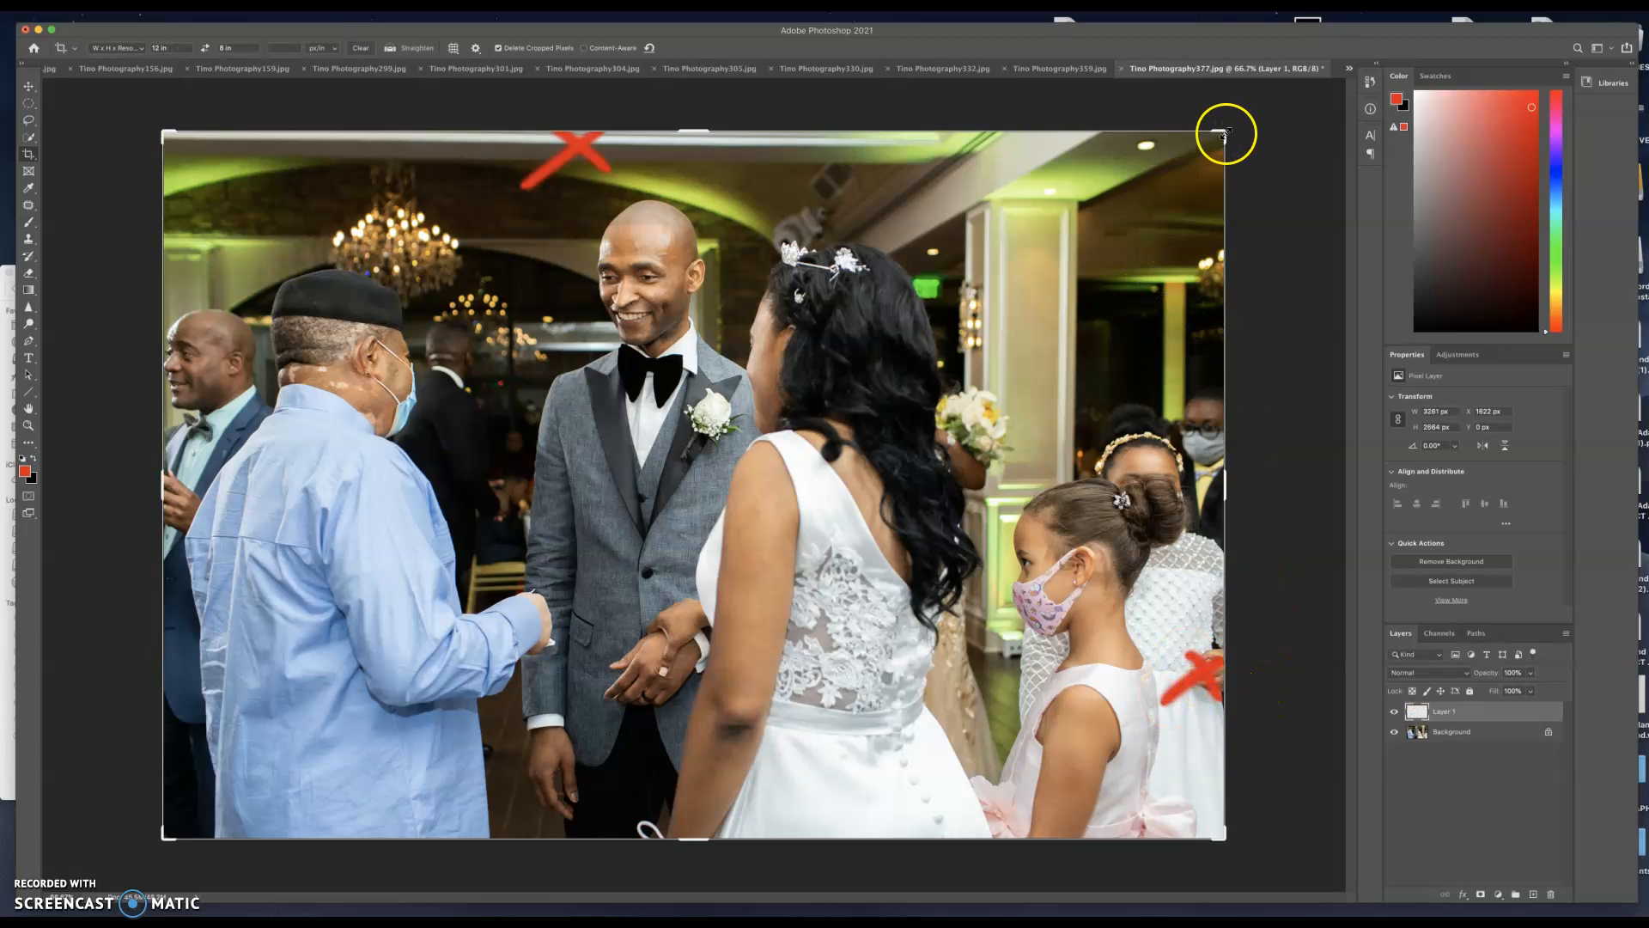
# Crop Tino Photography377.jpg to 12 by 8 in, trimming the ceiling strip at the top and the hand at the right edge
pyautogui.press('c')
pyautogui.moveTo(1226, 132); pyautogui.dragTo(1208, 143)
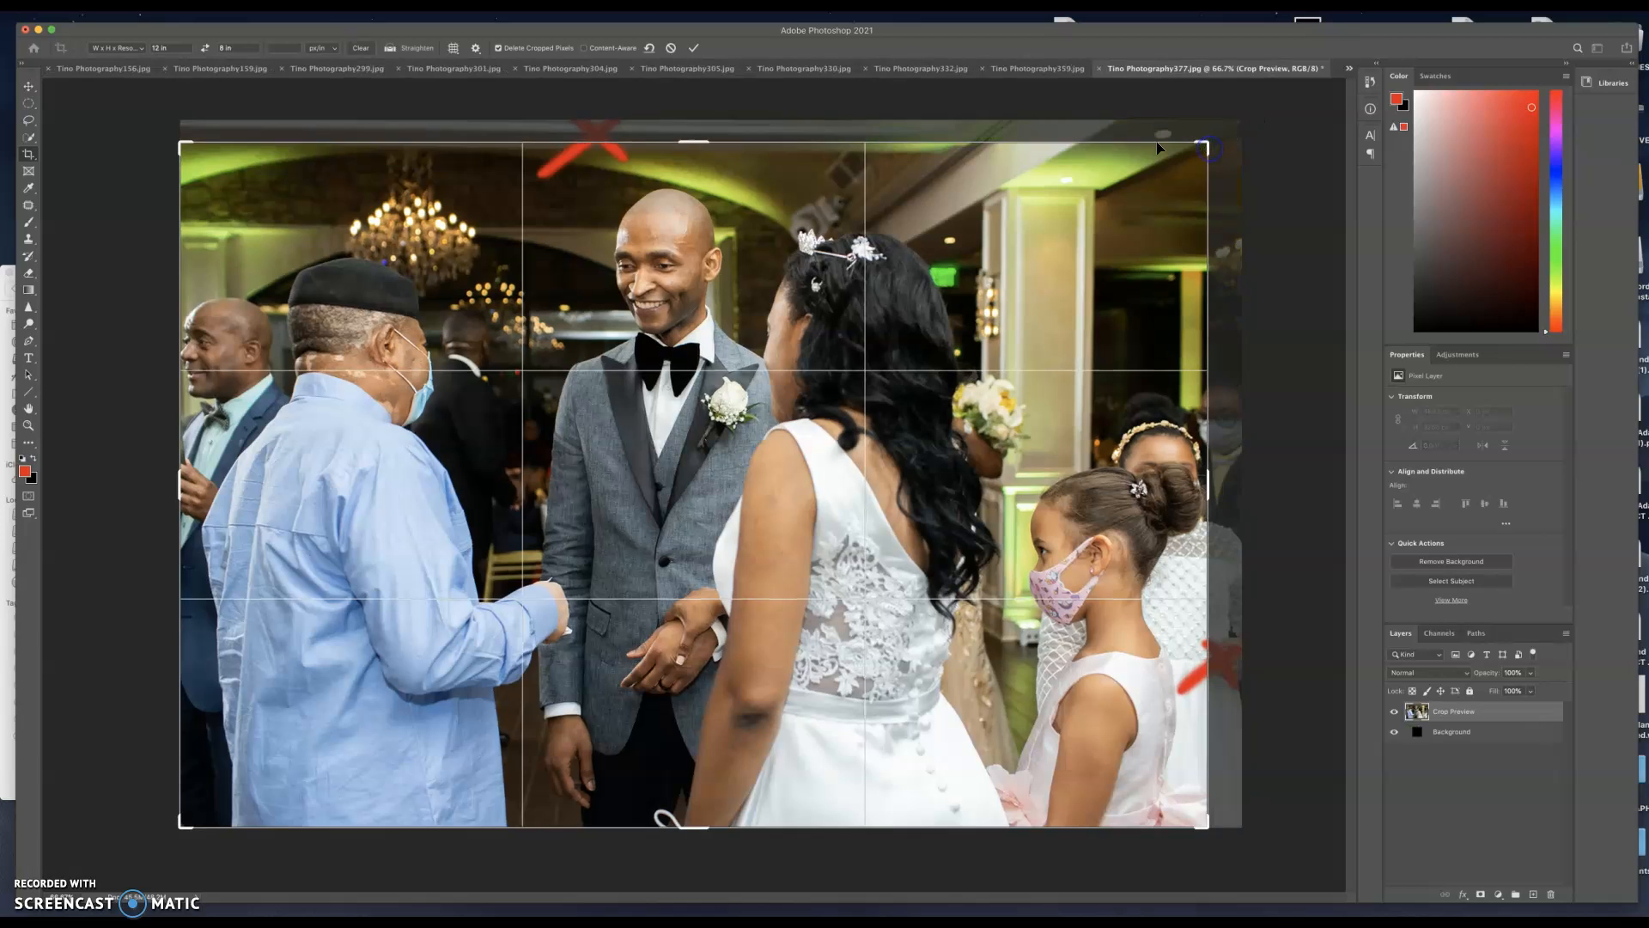
pyautogui.press('Return')
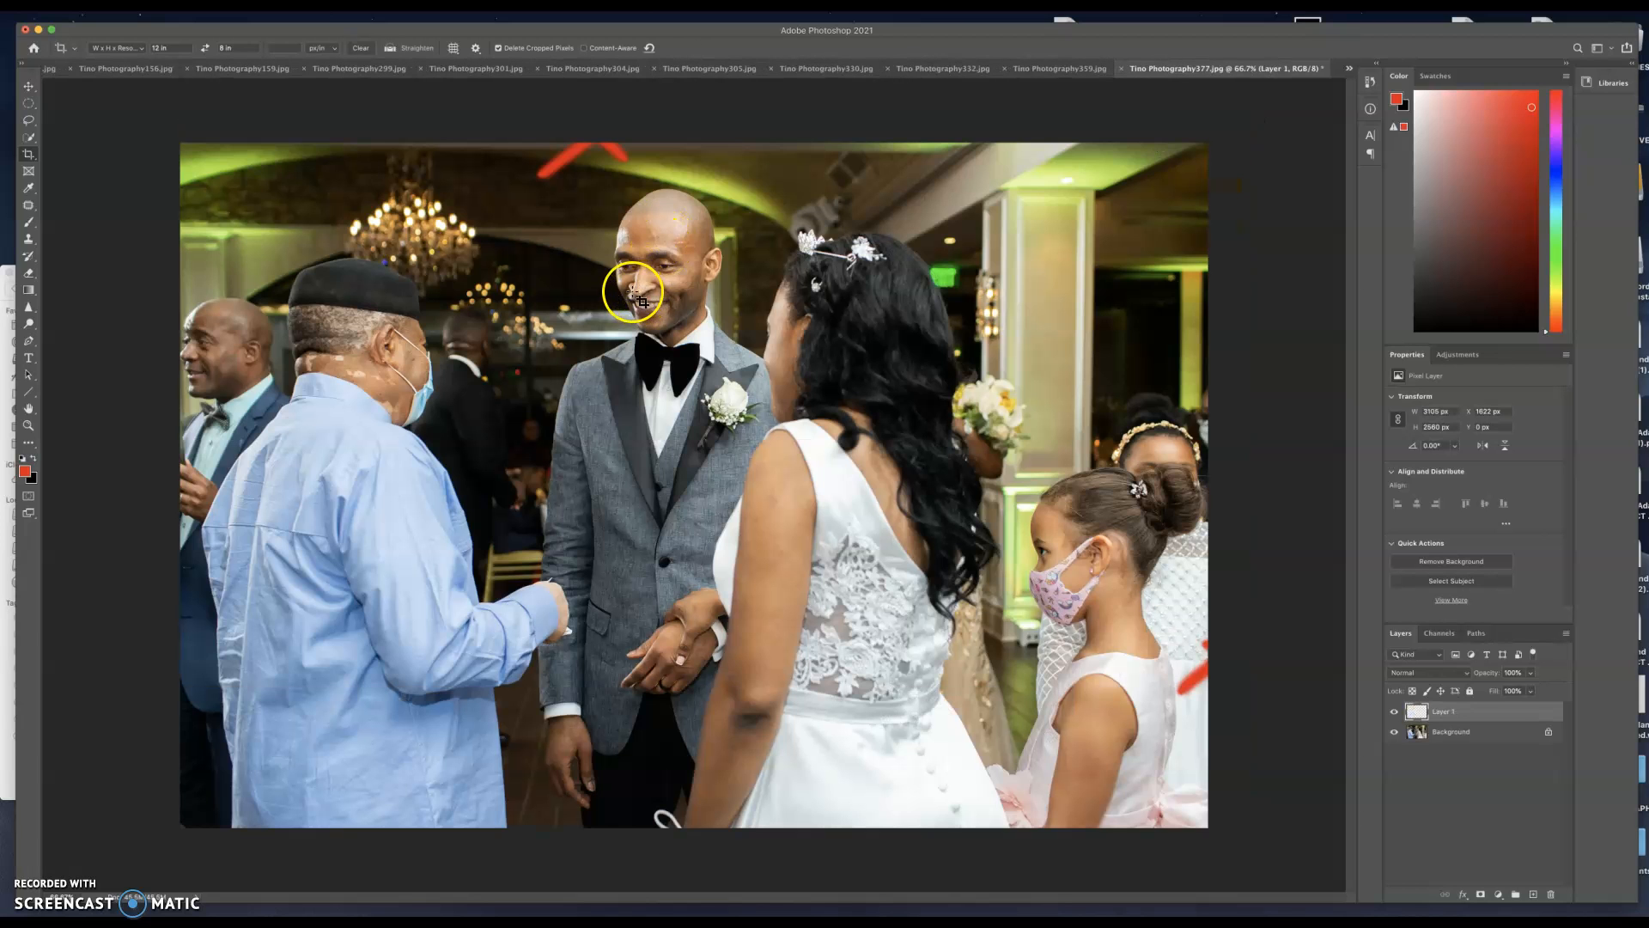
# Go to Tino Photography398.jpg, swap the crop size to 8 by 12 in and select the Background layer
pyautogui.hotkey('ctrl', 'Tab')
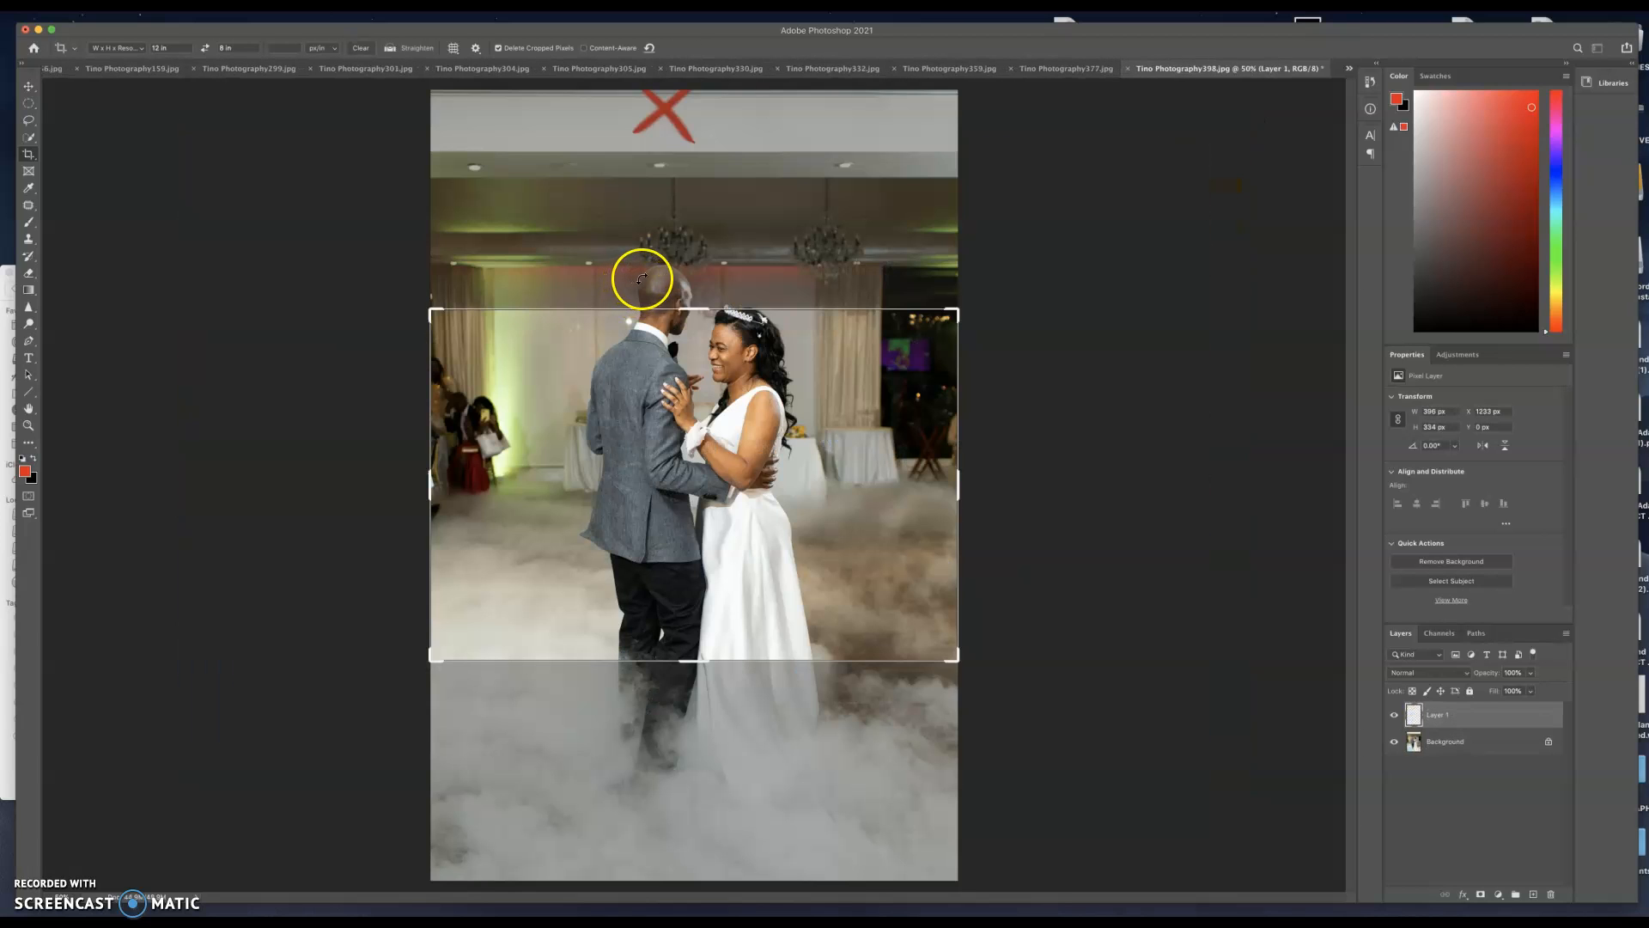
pyautogui.click(204, 48)
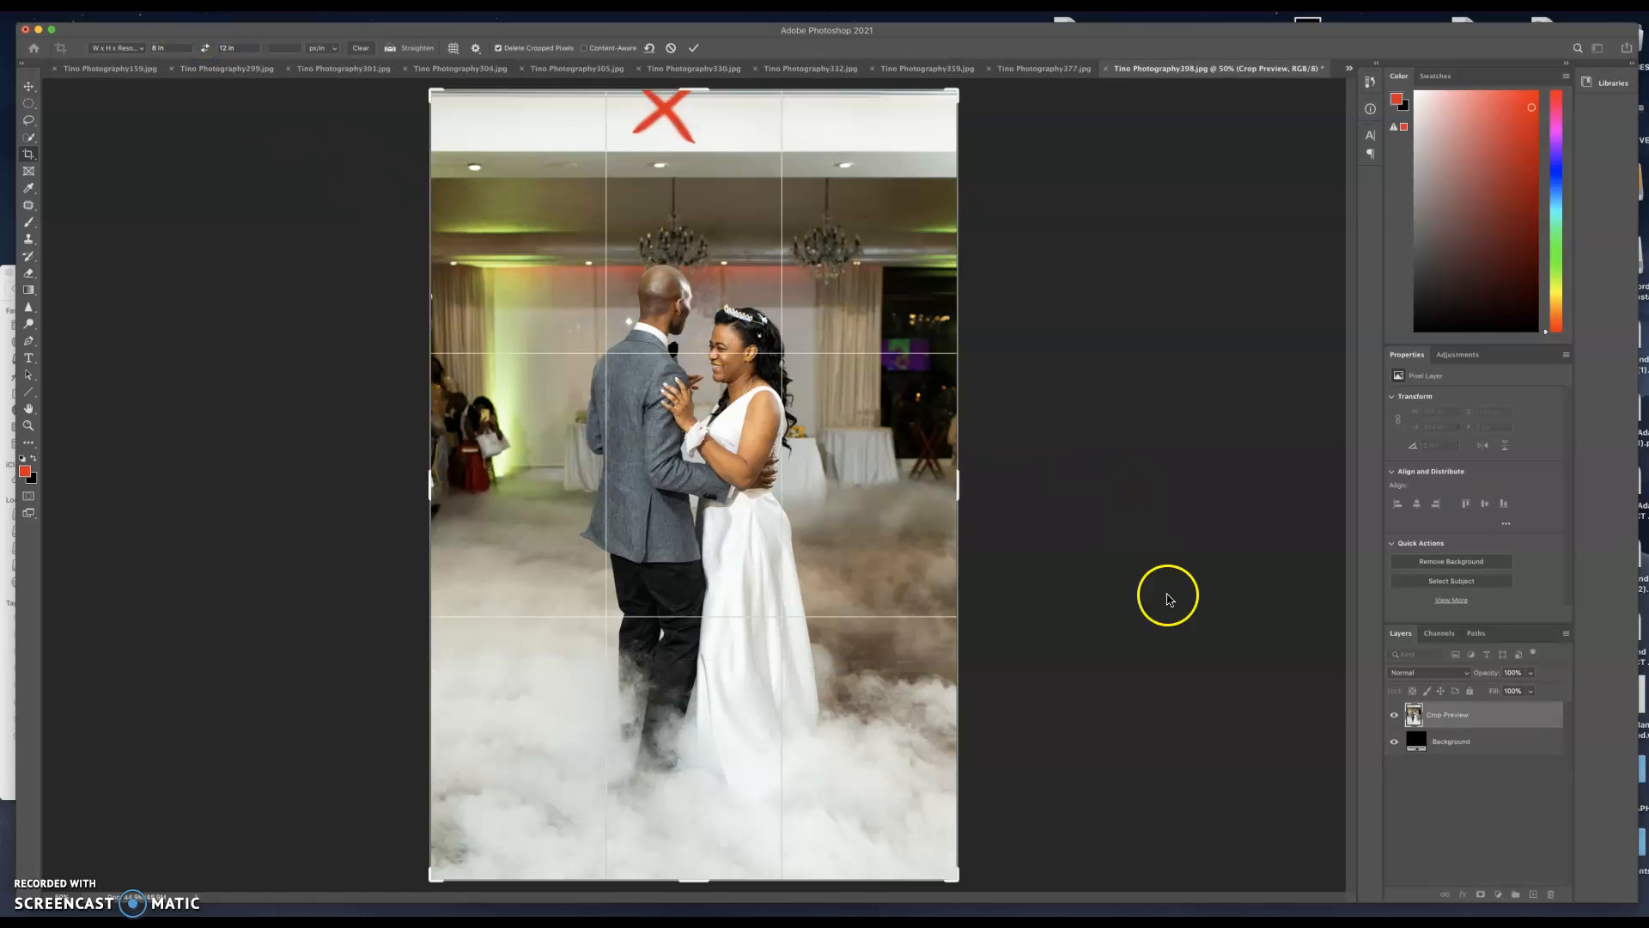
pyautogui.click(1400, 718)
pyautogui.click(1398, 718)
pyautogui.click(1394, 719)
pyautogui.click(1391, 722)
pyautogui.click(1389, 723)
pyautogui.click(1445, 744)
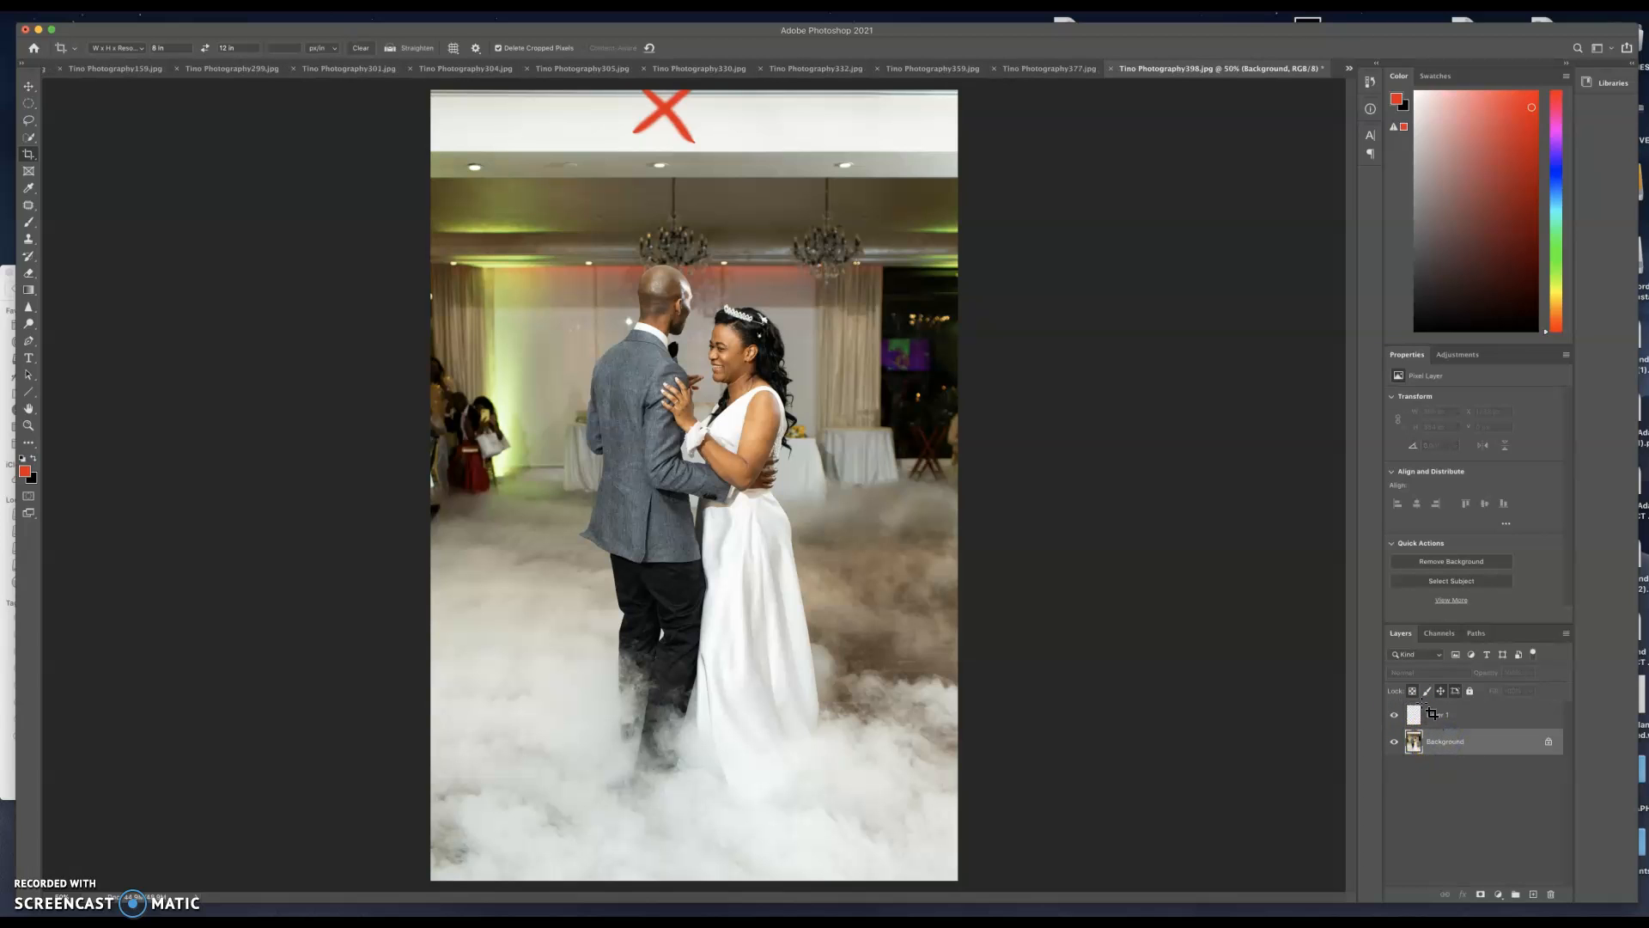
# Go through Tino Photography400.jpg and Tino Photography408.jpg to check the ceiling areas marked with red crosses
pyautogui.press('Tab')
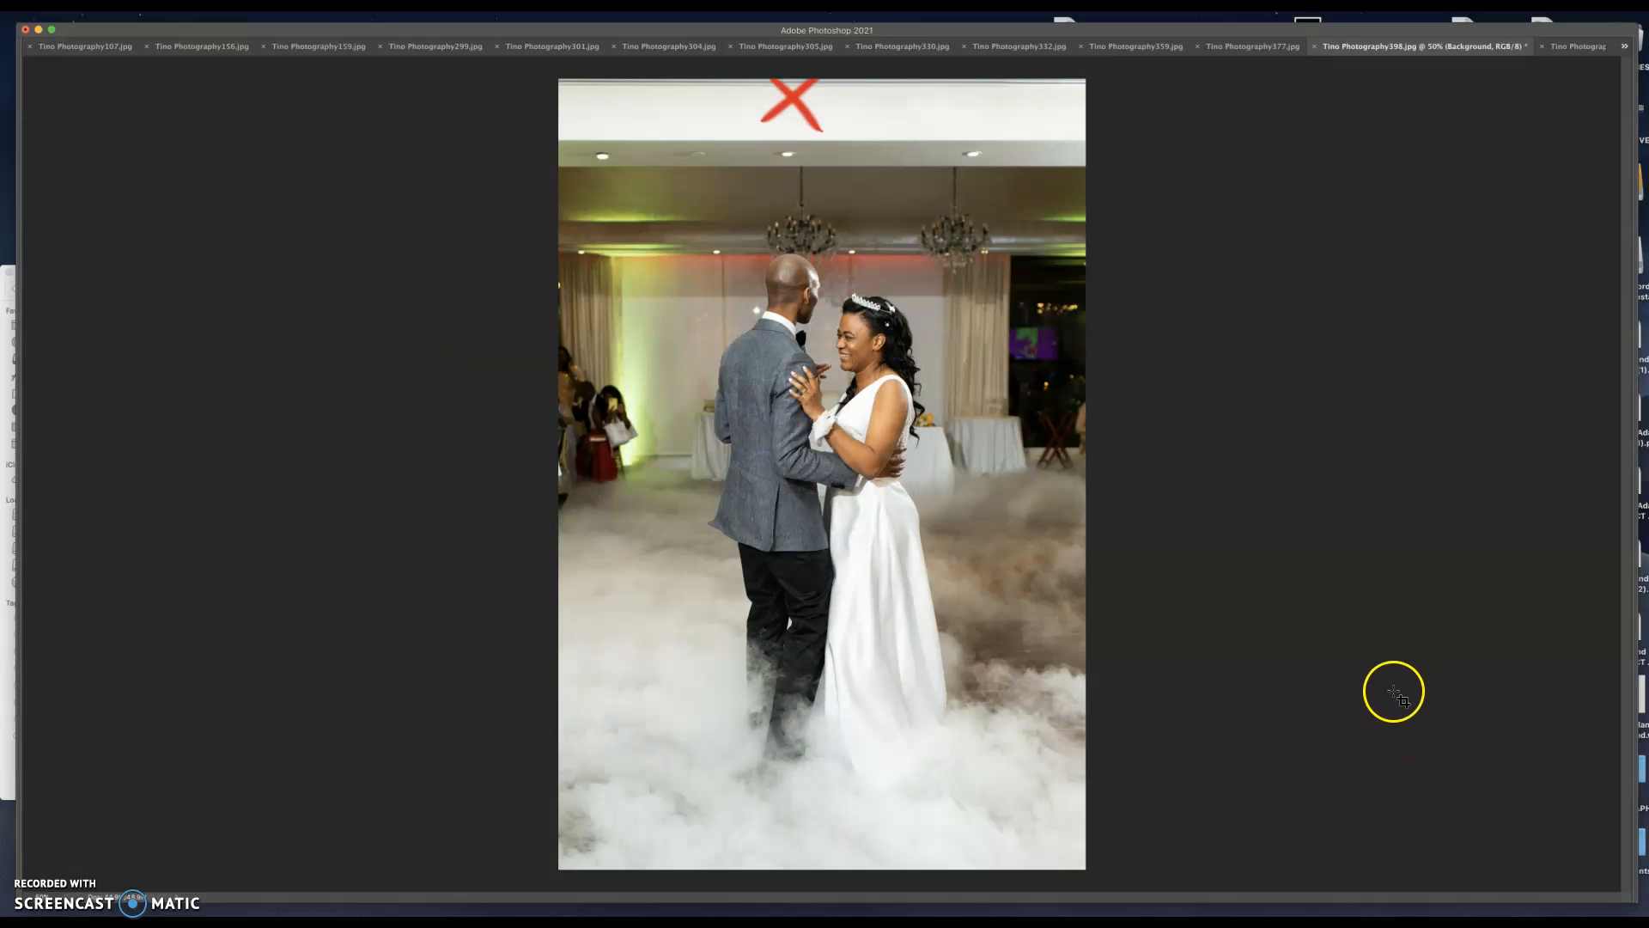
pyautogui.press('Tab')
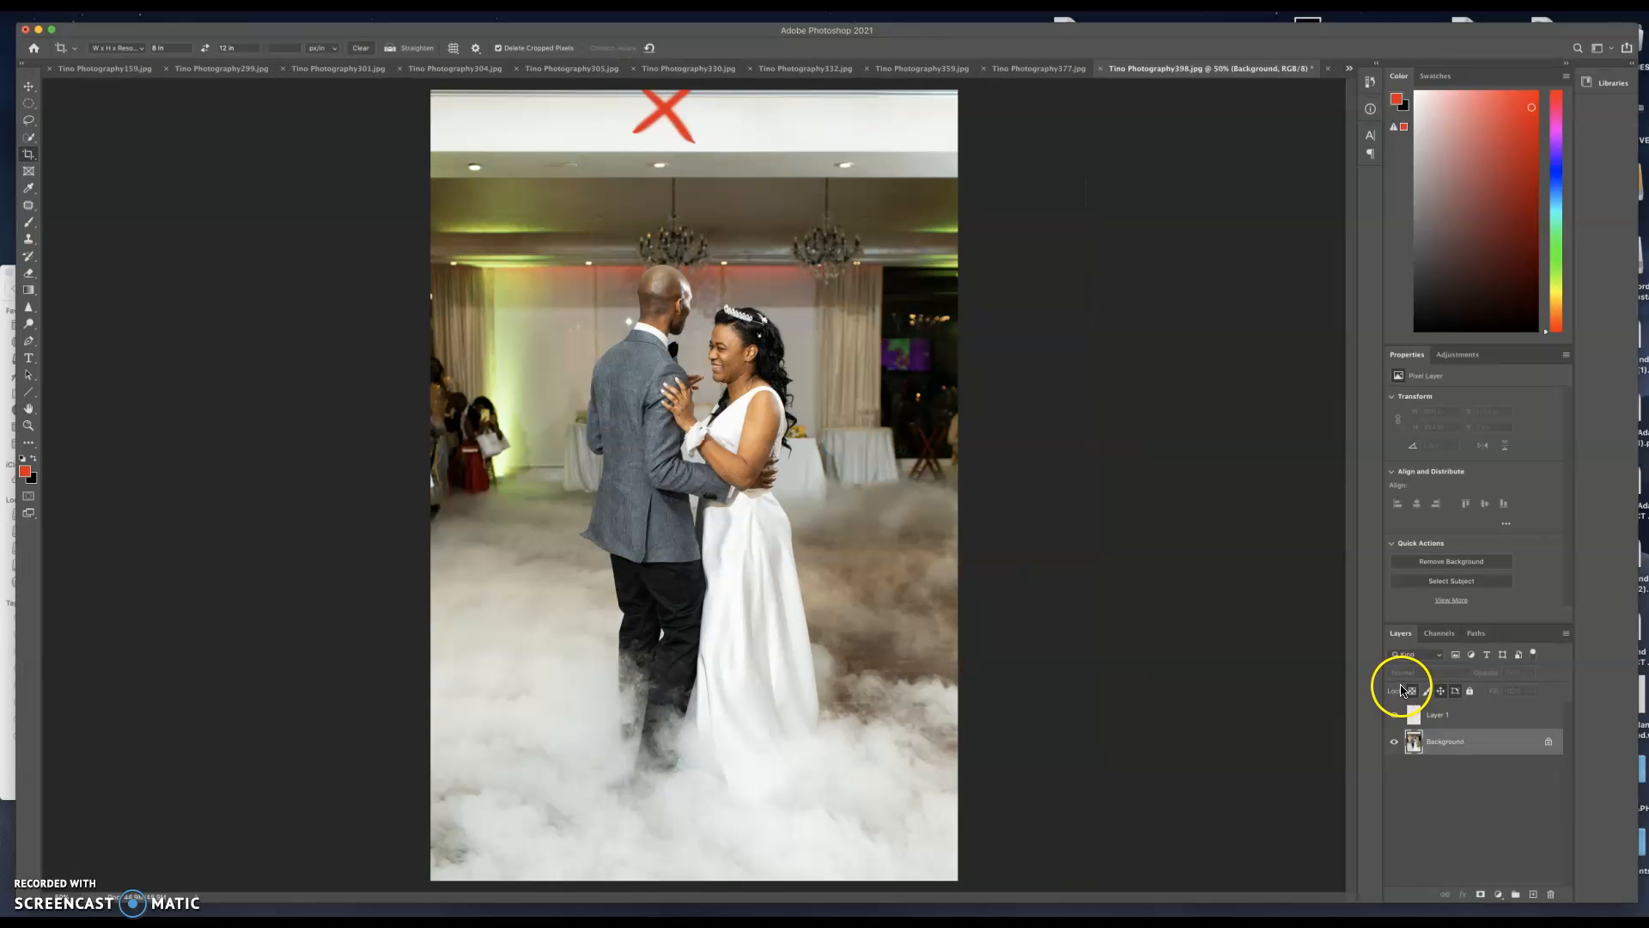
pyautogui.hotkey('ctrl', 'Tab')
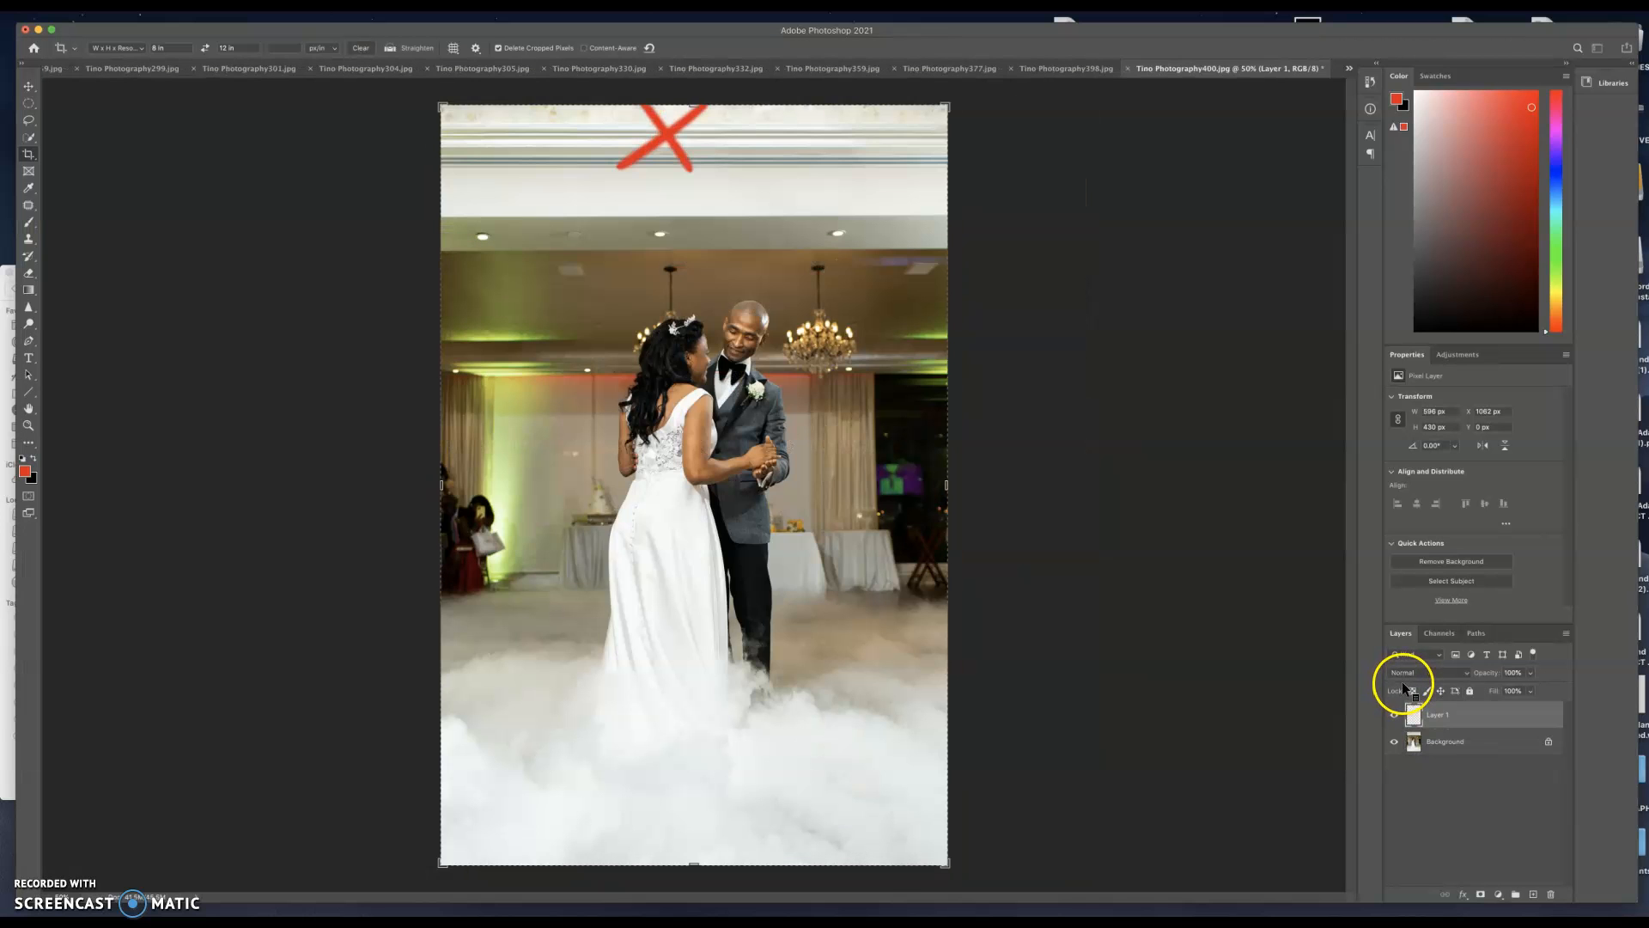
pyautogui.hotkey('ctrl', 'Tab')
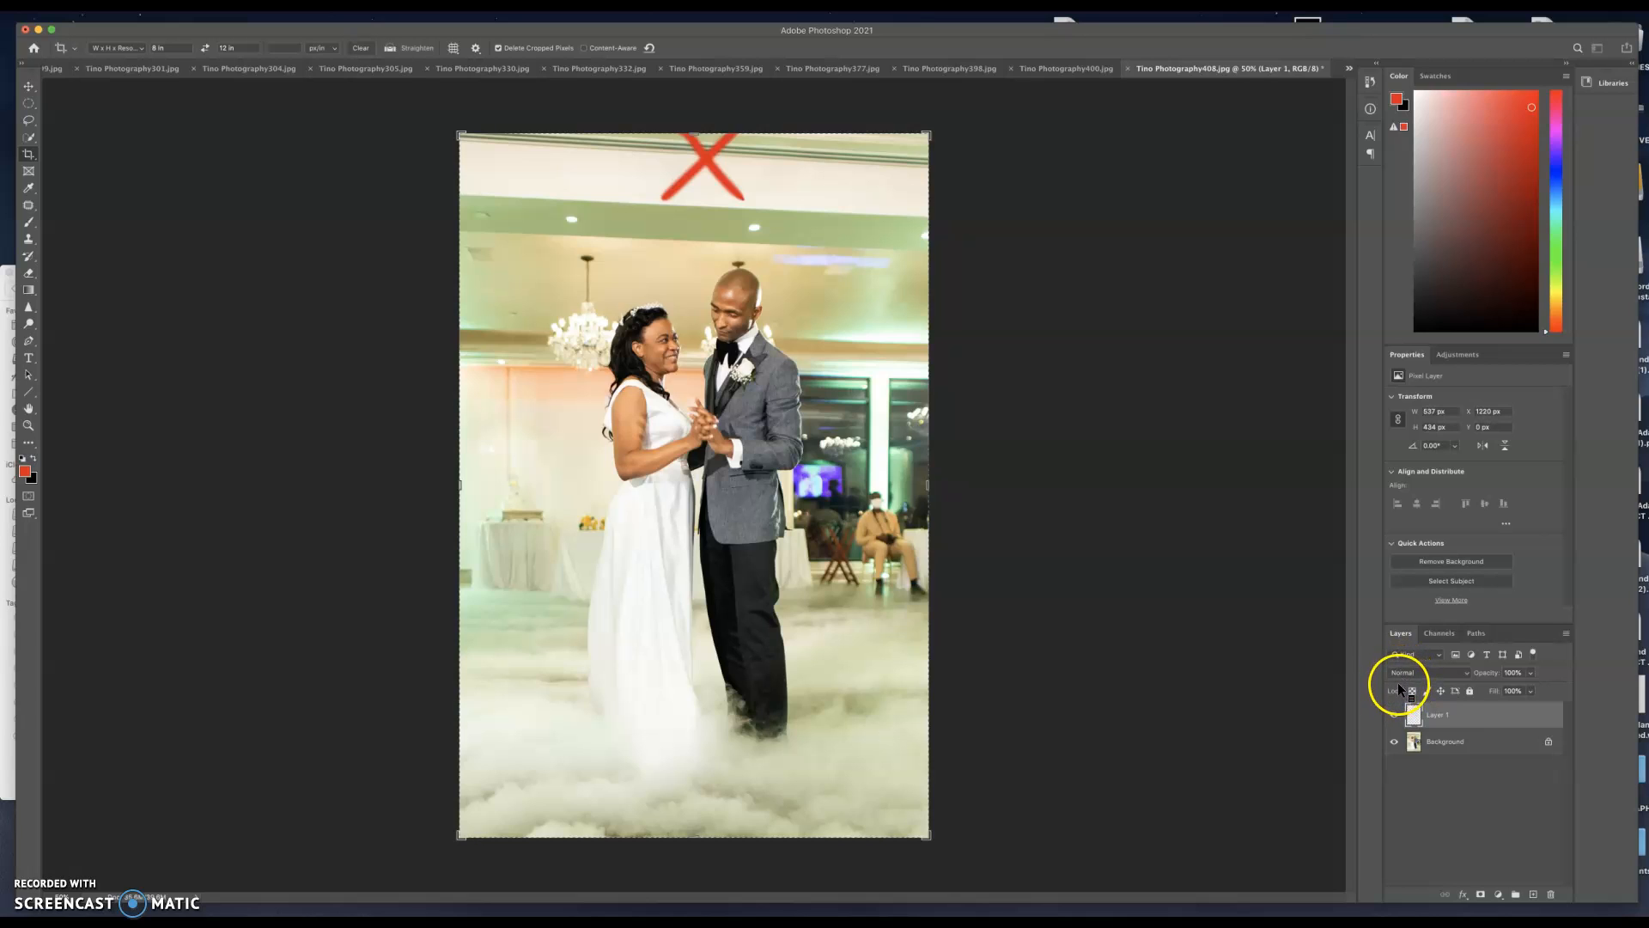
# Go to Tino Photography415.jpg, crop to 12 by 8 in by trimming the curtain at the left edge and the top, and hide Layer 1
pyautogui.hotkey('ctrl', 'Tab')
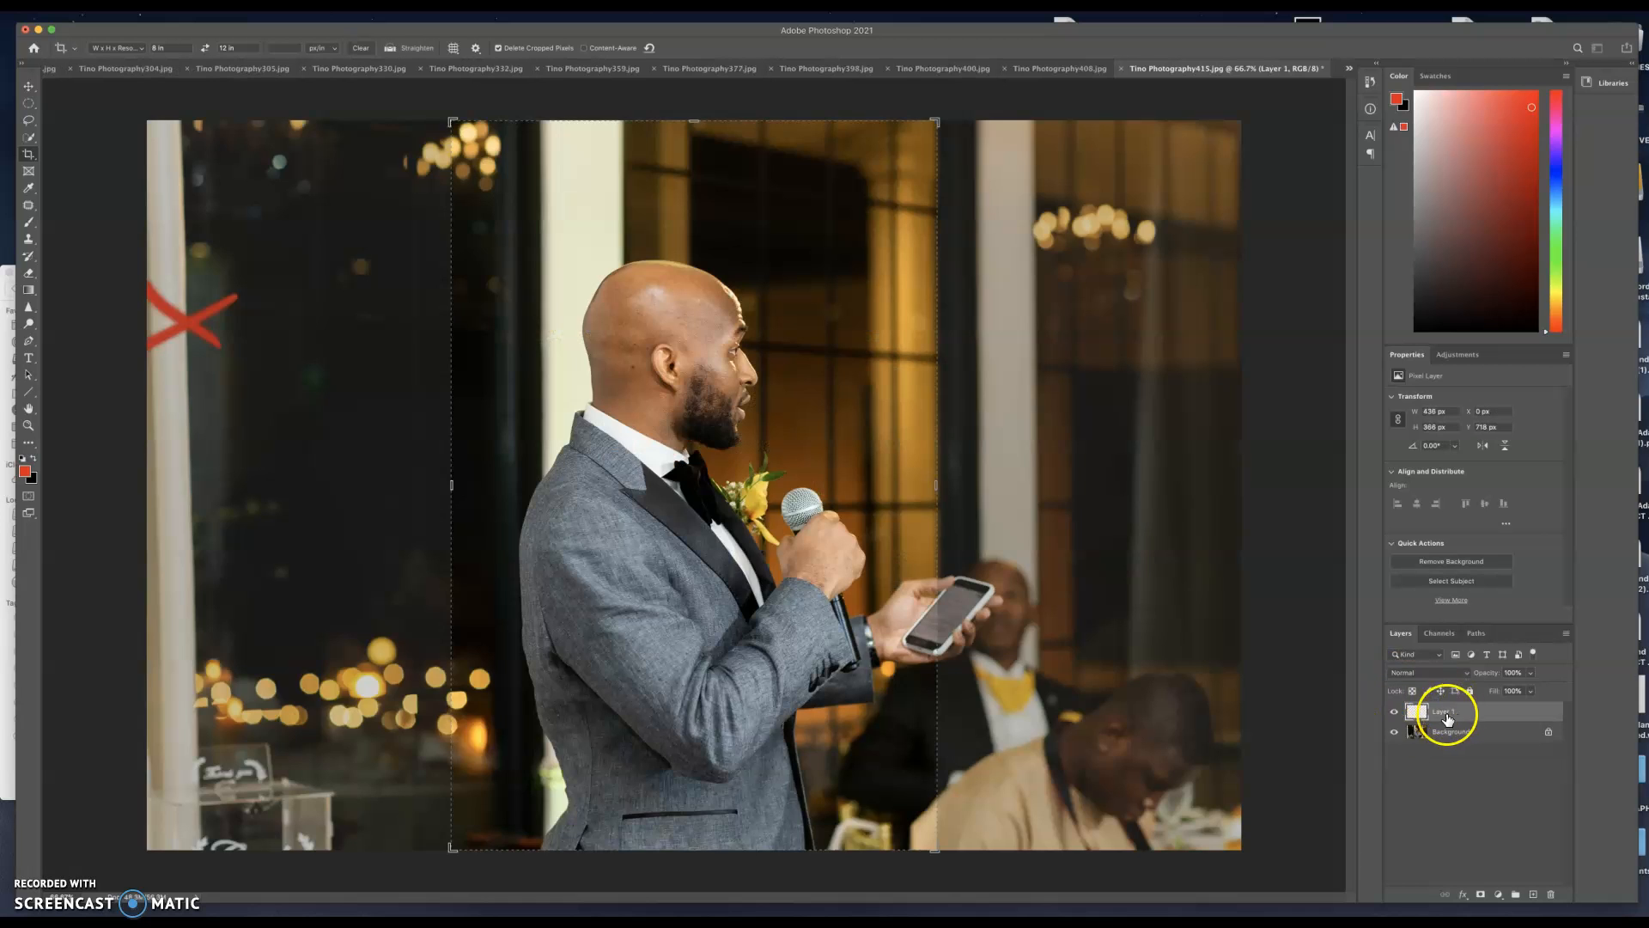
pyautogui.click(207, 50)
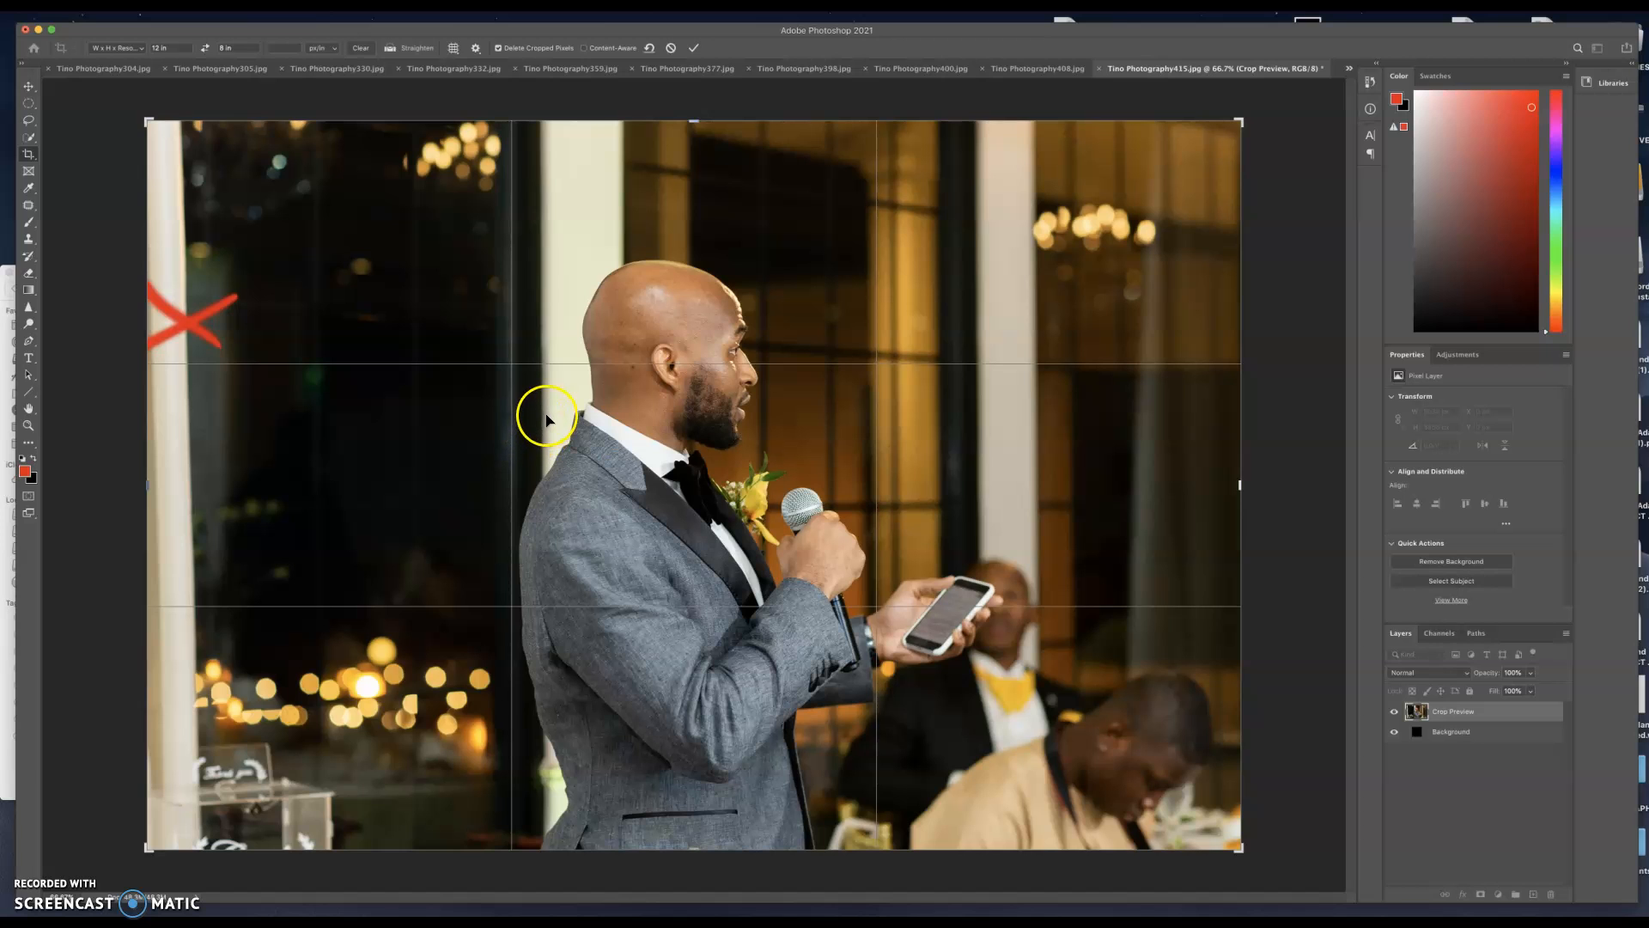
pyautogui.moveTo(148, 123); pyautogui.dragTo(175, 140)
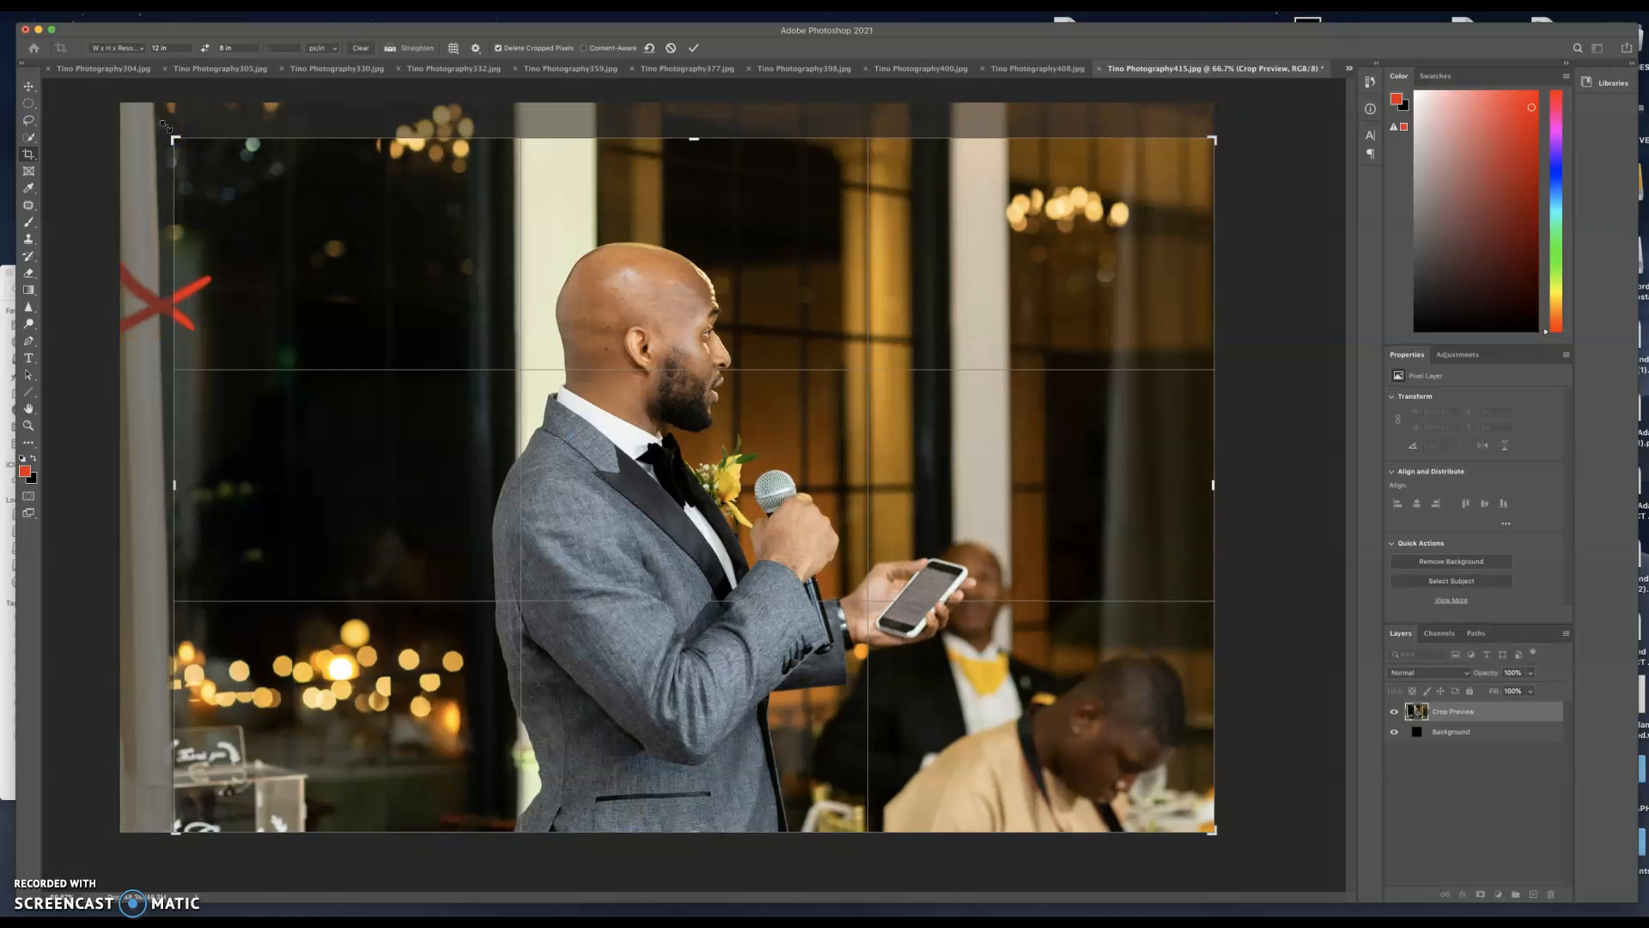
pyautogui.press('Return')
pyautogui.click(1395, 713)
# Go to Tino Photography432.jpg, hide Layer 1 and crop in from the photo's upper-left corner to trim the marked left strip
pyautogui.hotkey('ctrl', 'Tab')
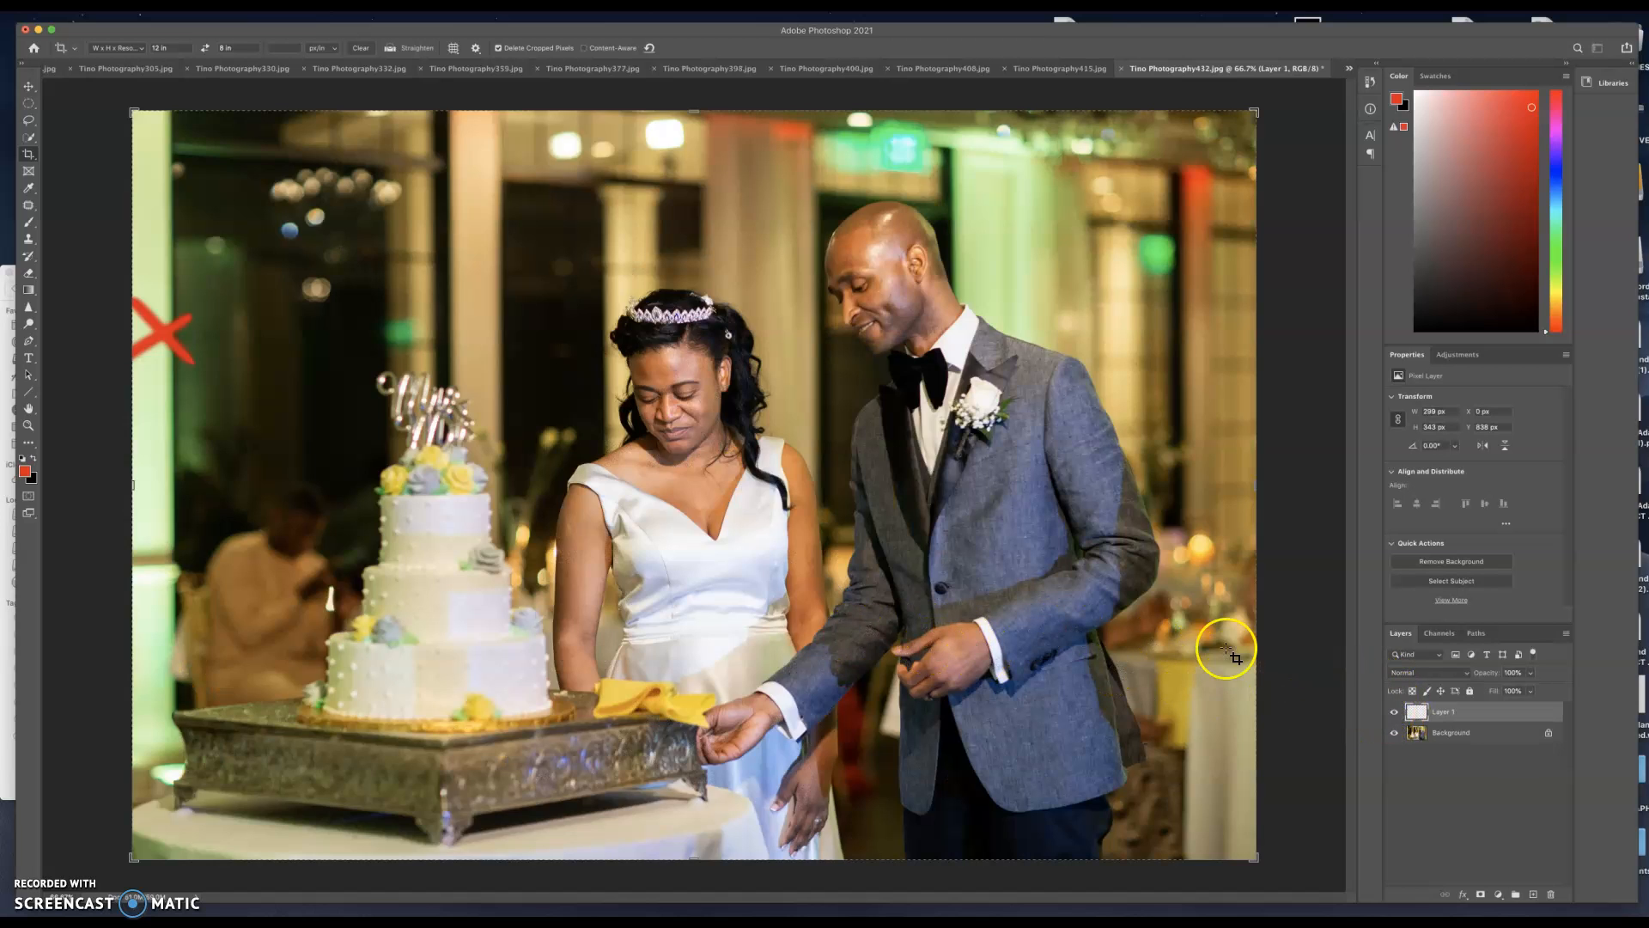
pyautogui.click(1393, 715)
pyautogui.click(147, 134)
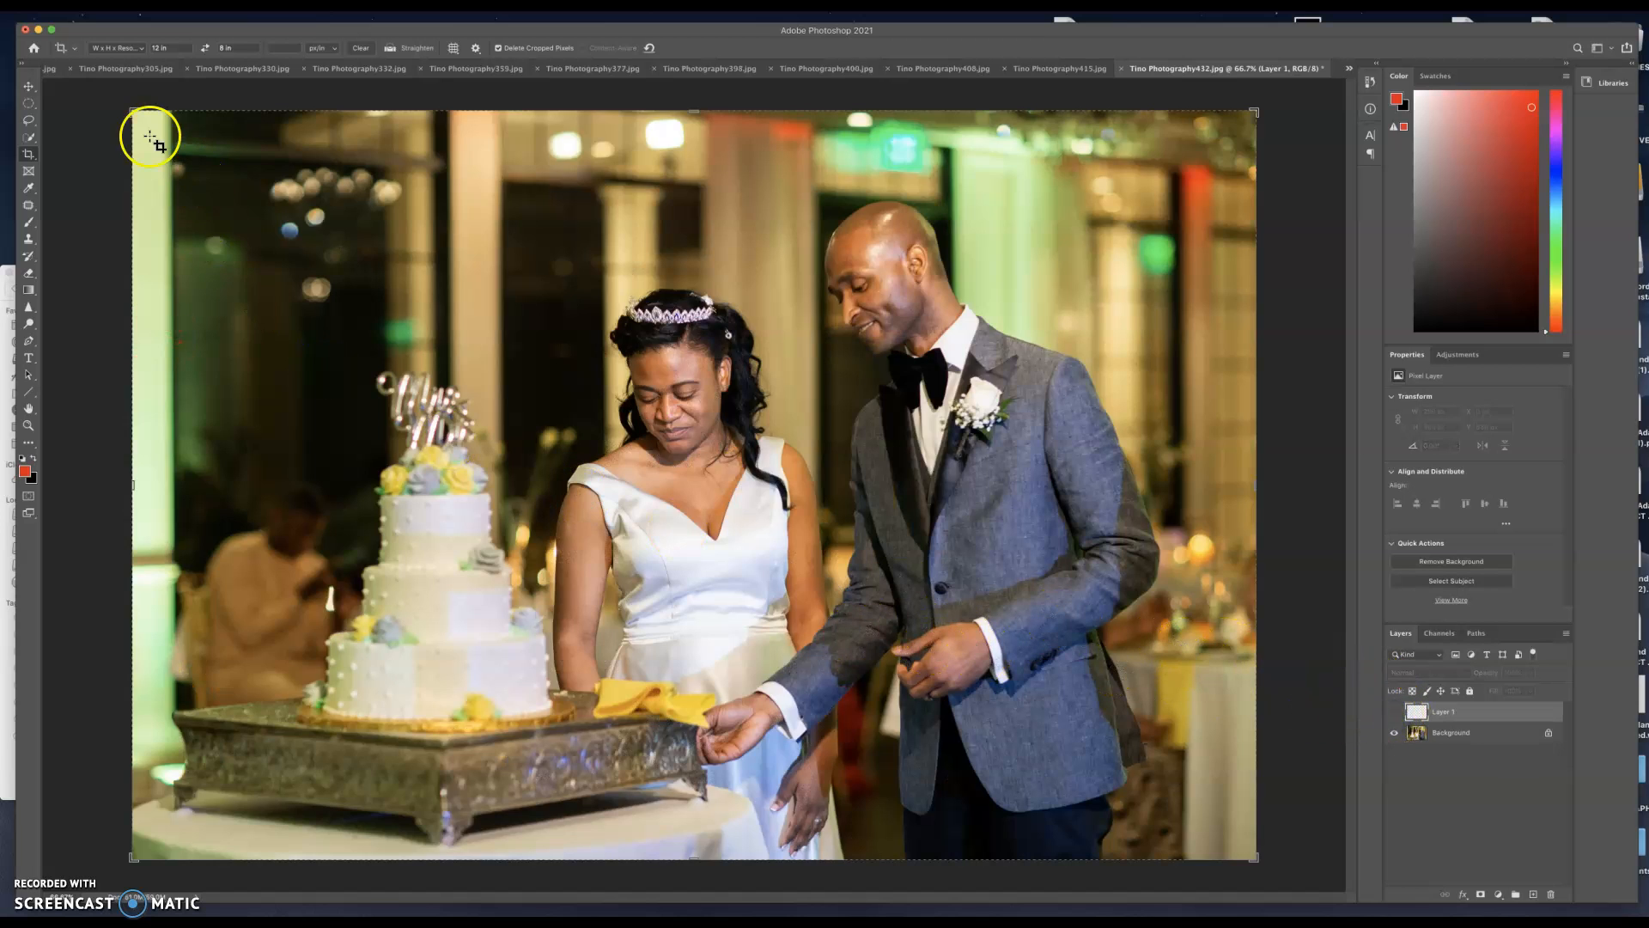
pyautogui.click(147, 132)
pyautogui.moveTo(147, 130); pyautogui.dragTo(146, 133)
pyautogui.press('Return')
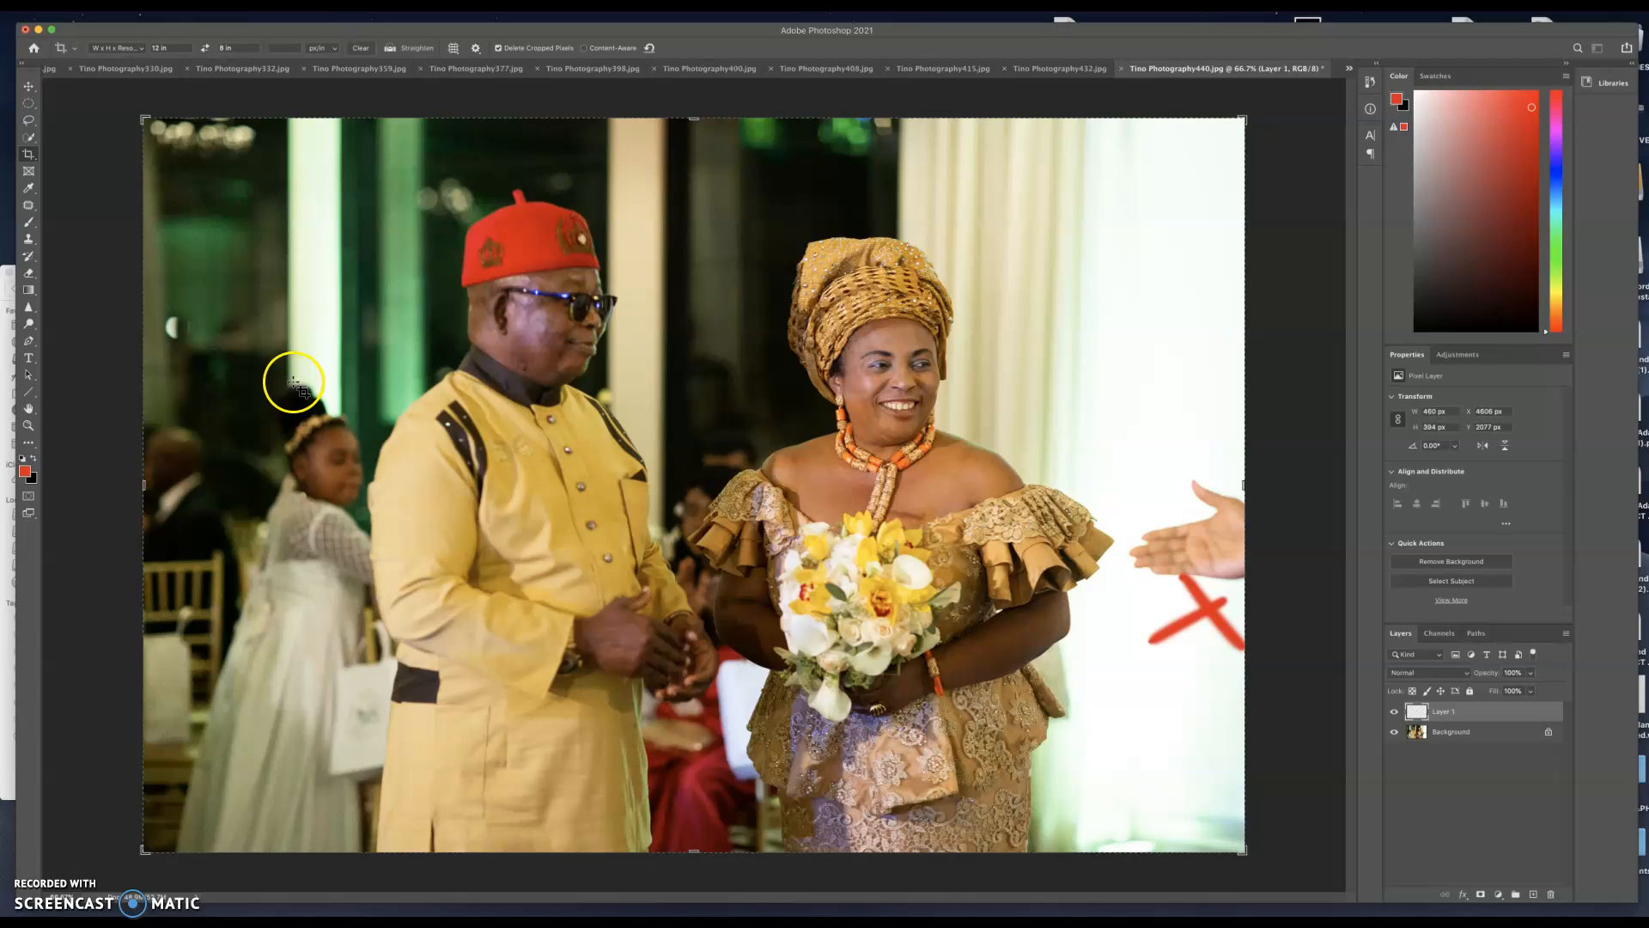
# In Tino Photography440.jpg, hide Layer 1 and remove the outstretched hand at the right edge of the Background layer with a Content-Aware fill
pyautogui.click(1393, 712)
pyautogui.click(1393, 712)
pyautogui.click(1393, 712)
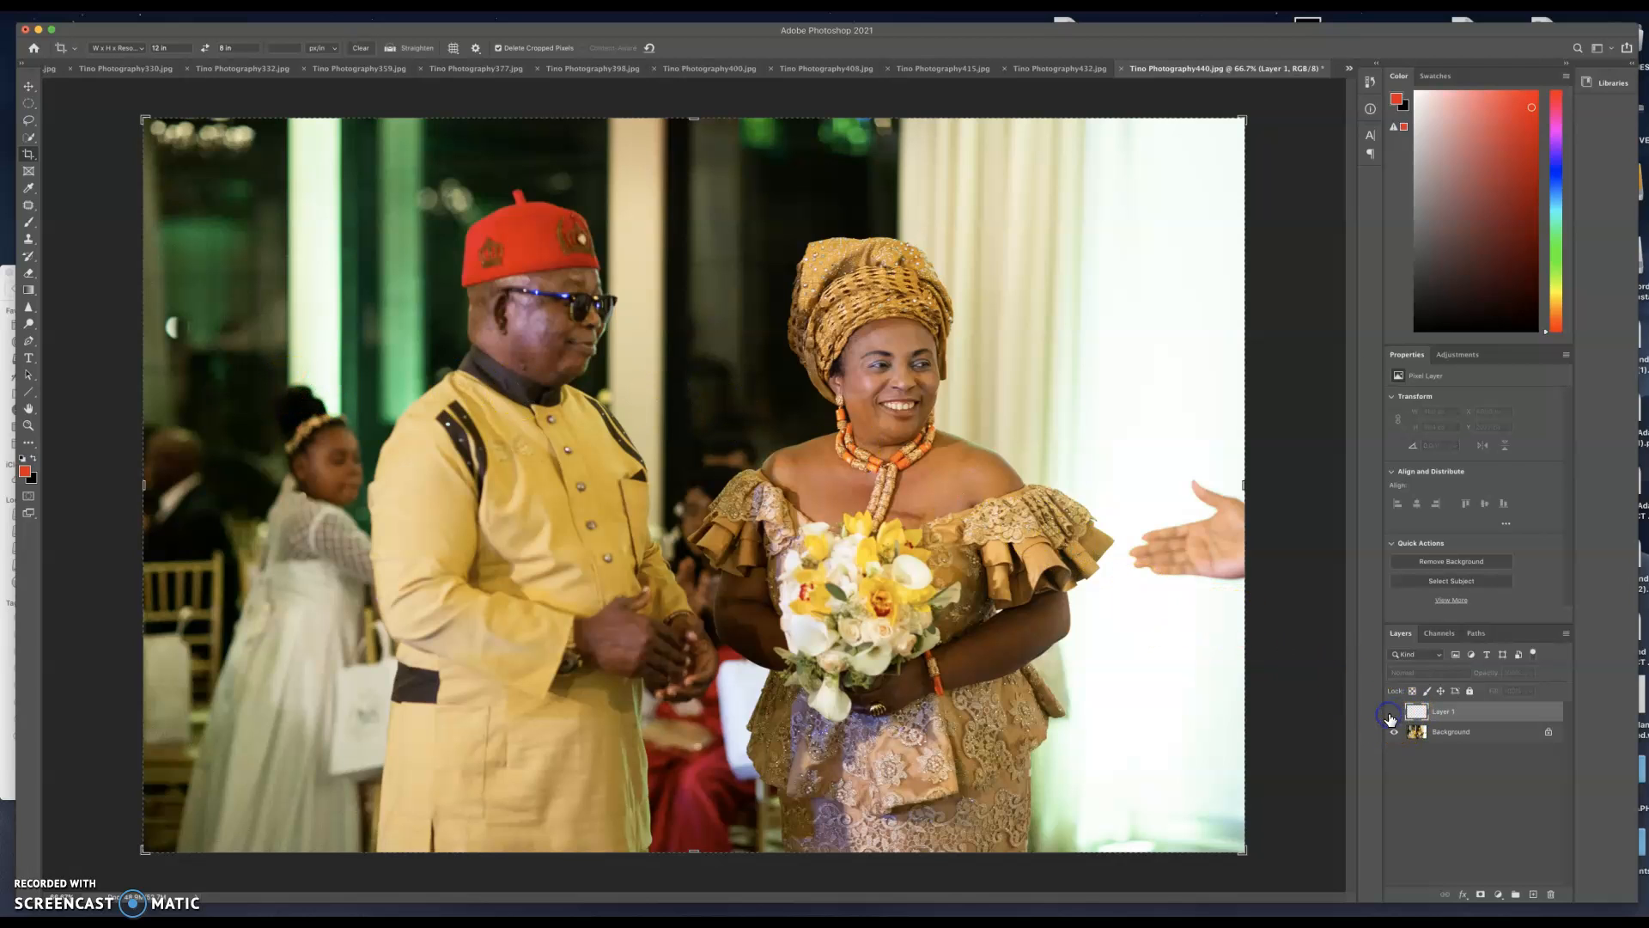
pyautogui.click(1463, 736)
pyautogui.press('j')
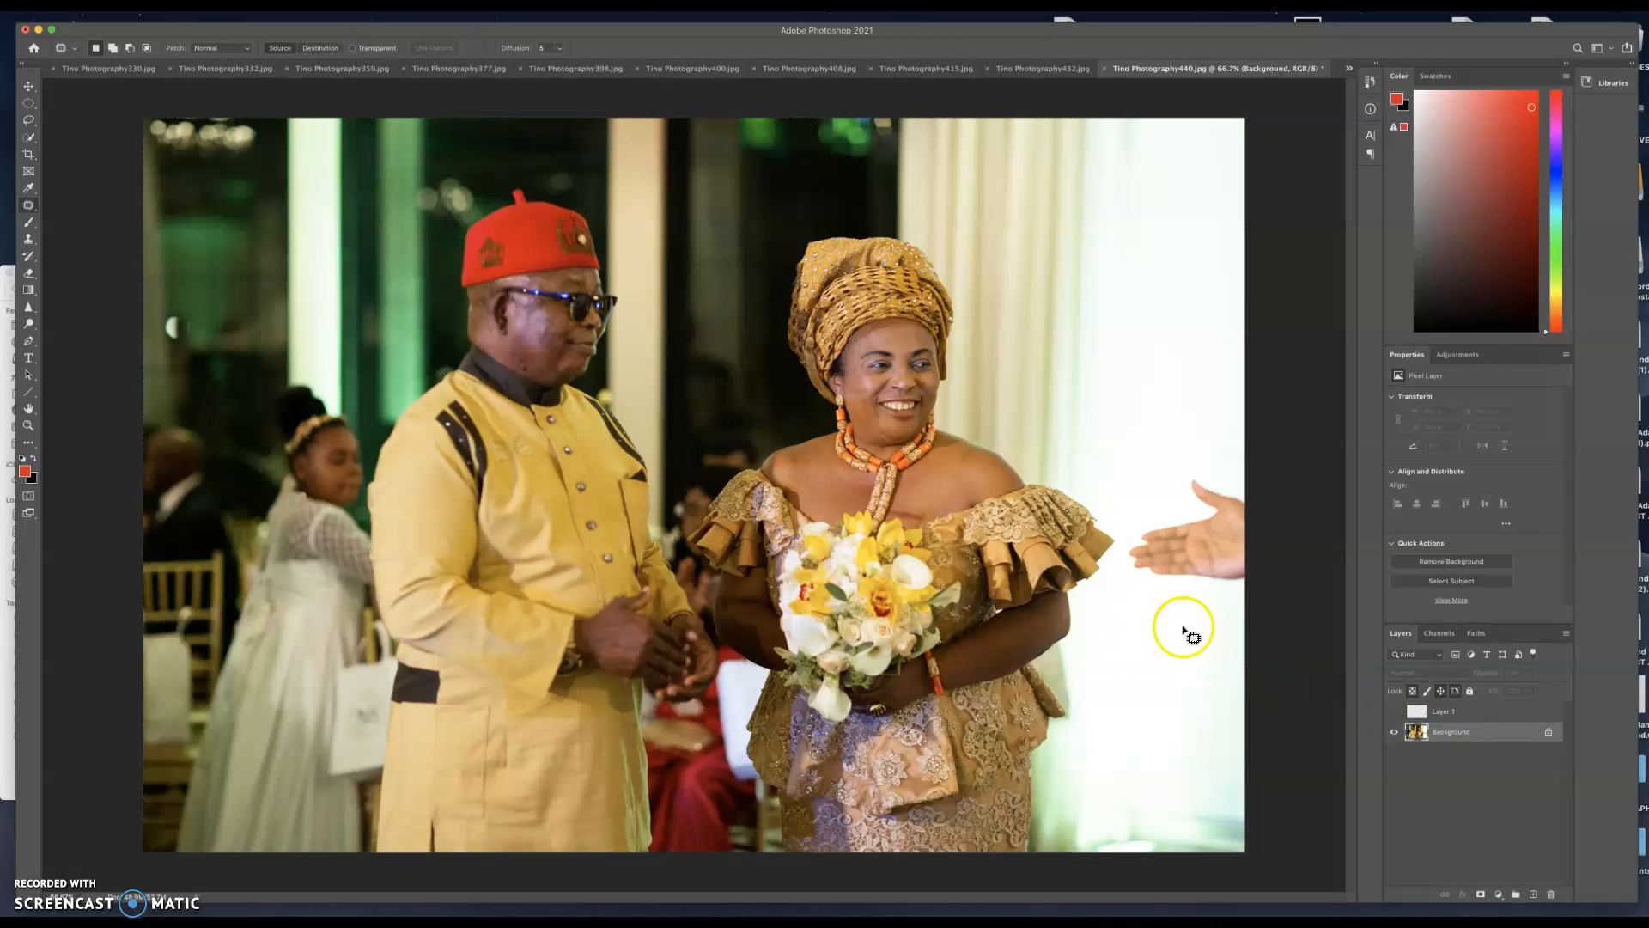
pyautogui.moveTo(1259, 581)
pyautogui.mouseDown()
pyautogui.moveTo(1178, 591)
pyautogui.moveTo(1174, 526)
pyautogui.moveTo(1215, 472)
pyautogui.moveTo(1357, 505)
pyautogui.mouseUp()
pyautogui.press('BackSpace')
pyautogui.press('Return')
pyautogui.press('super+d')
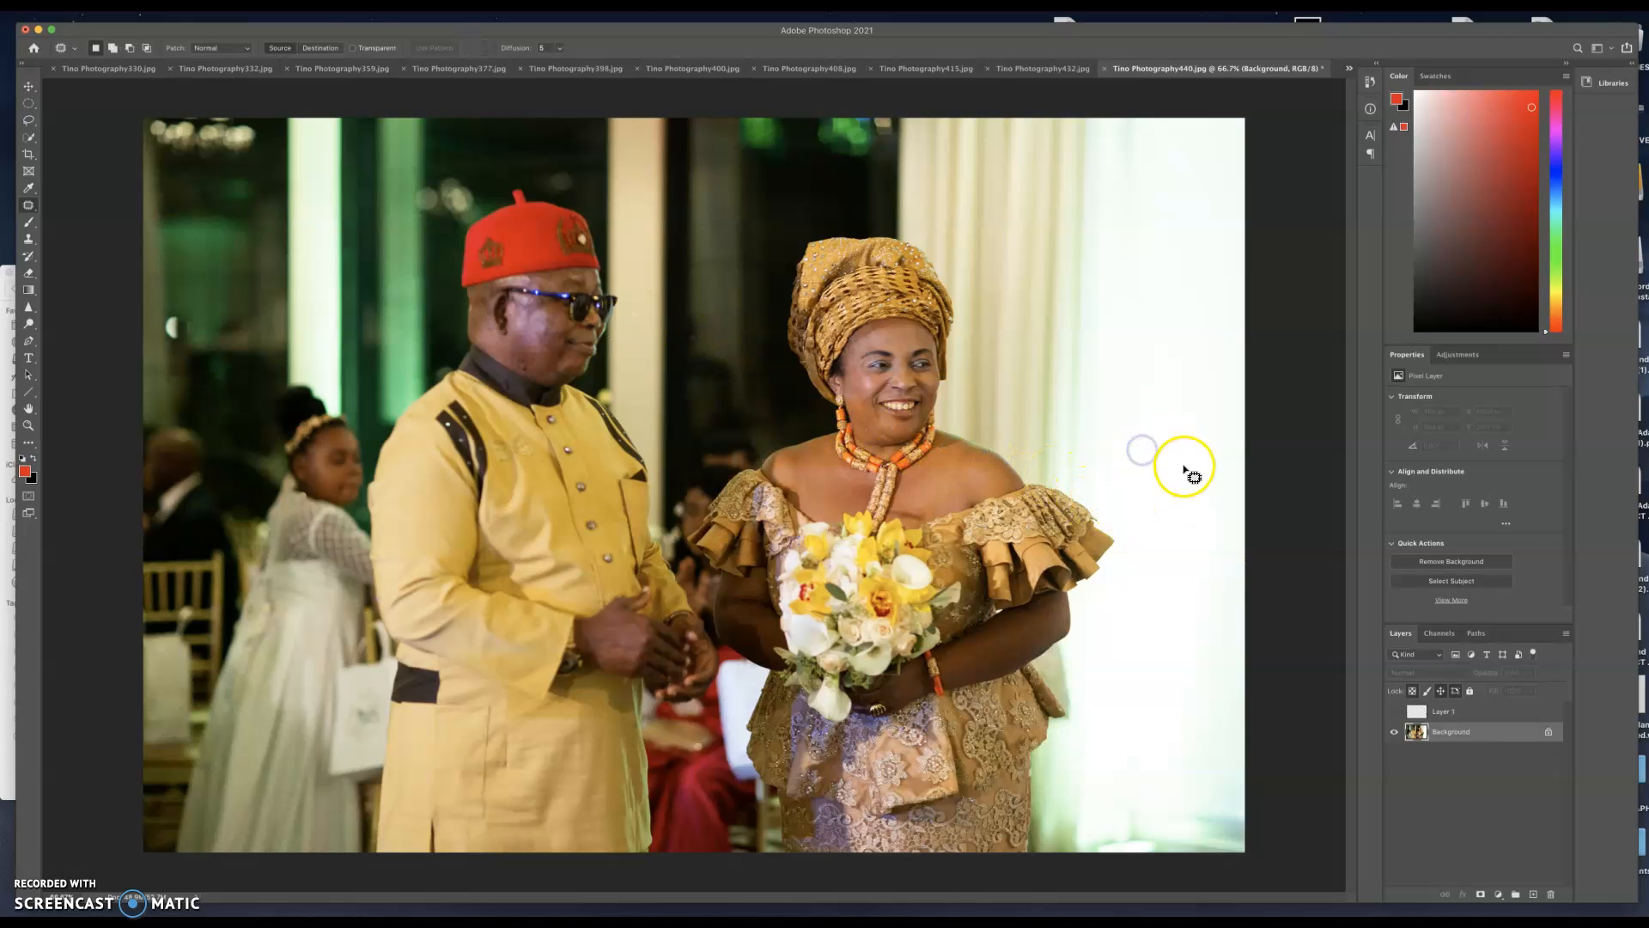